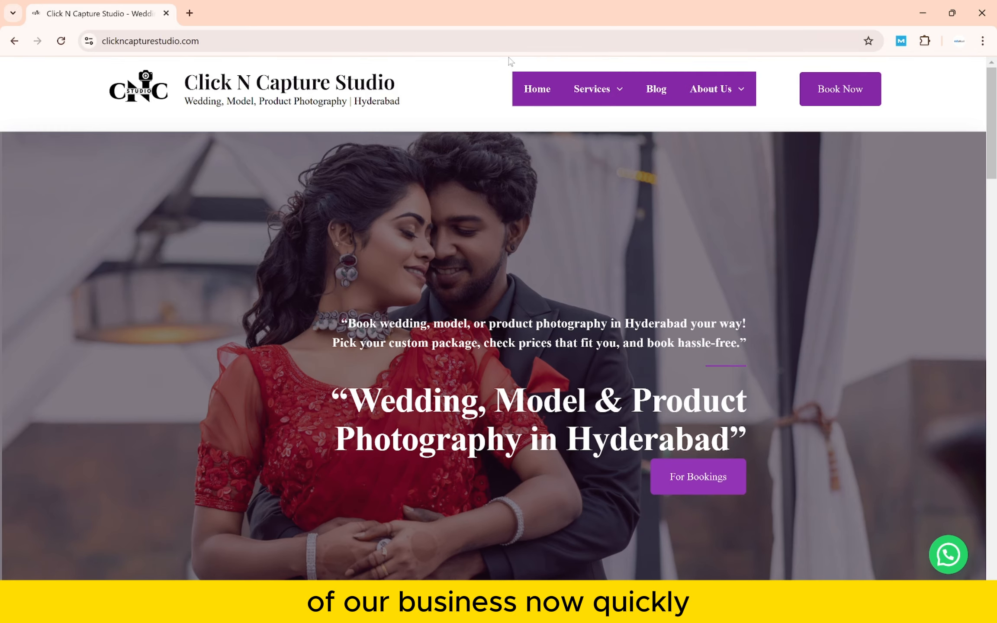
# - Search Google in a new tab for "profile creation sites", copying the phrase from the Notepad notes
pyautogui.hotkey('ctrl', 't')
pyautogui.write('g')
pyautogui.press('Return')
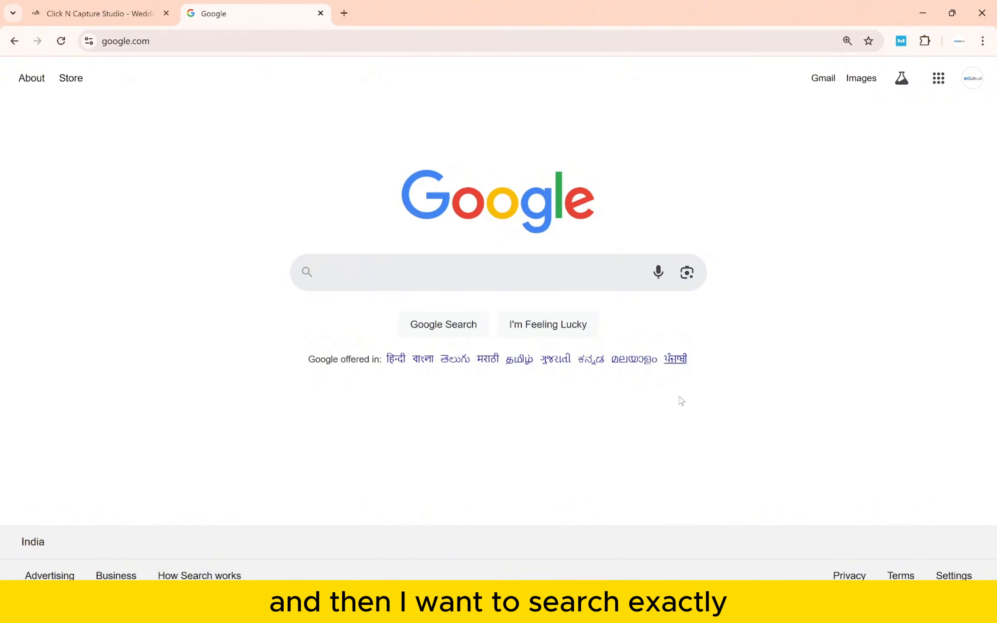
pyautogui.click(663, 607)
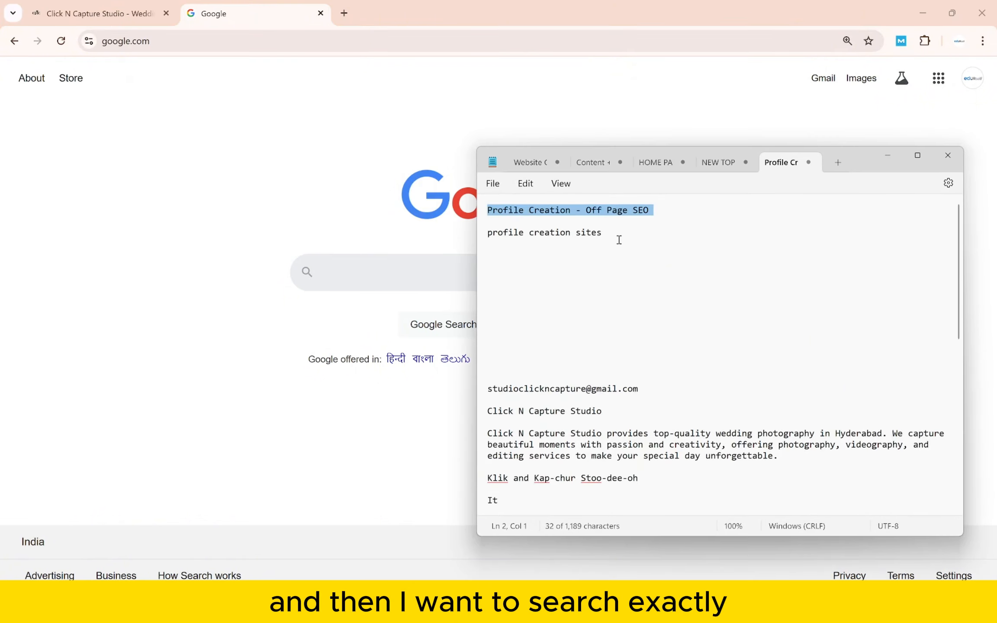
pyautogui.moveTo(619, 240); pyautogui.dragTo(488, 239)
pyautogui.hotkey('ctrl', 'c')
pyautogui.click(399, 261)
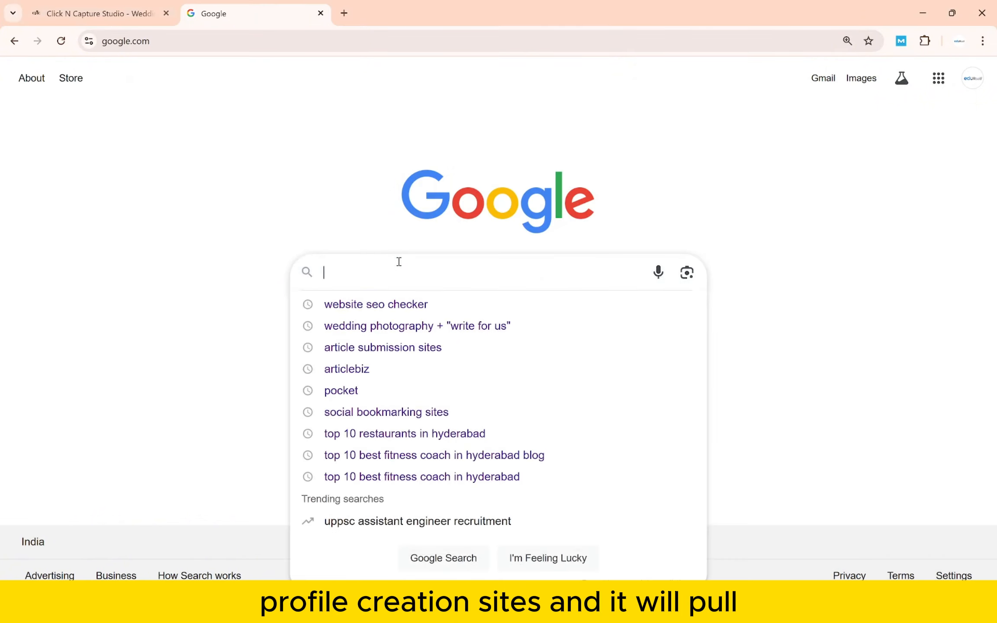
pyautogui.hotkey('ctrl', 'v')
pyautogui.press('Return')
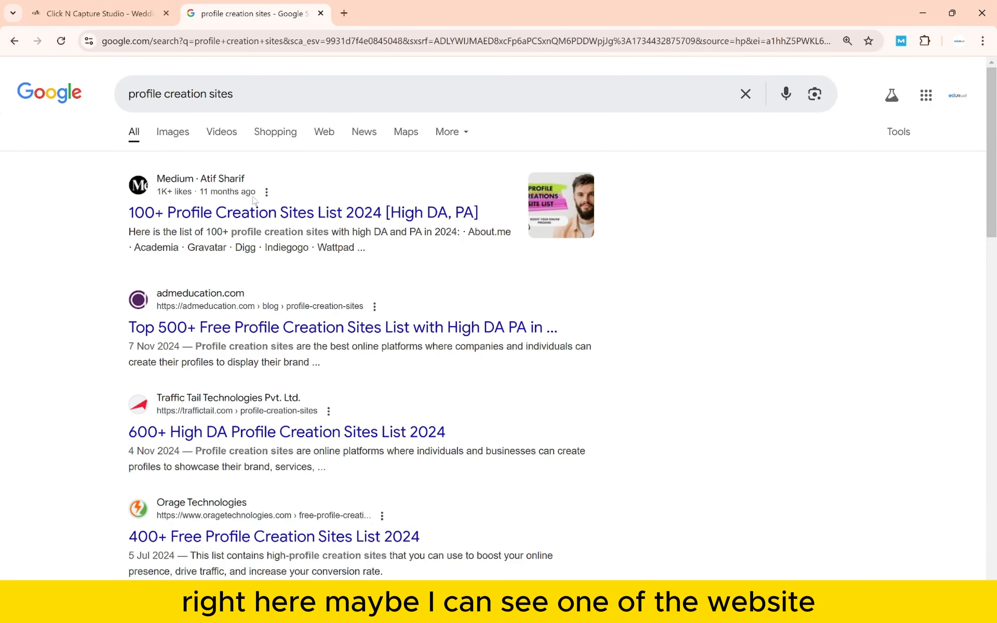
# - Open Medium's "100+ Profile Creation Sites List 2024" article, dismiss the membership banner and look through the listed sites
pyautogui.click(171, 211)
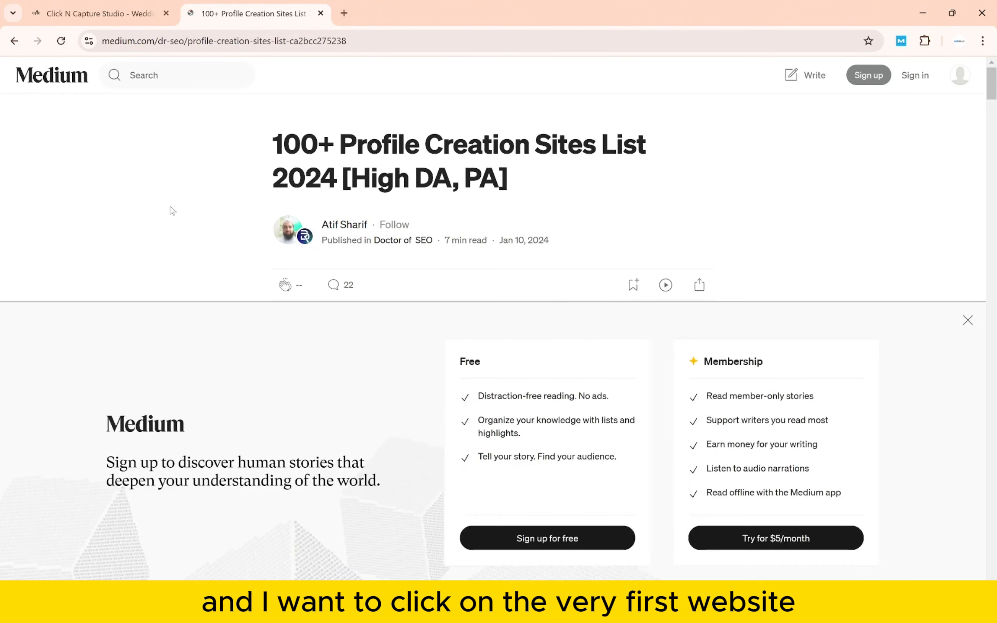
pyautogui.scroll(-5, 171, 210)
pyautogui.scroll(-8, 172, 211)
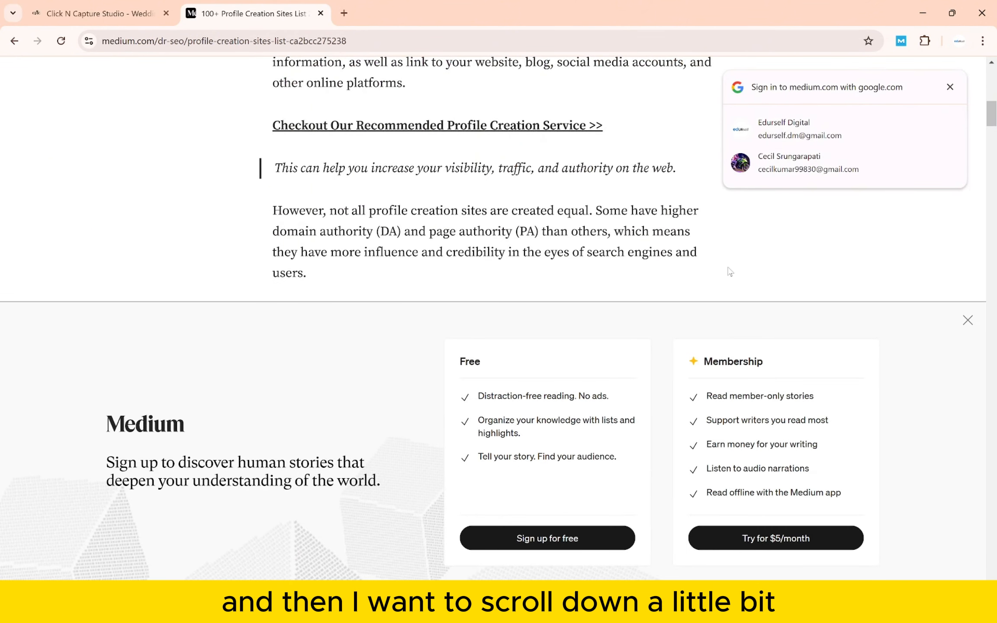
pyautogui.click(966, 320)
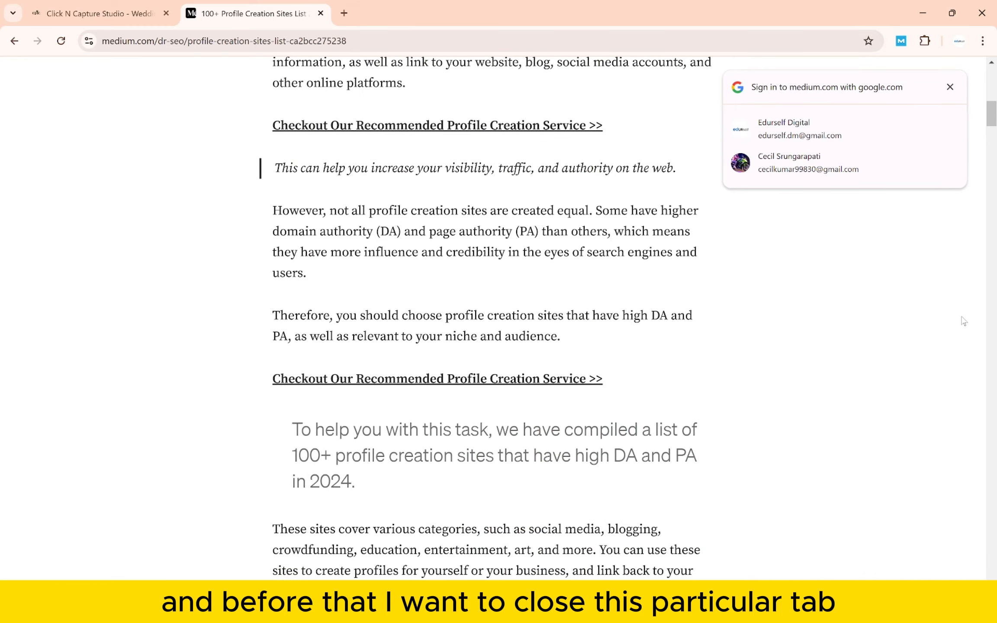
pyautogui.scroll(-5, 963, 321)
pyautogui.scroll(-2, 961, 318)
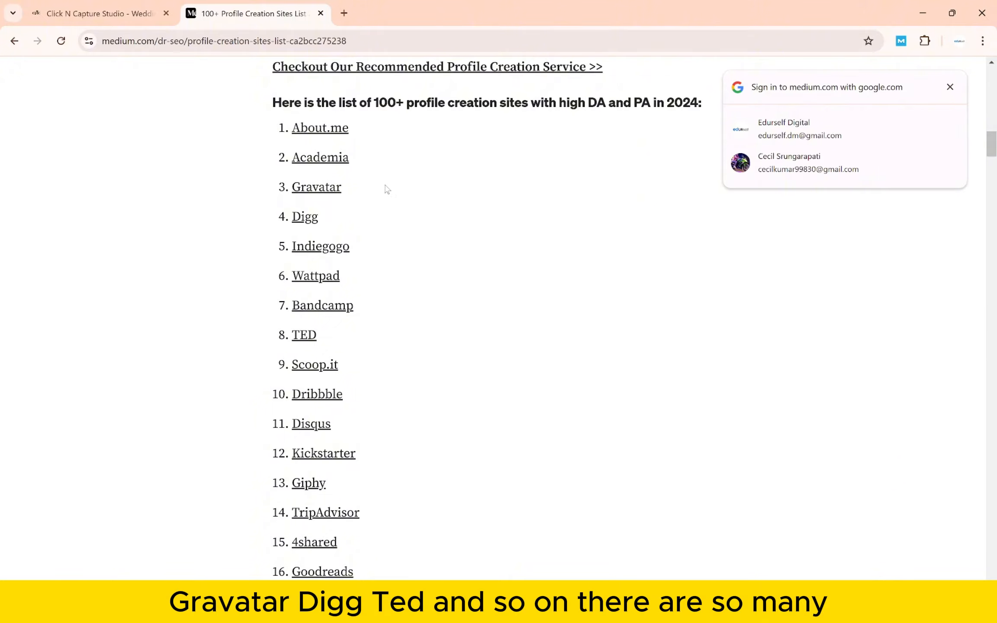
pyautogui.scroll(-15, 333, 350)
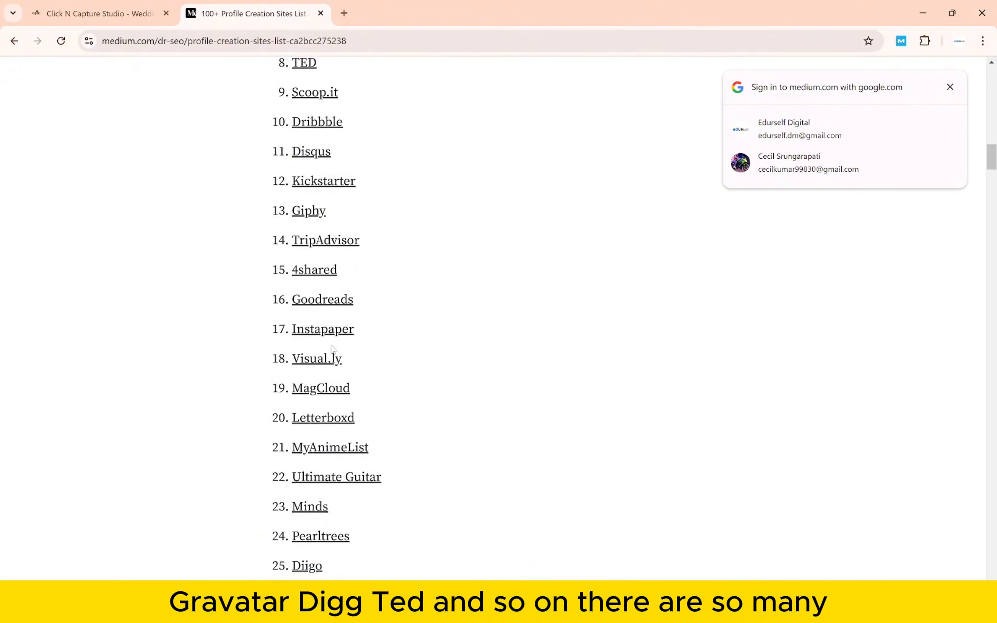
pyautogui.scroll(18, 319, 348)
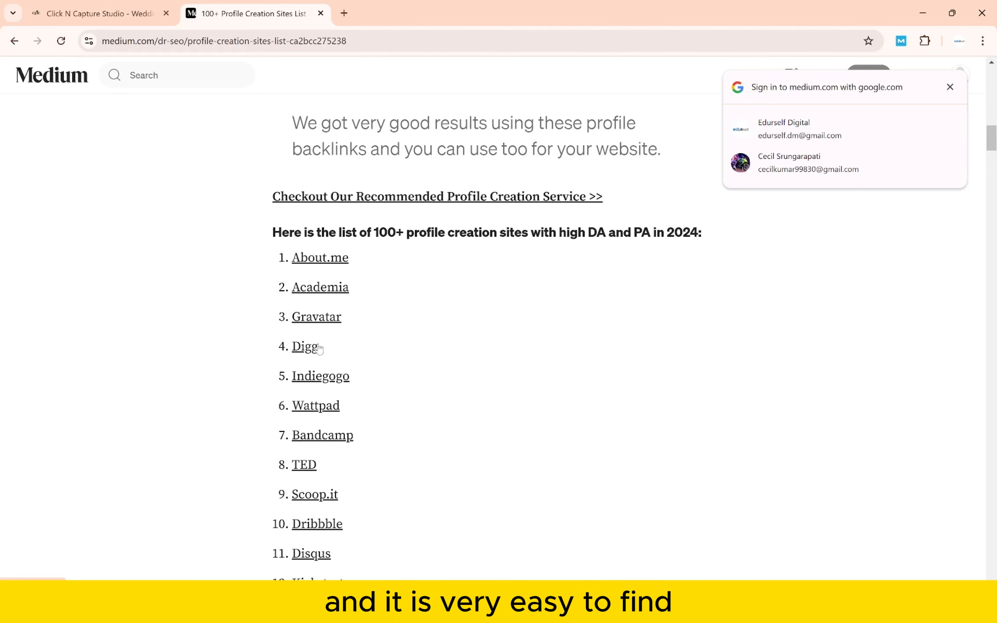
# - Copy the name Gravatar from the list, search Google for it in the other browser window and open the sponsored Gravatar site
pyautogui.moveTo(356, 323); pyautogui.dragTo(296, 320)
pyautogui.hotkey('ctrl', 'c')
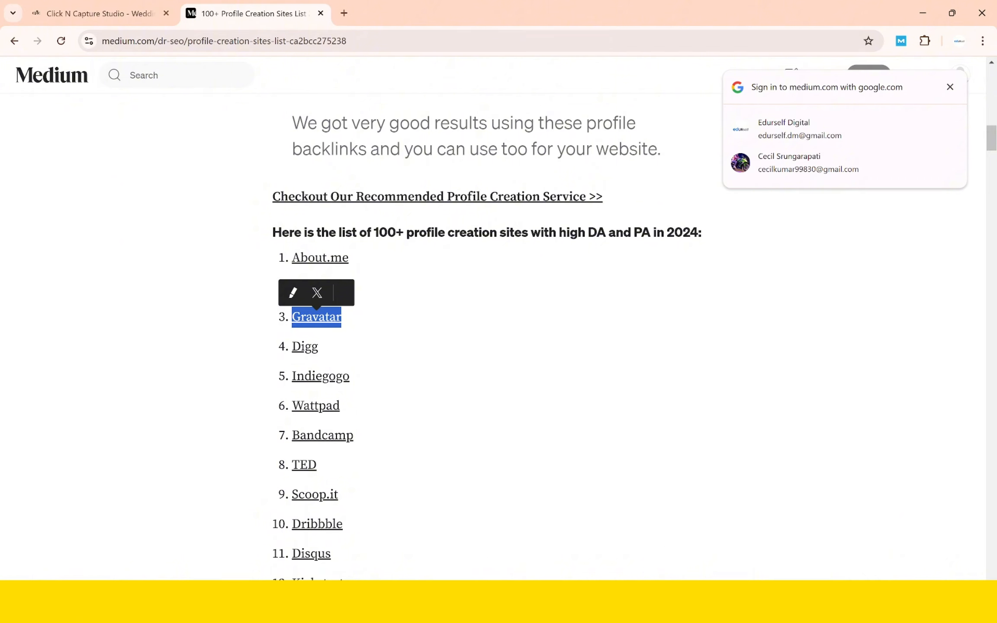
pyautogui.click(697, 610)
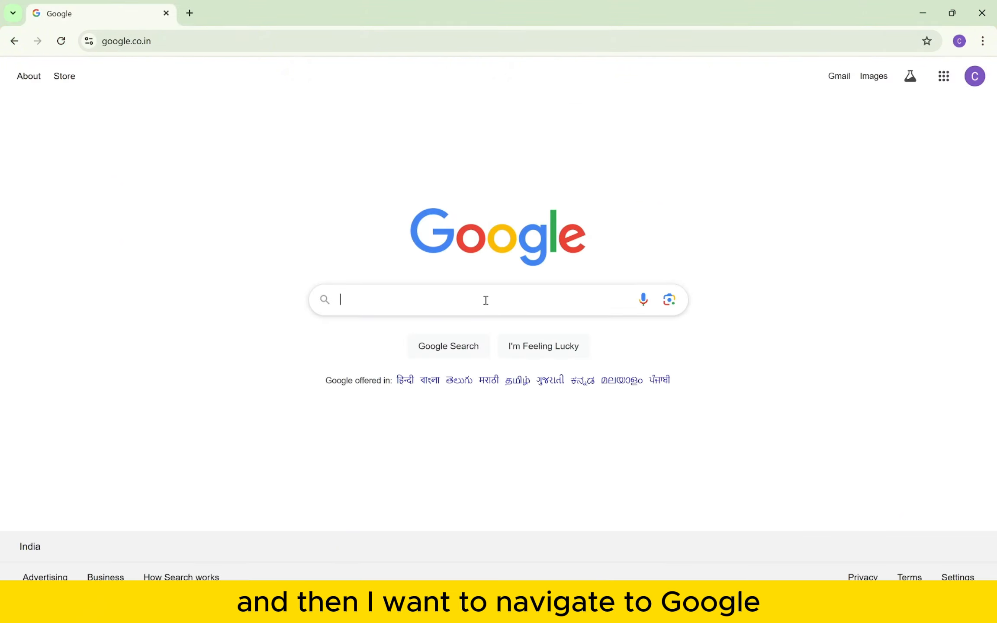
pyautogui.click(486, 300)
pyautogui.hotkey('ctrl', 'v')
pyautogui.press('Return')
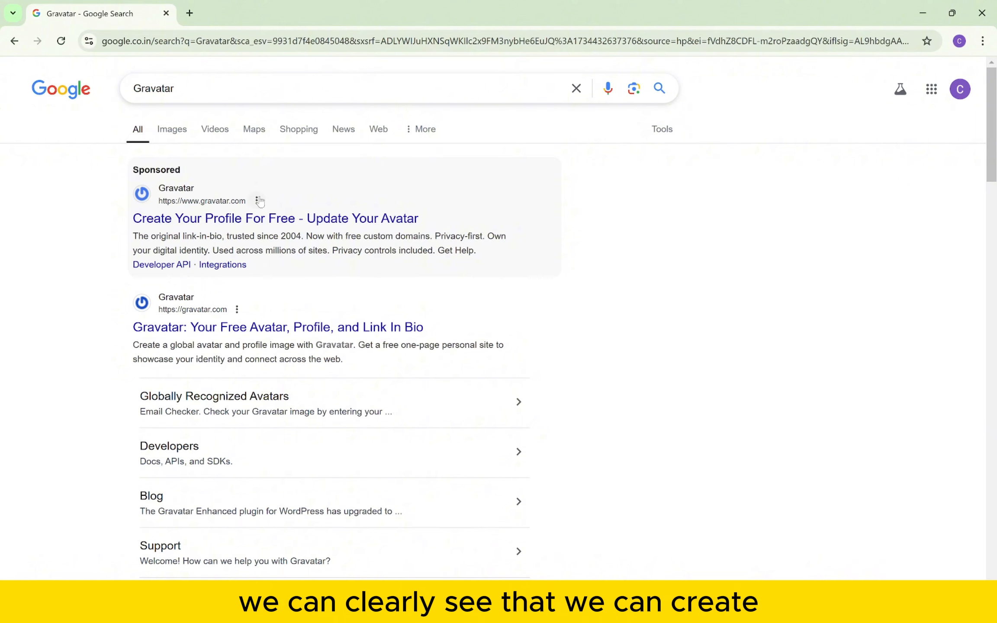
pyautogui.click(305, 217)
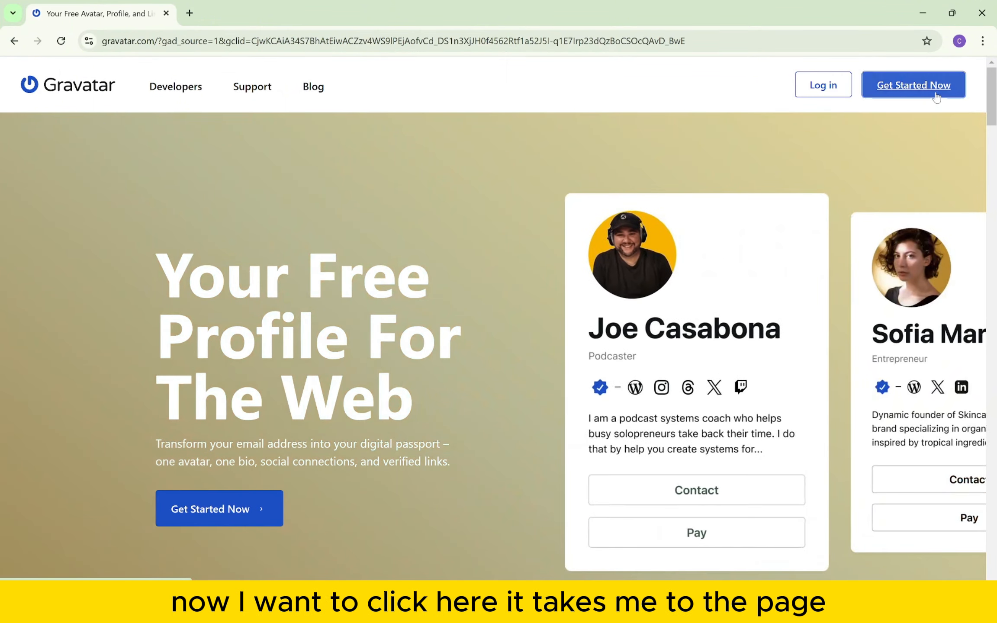
# - Start creating a Gravatar profile and submit the studio's e-mail address copied from the Notepad notes
pyautogui.click(936, 96)
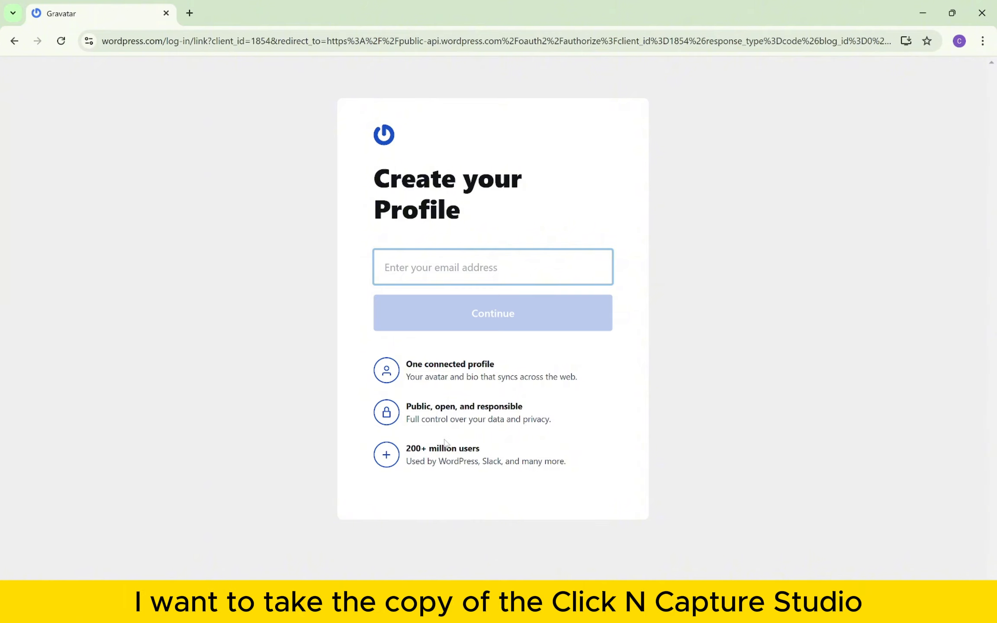
pyautogui.click(641, 608)
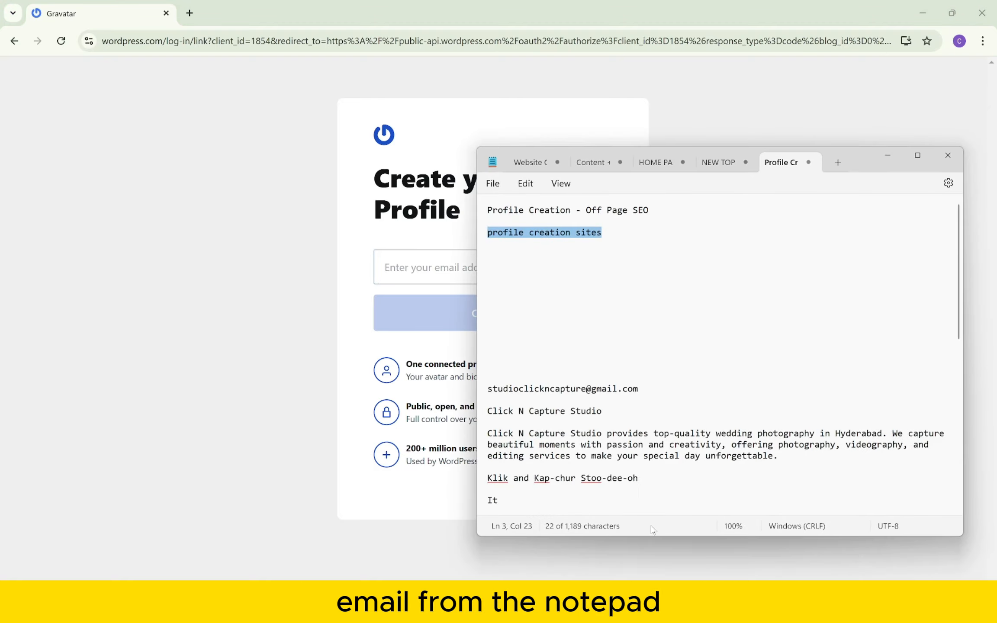
pyautogui.scroll(-5, 651, 390)
pyautogui.scroll(4, 650, 345)
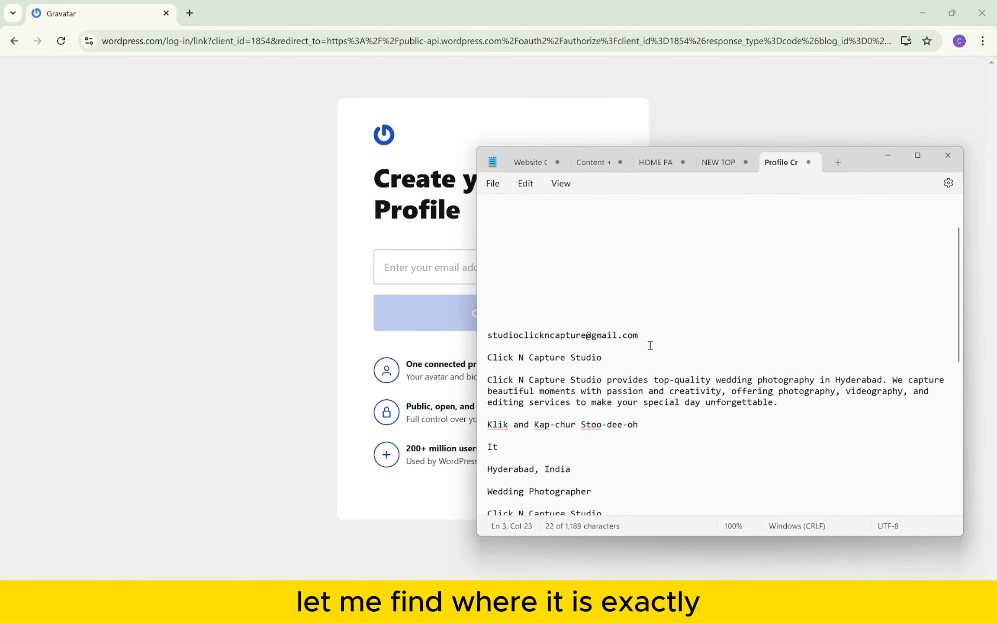
pyautogui.moveTo(650, 339); pyautogui.dragTo(418, 268)
pyautogui.hotkey('ctrl', 'c')
pyautogui.click(418, 268)
pyautogui.hotkey('ctrl', 'v')
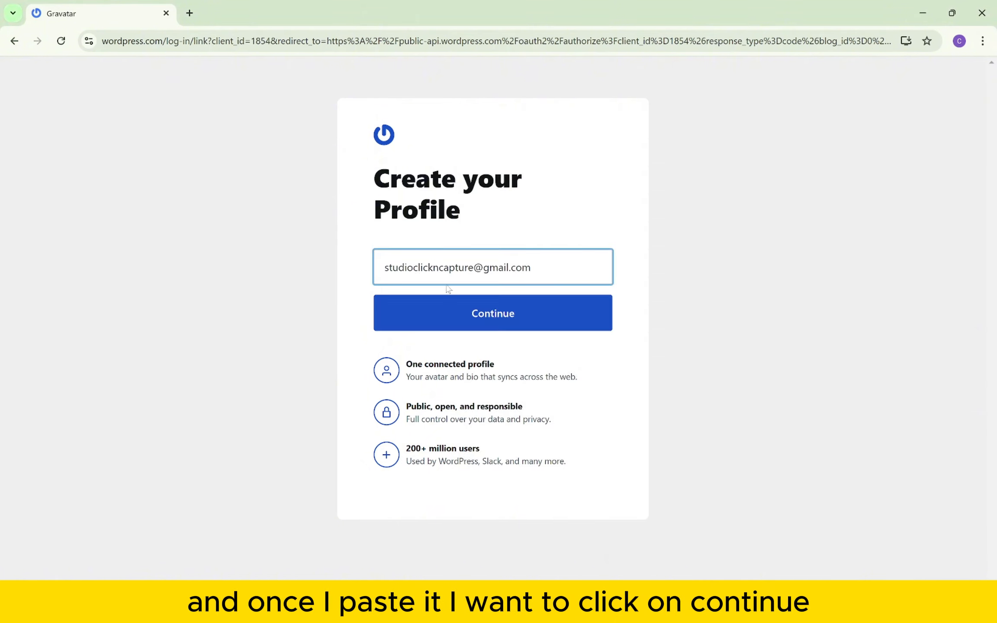
pyautogui.click(451, 304)
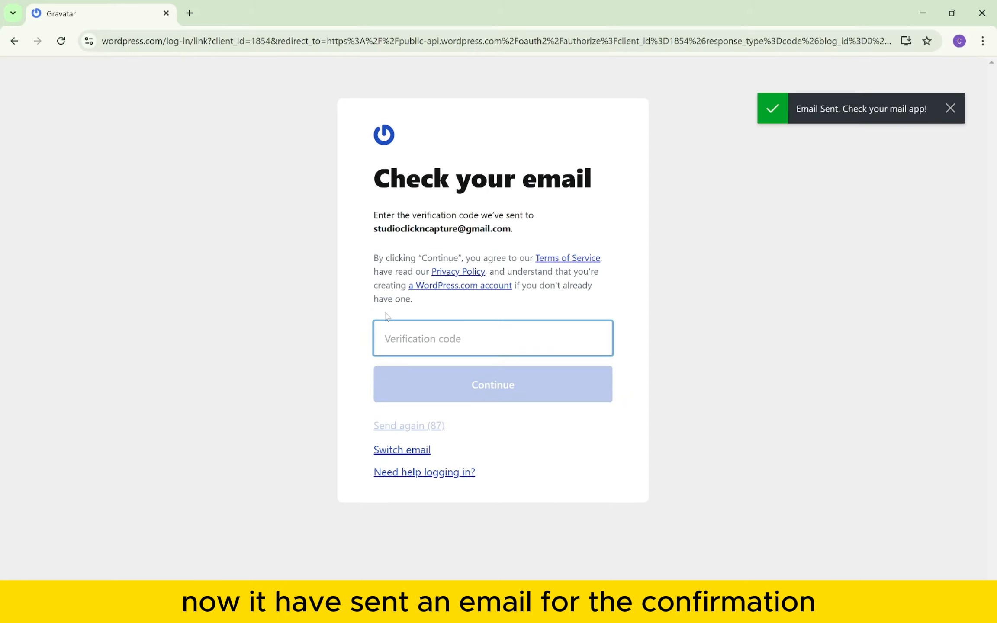
# - Copy the verification code from Gravatar's message in Gmail, close the mailbox and submit the code in the Verification code field
pyautogui.click(190, 13)
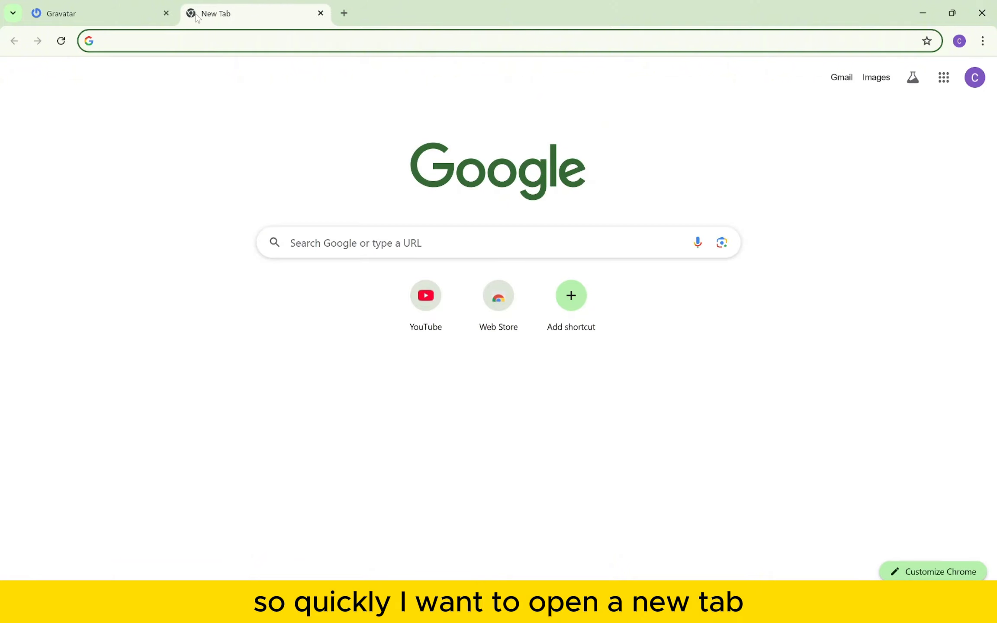
pyautogui.click(837, 85)
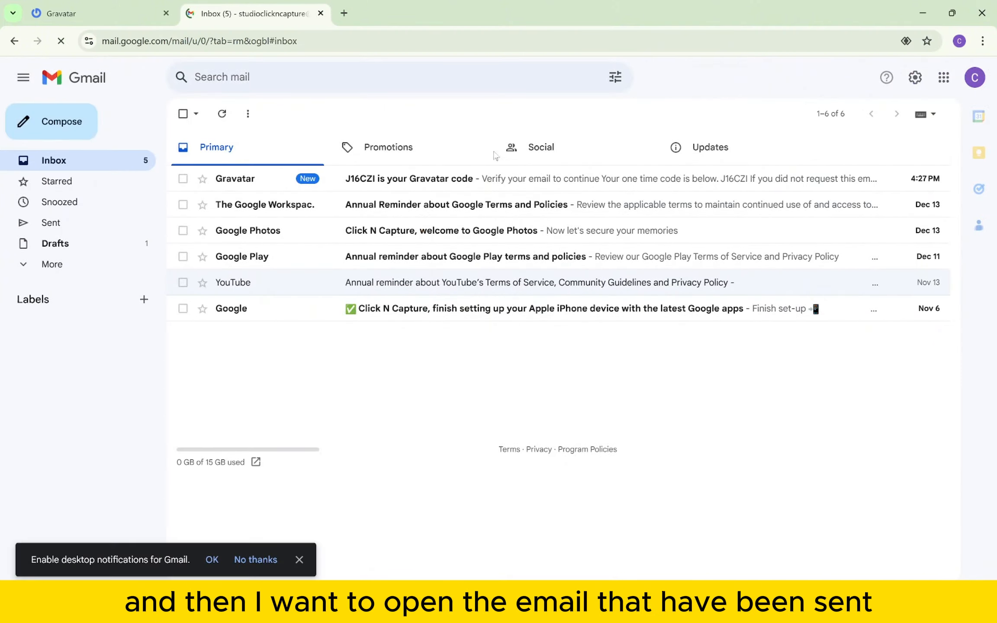
pyautogui.click(471, 177)
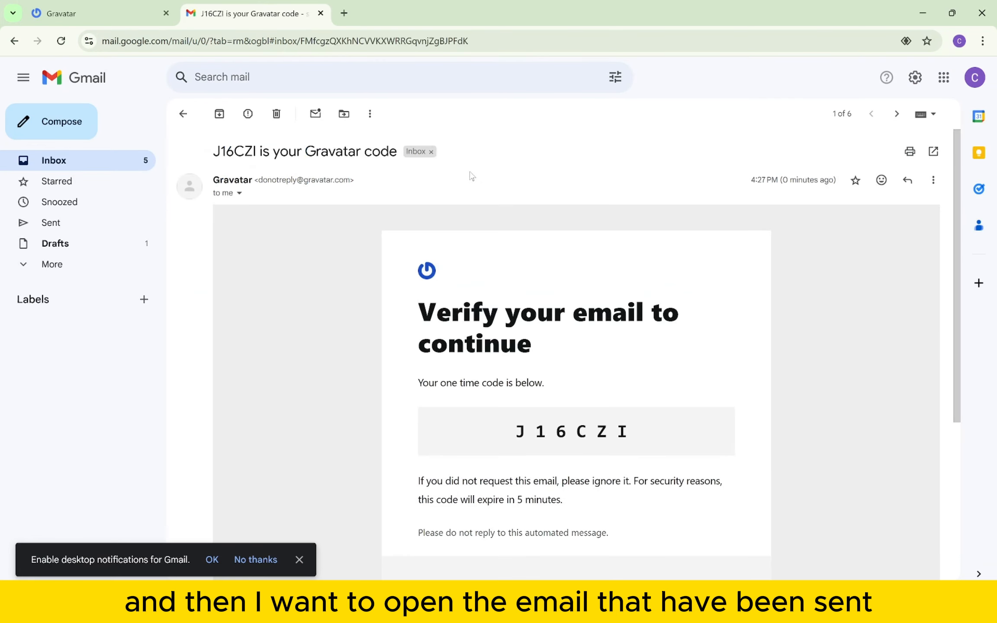
pyautogui.tripleClick(581, 426)
pyautogui.hotkey('ctrl', 'c')
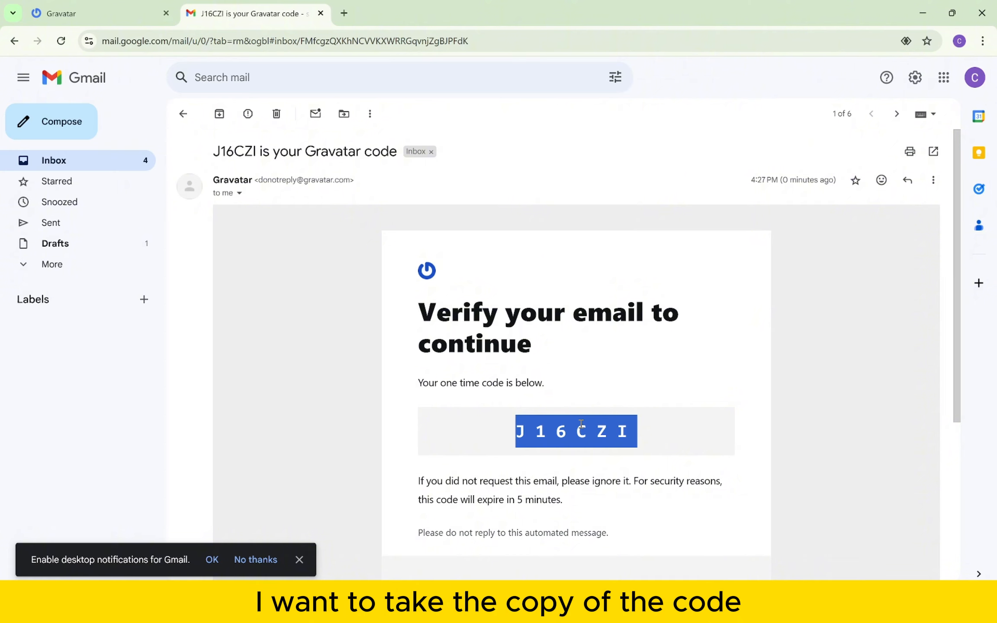
pyautogui.hotkey('ctrl', 'w')
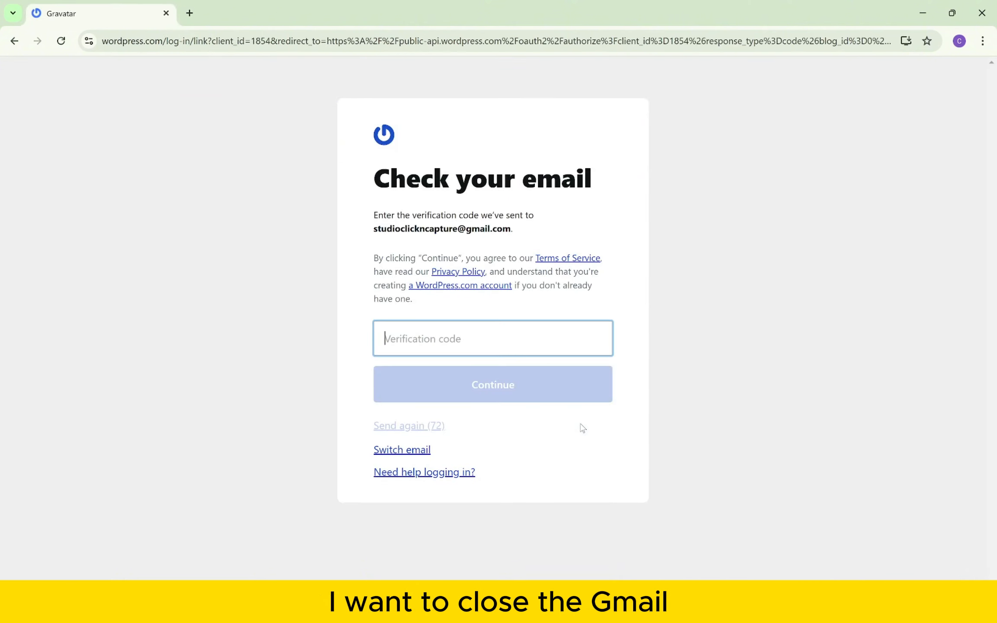
pyautogui.hotkey('ctrl', 'v')
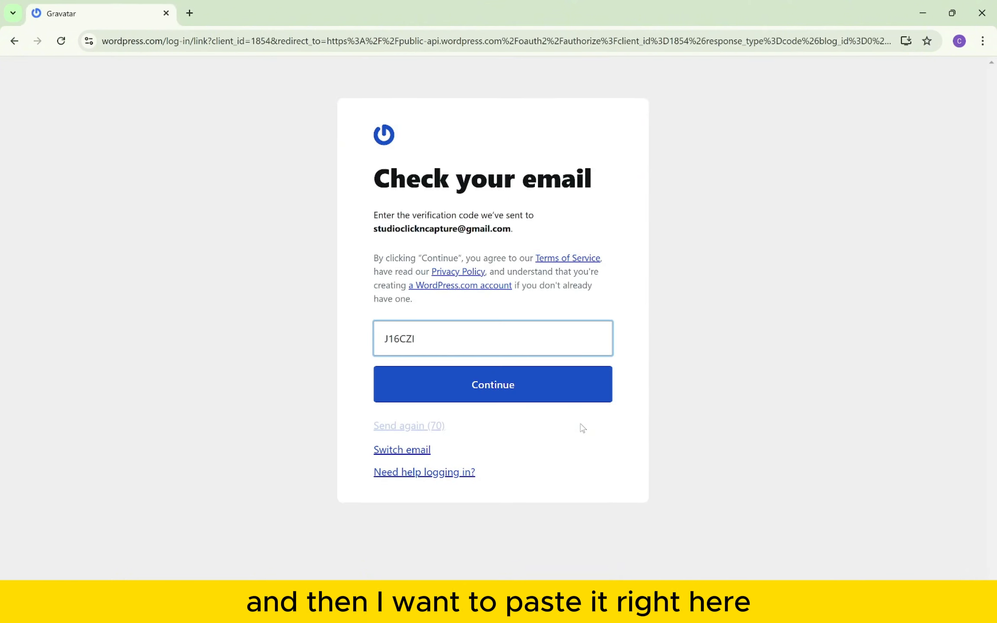
pyautogui.click(565, 392)
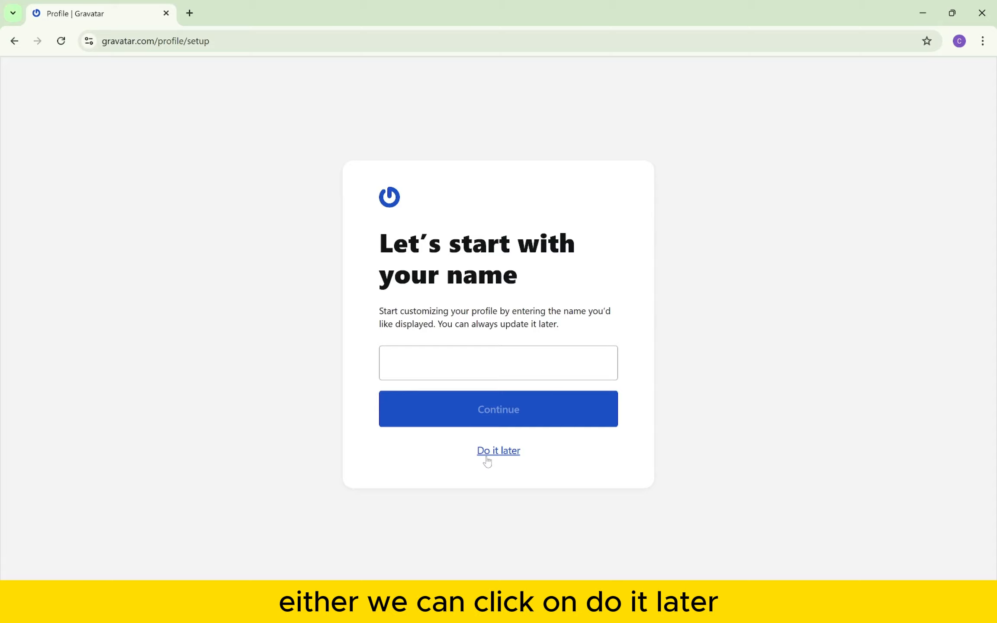
# - Set the profile's display name to Click N Capture Studio, copied from the Notepad notes, and continue
pyautogui.click(489, 370)
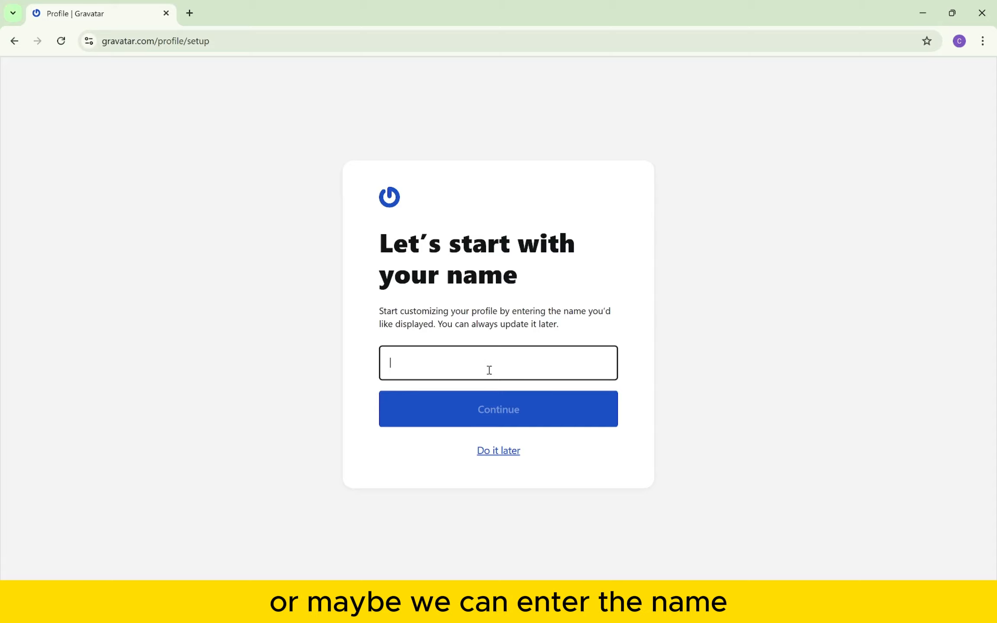
pyautogui.hotkey('alt', 'Tab')
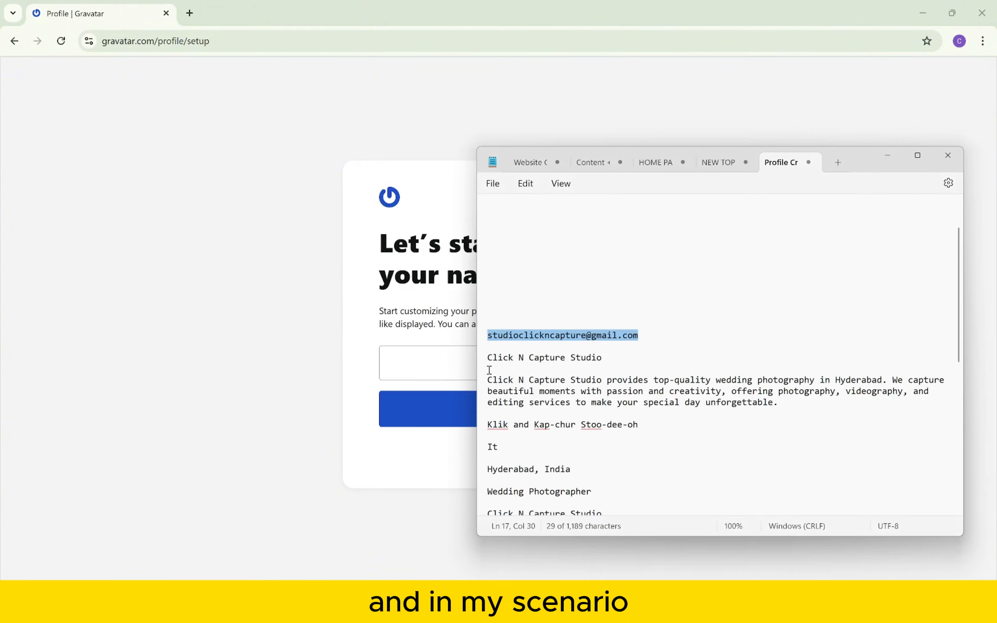
pyautogui.tripleClick(484, 363)
pyautogui.hotkey('ctrl', 'c')
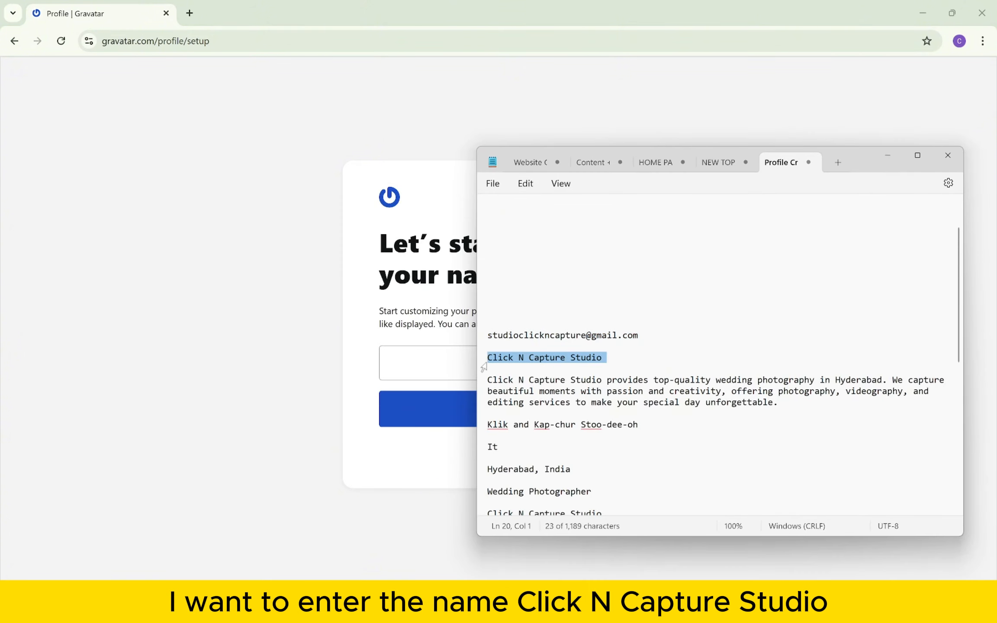
pyautogui.click(425, 360)
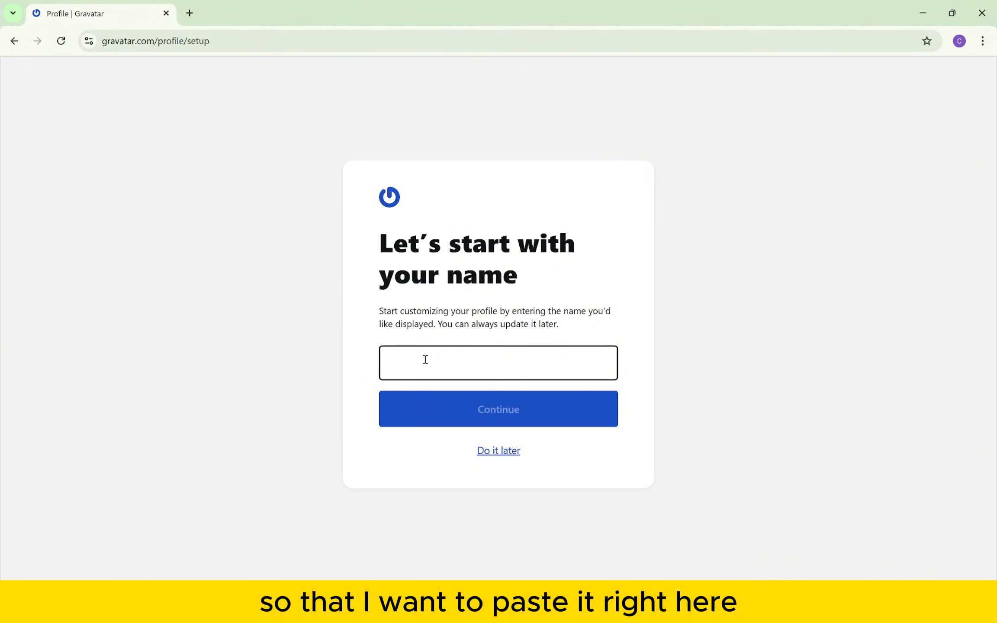
pyautogui.hotkey('ctrl', 'v')
pyautogui.click(472, 405)
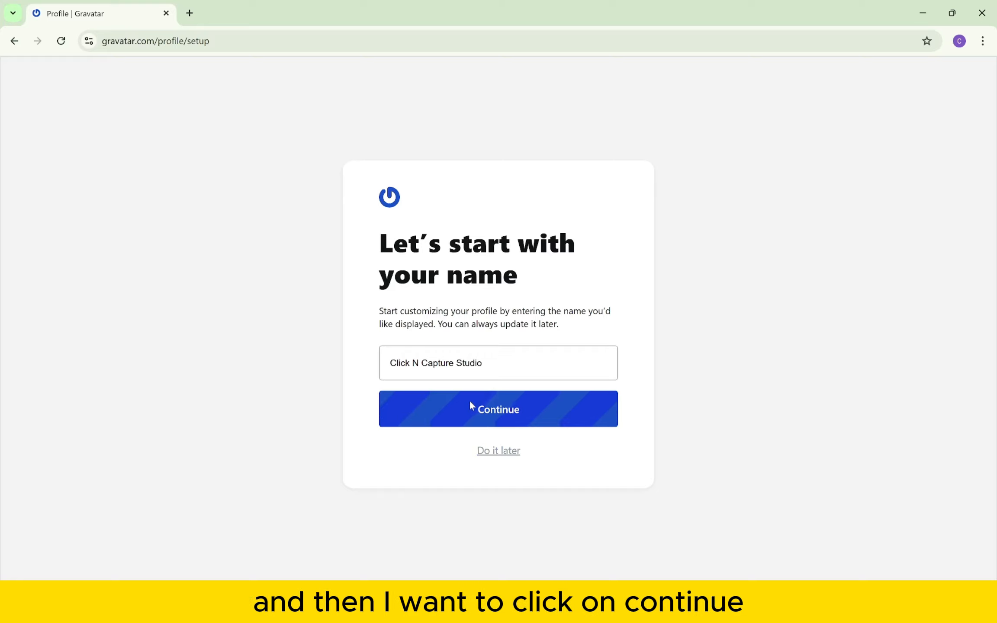
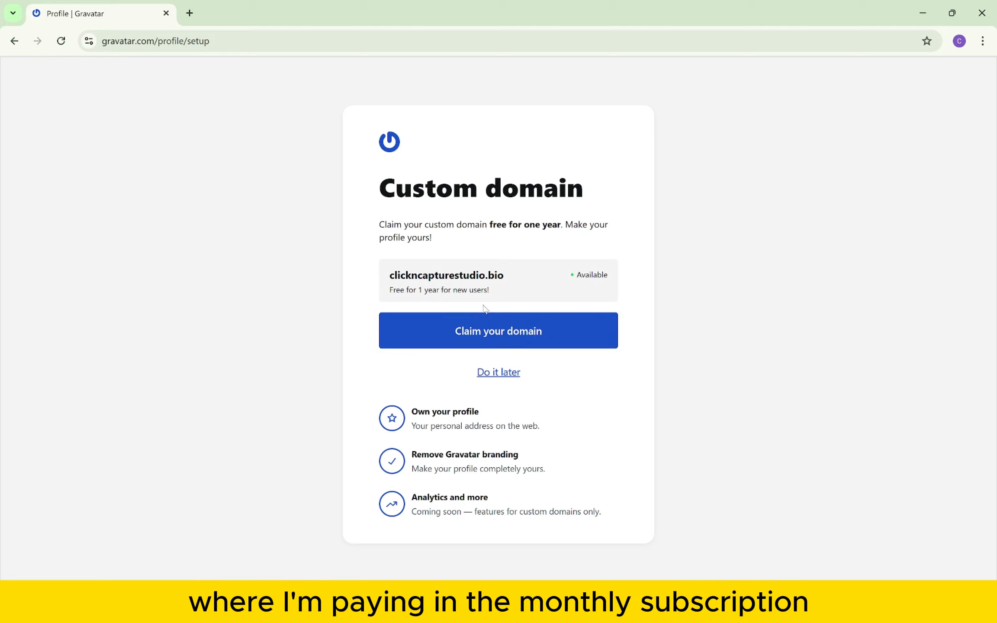
# - Postpone claiming the custom domain and fill the profile's About Me field with the studio description copied from the Notepad notes
pyautogui.click(498, 373)
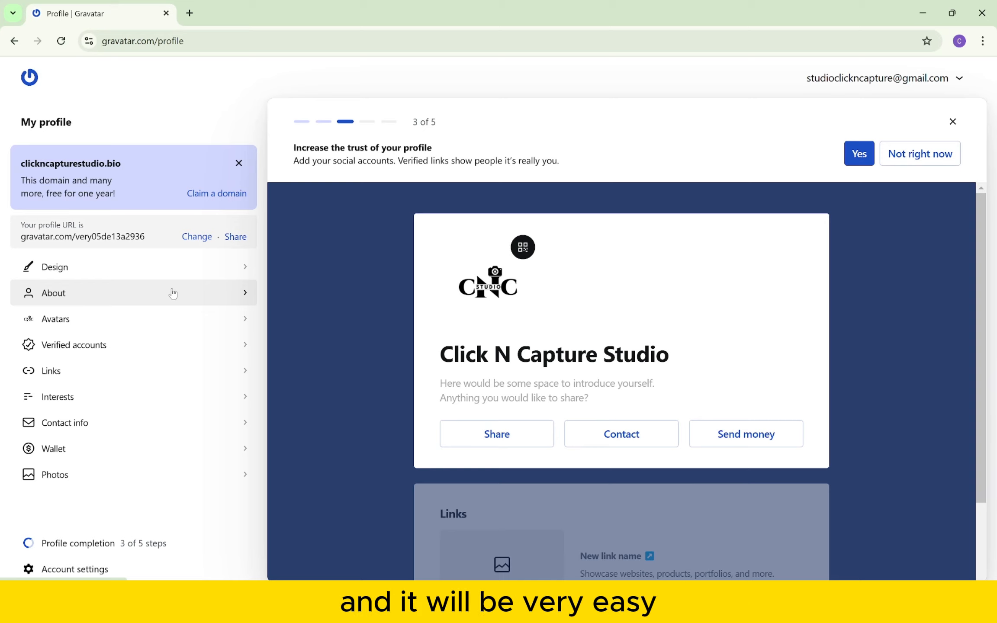
pyautogui.click(64, 291)
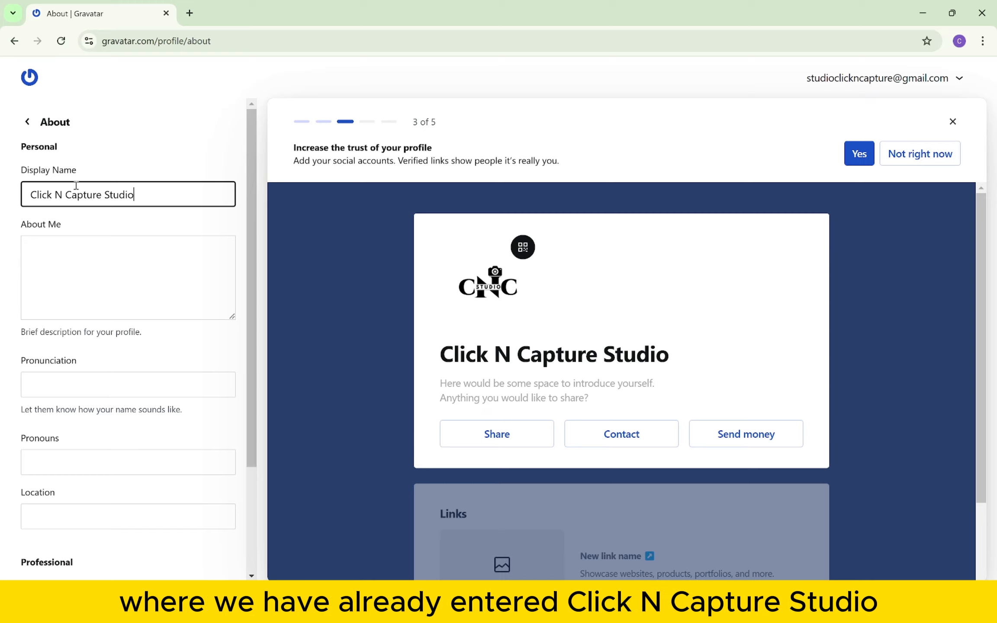
pyautogui.click(84, 272)
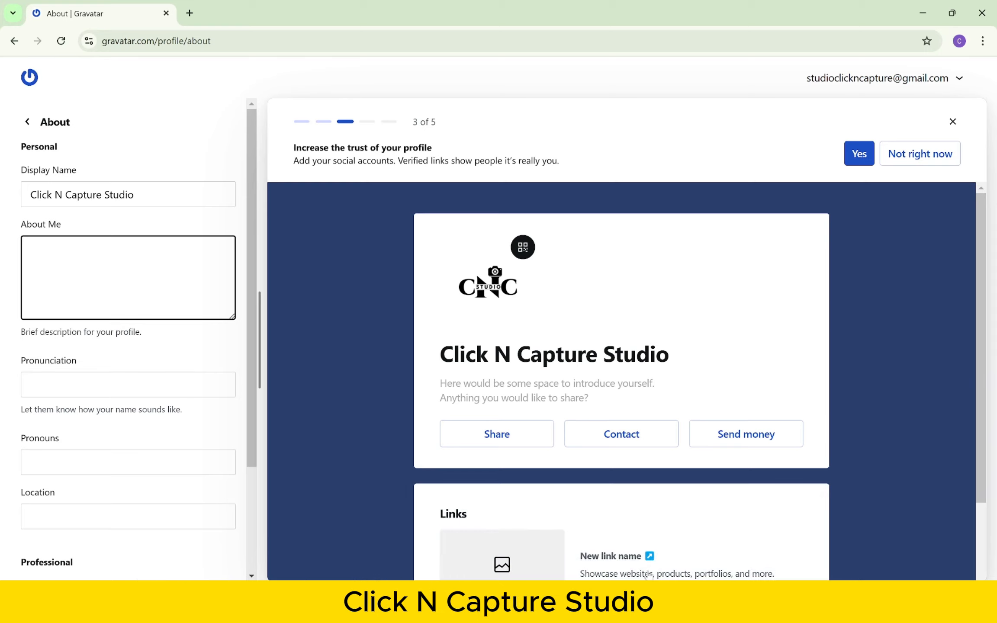
pyautogui.click(655, 608)
pyautogui.moveTo(793, 404); pyautogui.dragTo(491, 385)
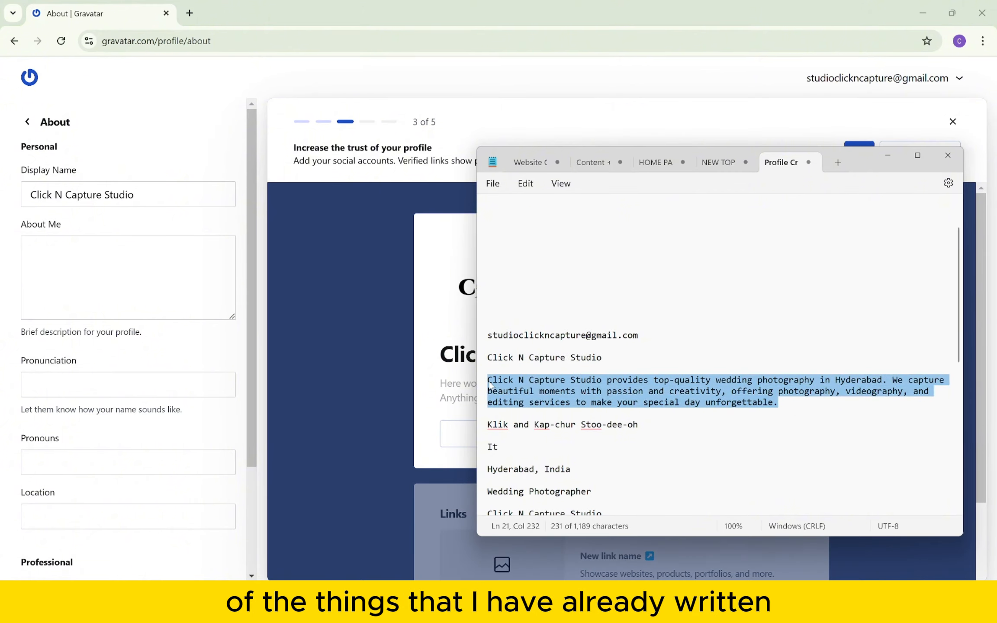
pyautogui.hotkey('ctrl', 'c')
pyautogui.click(160, 256)
pyautogui.hotkey('ctrl', 'v')
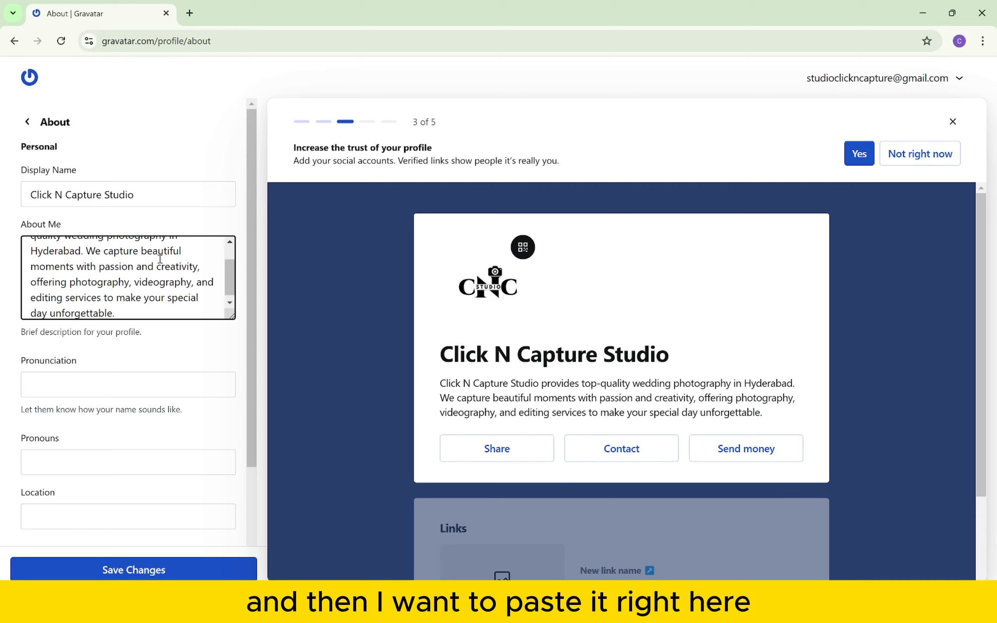
pyautogui.scroll(2, 160, 259)
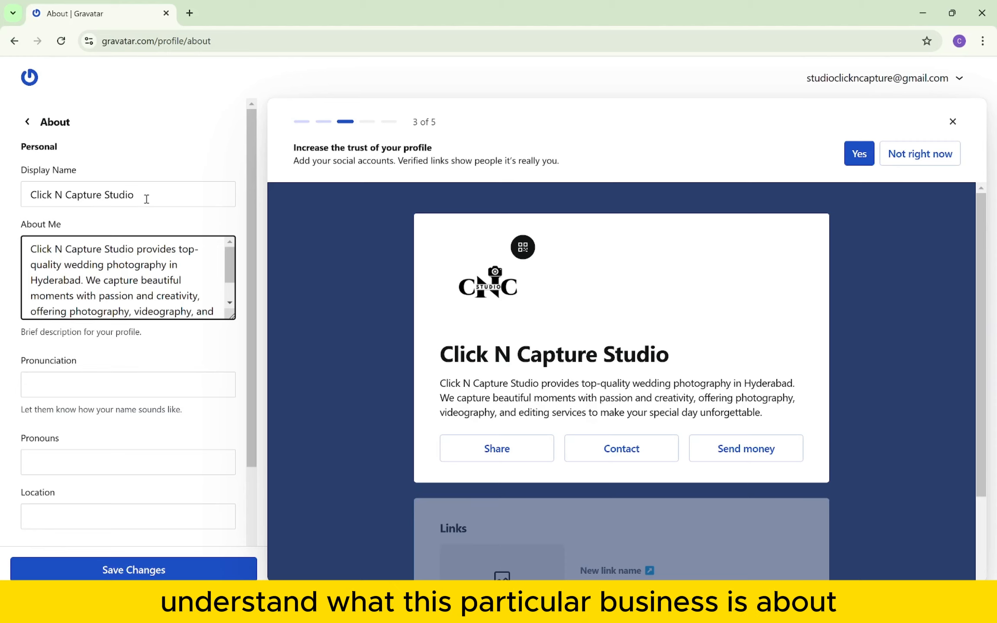
# - Set the profile's Pronunciation to "Klik and Kap-chur Stoo-dee-oh", copied from the Notepad notes
pyautogui.scroll(-1, 147, 199)
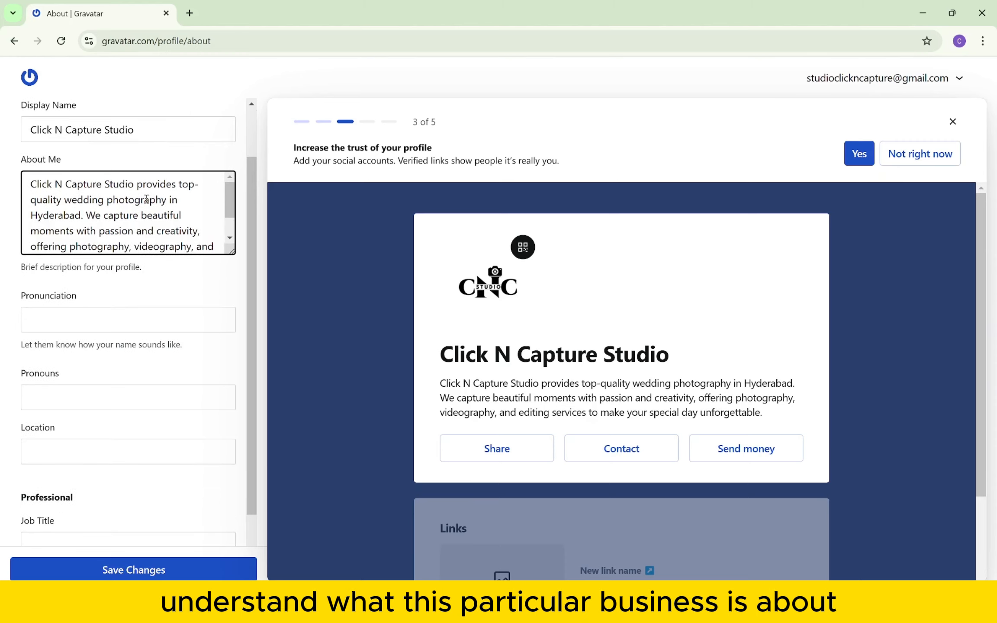
pyautogui.click(100, 313)
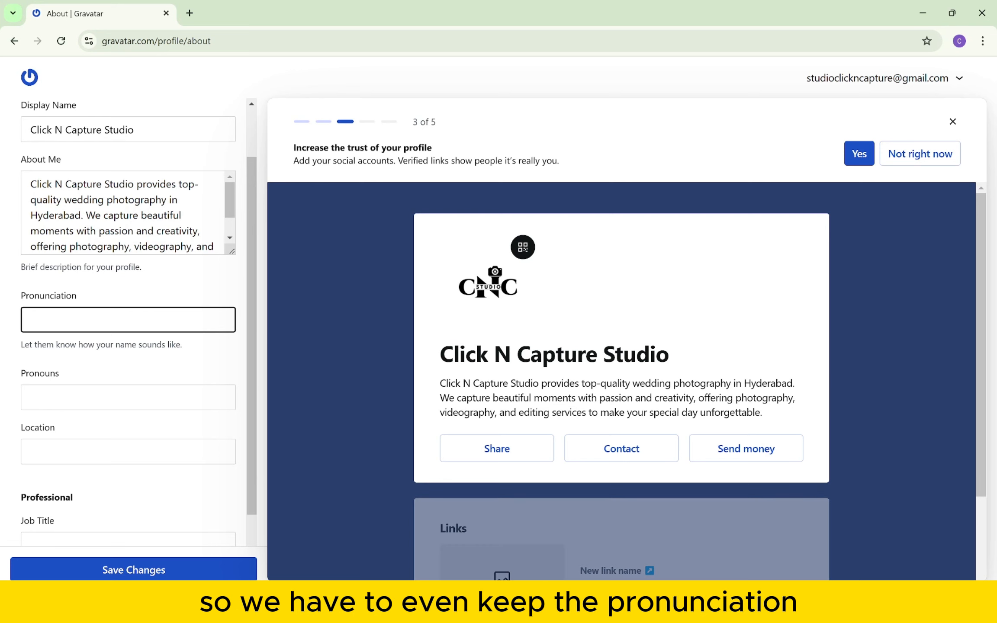
pyautogui.hotkey('alt', 'Tab')
pyautogui.moveTo(639, 425); pyautogui.dragTo(494, 426)
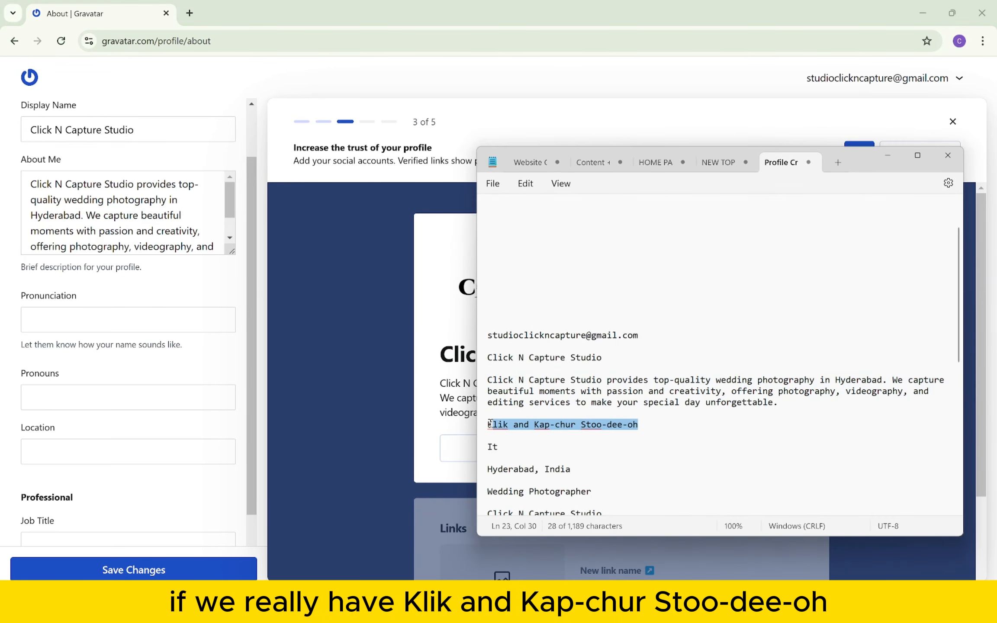
pyautogui.moveTo(490, 424); pyautogui.dragTo(460, 407)
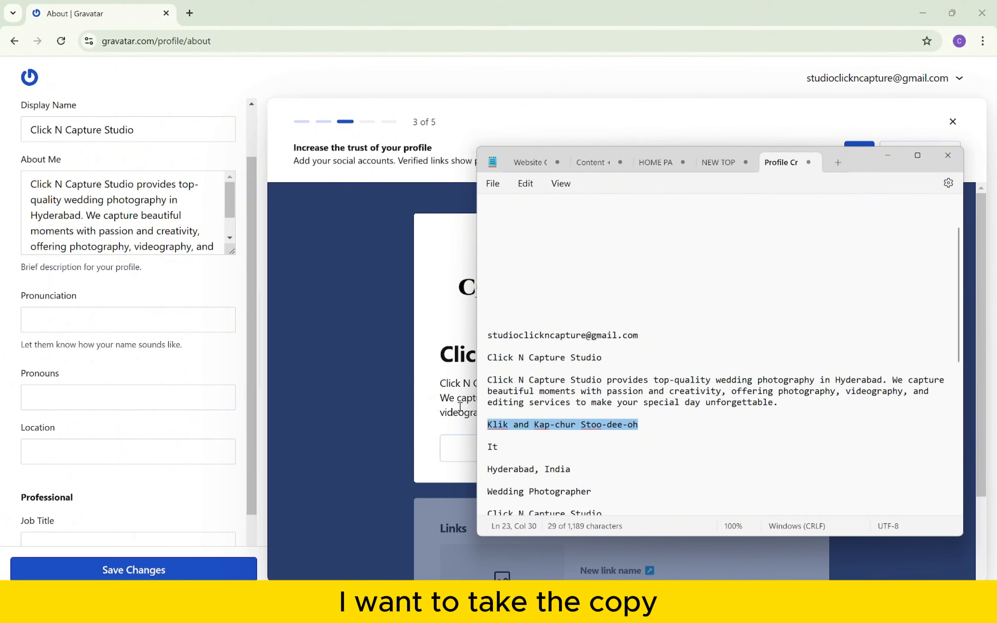
pyautogui.click(161, 314)
pyautogui.hotkey('ctrl', 'v')
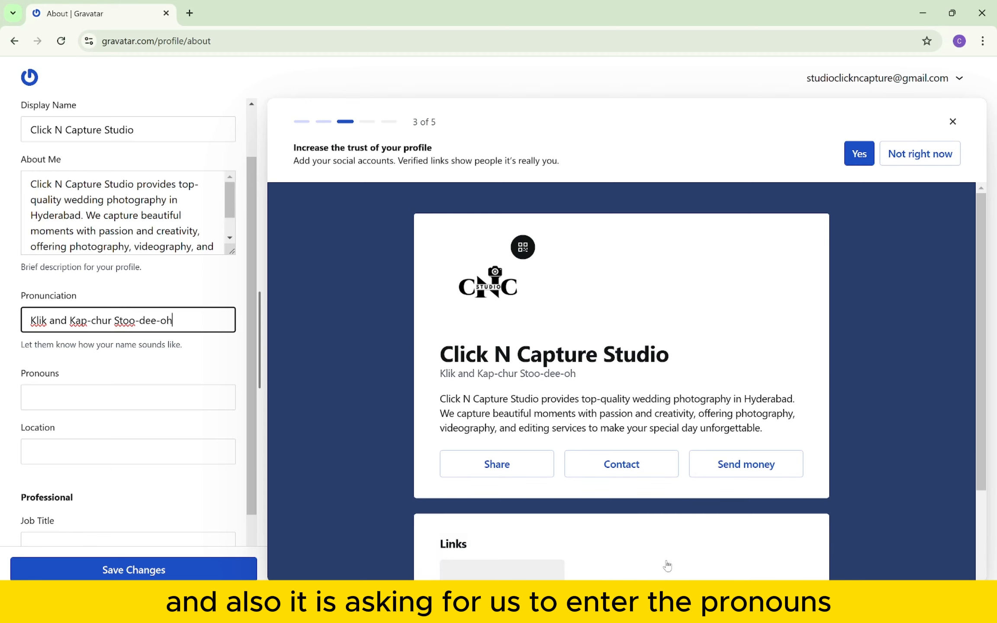
# - Copy "It" from the Notepad notes into the profile's Pronouns field
pyautogui.hotkey('alt', 'Tab')
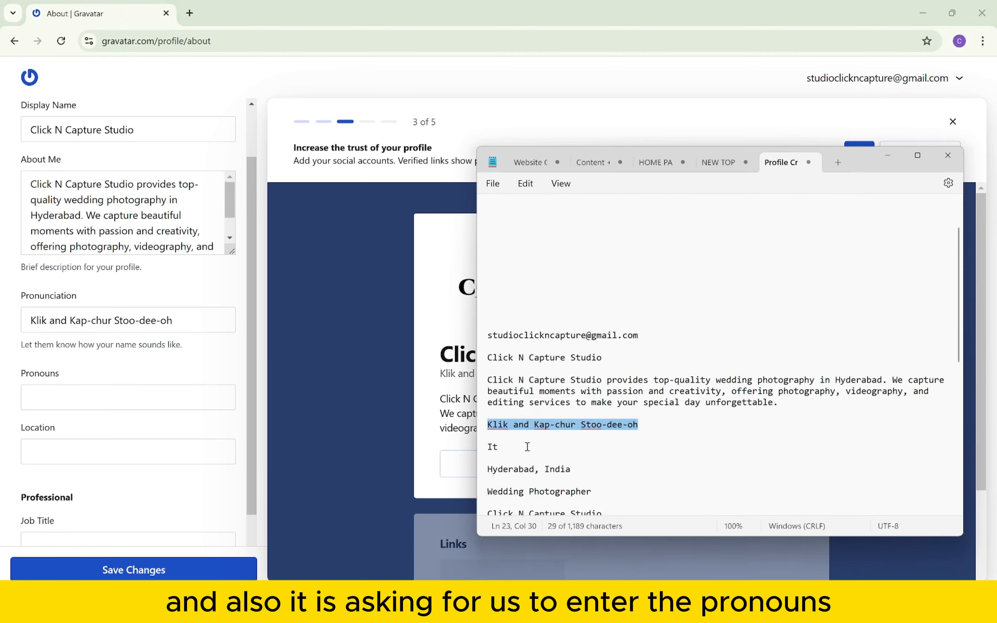
pyautogui.click(527, 446)
pyautogui.doubleClick(493, 447)
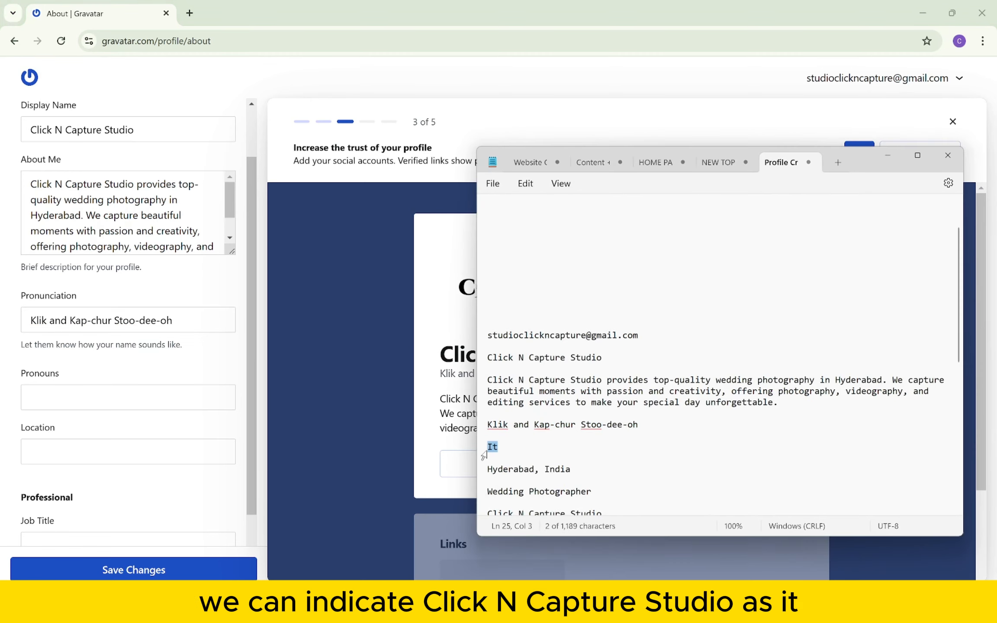
pyautogui.click(117, 393)
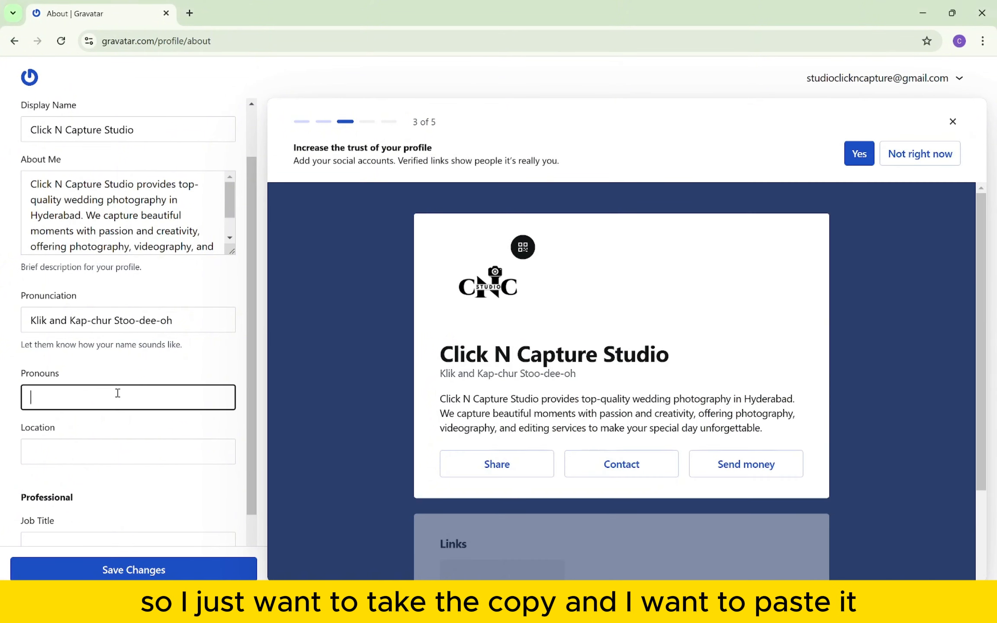
pyautogui.hotkey('ctrl', 'v')
# - Set the profile's Location to "Hyderabad, India", copied from the Notepad notes
pyautogui.click(119, 442)
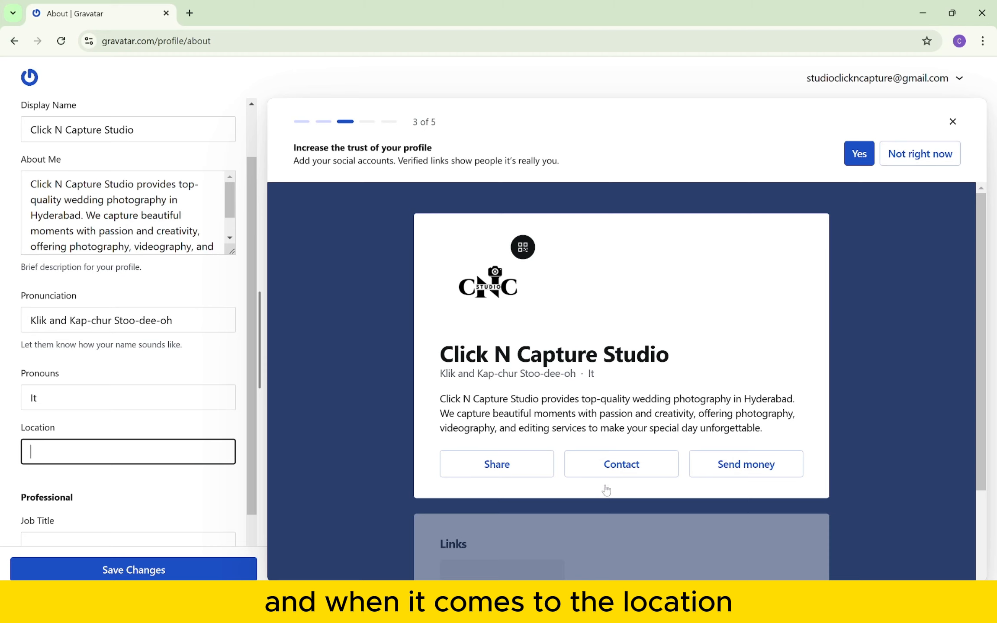
pyautogui.hotkey('alt', 'Tab')
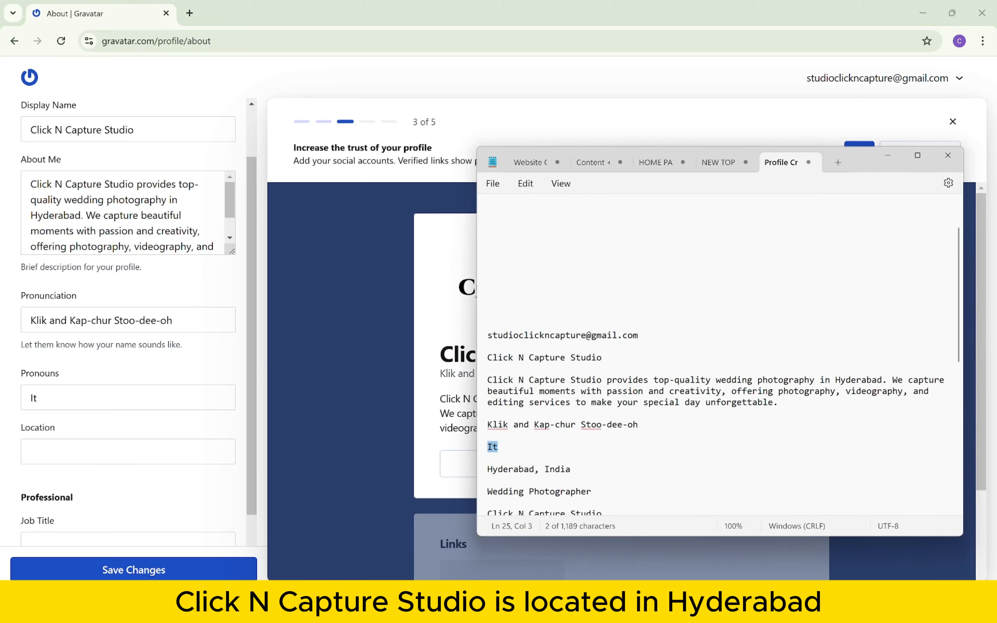
pyautogui.moveTo(576, 470); pyautogui.dragTo(490, 472)
pyautogui.hotkey('ctrl', 'c')
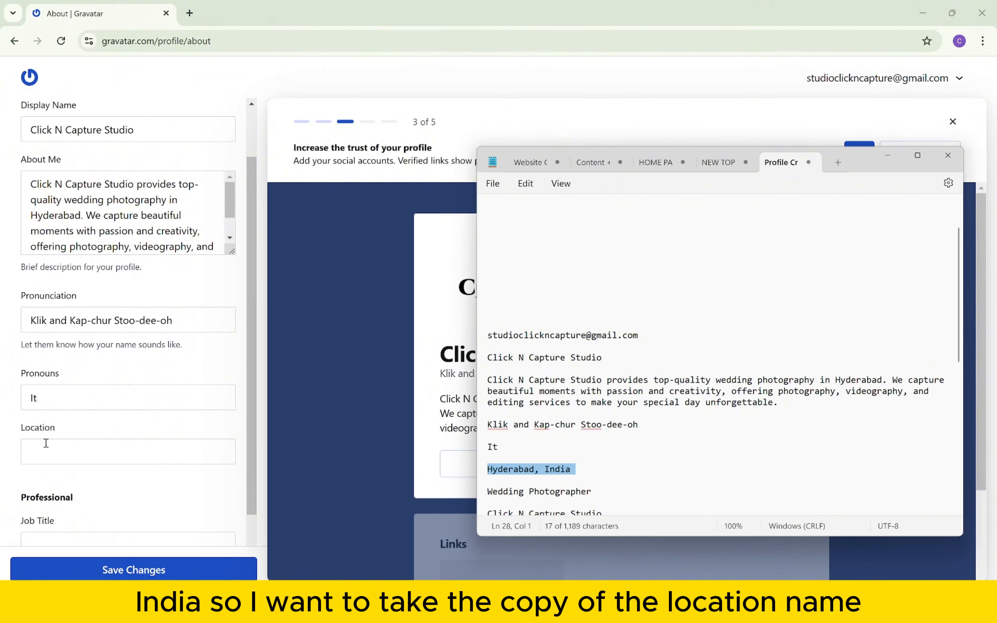
pyautogui.click(46, 443)
pyautogui.hotkey('ctrl', 'v')
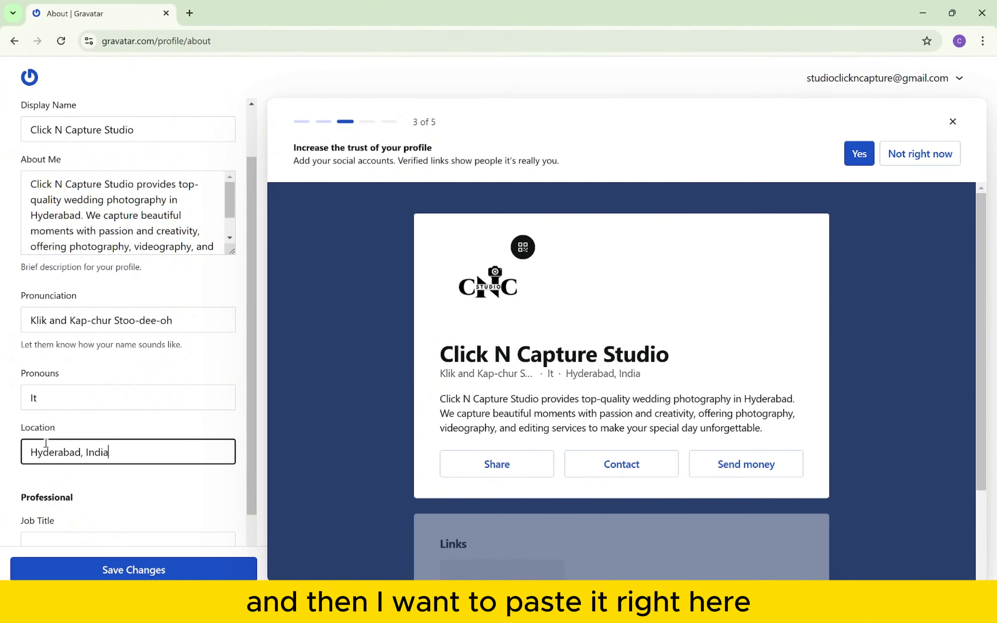
# - Set the Job Title in the Professional section to "Wedding Photographer", copied from the Notepad notes
pyautogui.scroll(-2, 45, 443)
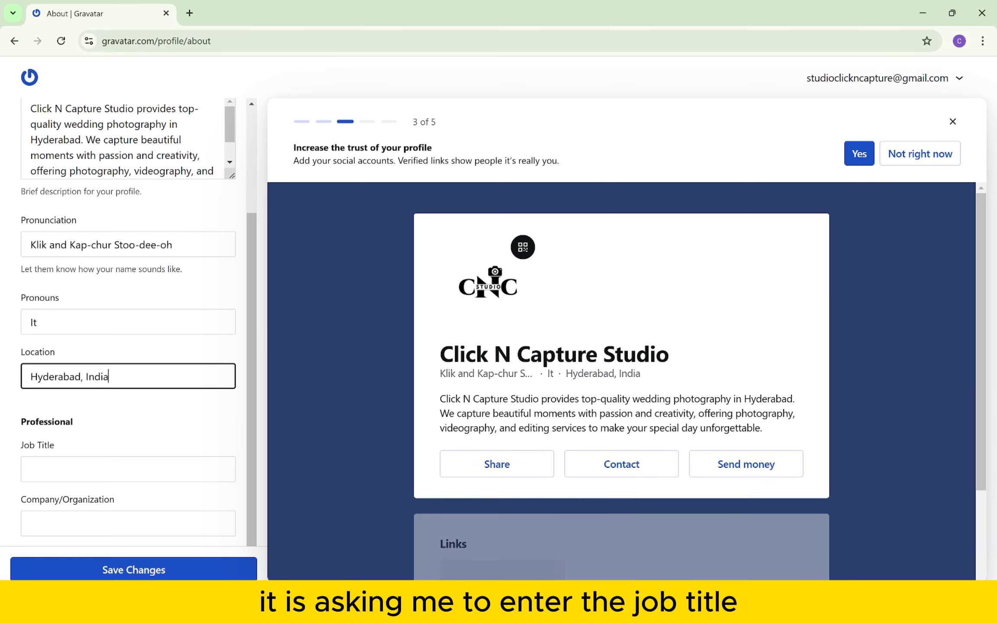
pyautogui.hotkey('alt', 'Tab')
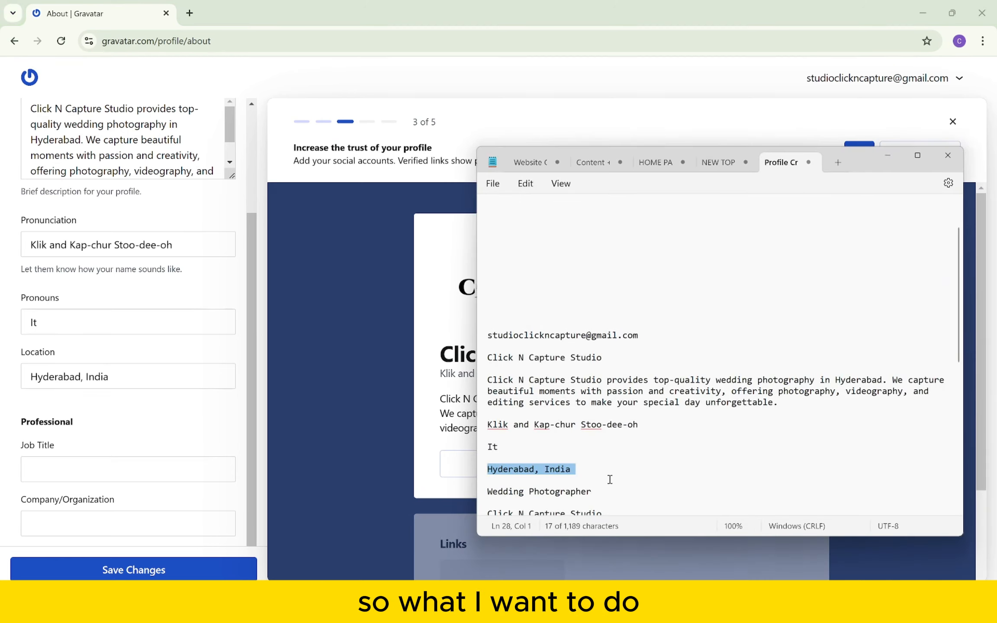
pyautogui.scroll(-2, 608, 469)
pyautogui.click(600, 430)
pyautogui.moveTo(600, 430); pyautogui.dragTo(471, 434)
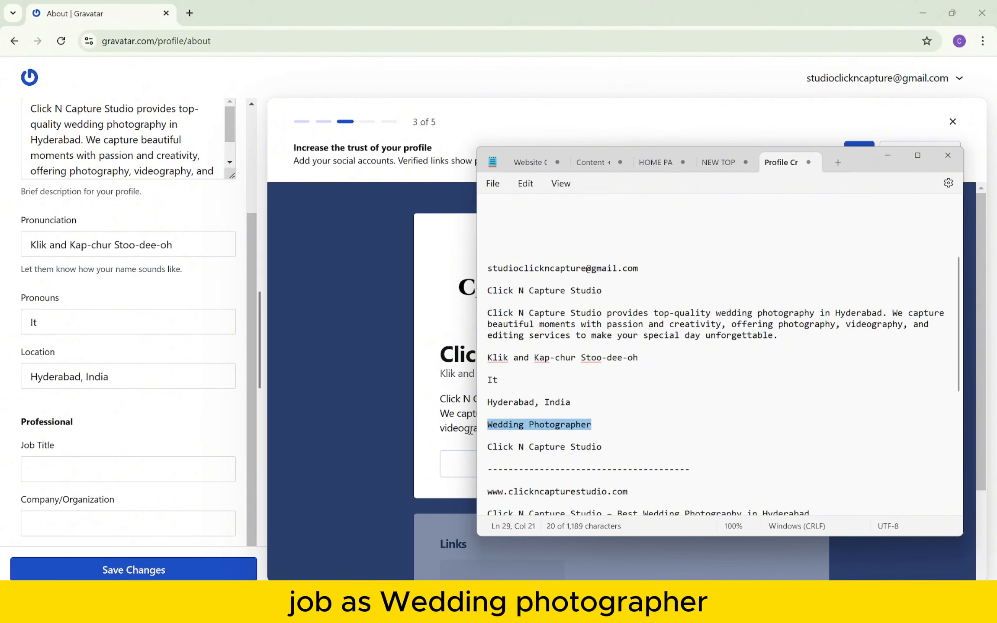
pyautogui.click(164, 470)
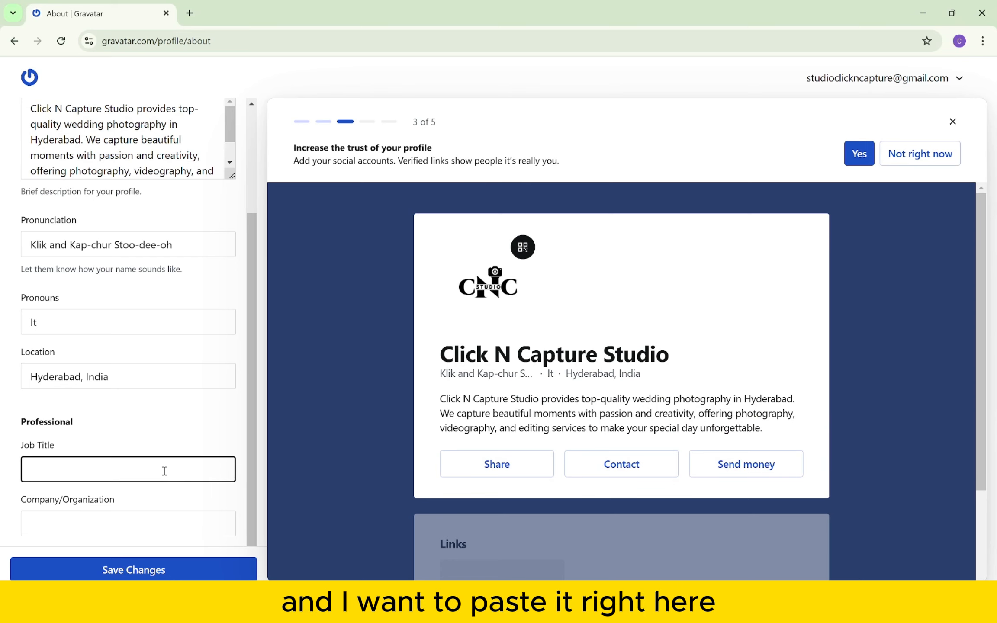
pyautogui.hotkey('ctrl', 'v')
# - Set the Company/Organization to "Click N Capture Studio" from the Notepad notes and save the About details
pyautogui.click(170, 512)
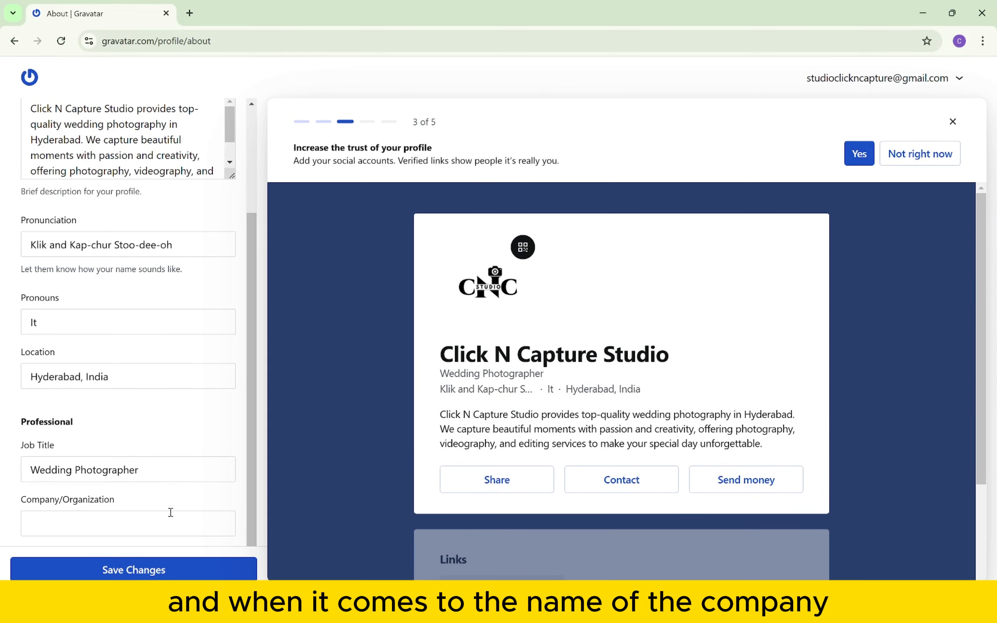
pyautogui.hotkey('alt', 'Tab')
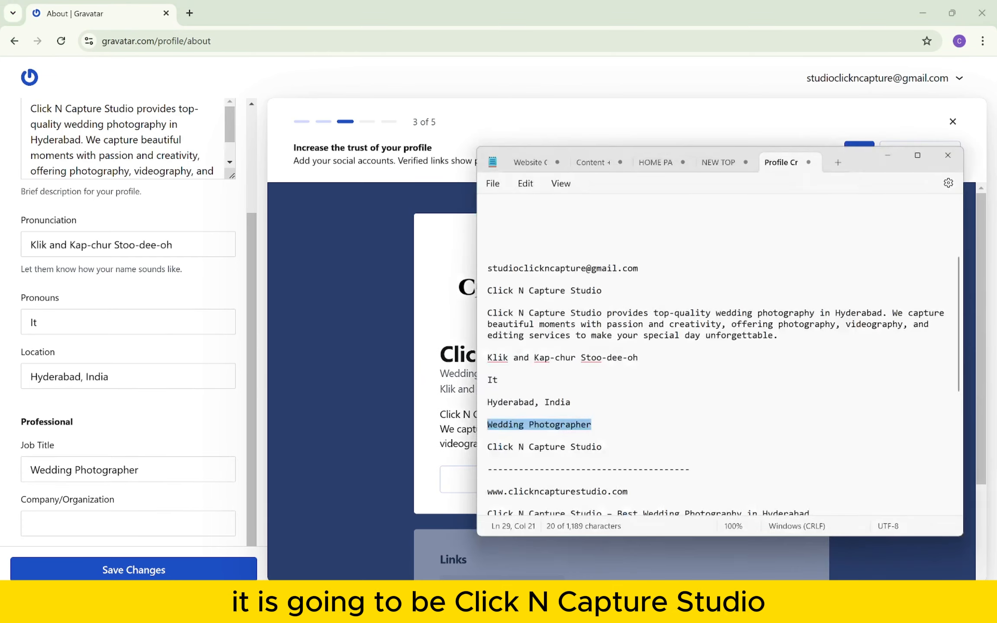
pyautogui.moveTo(606, 450); pyautogui.dragTo(489, 456)
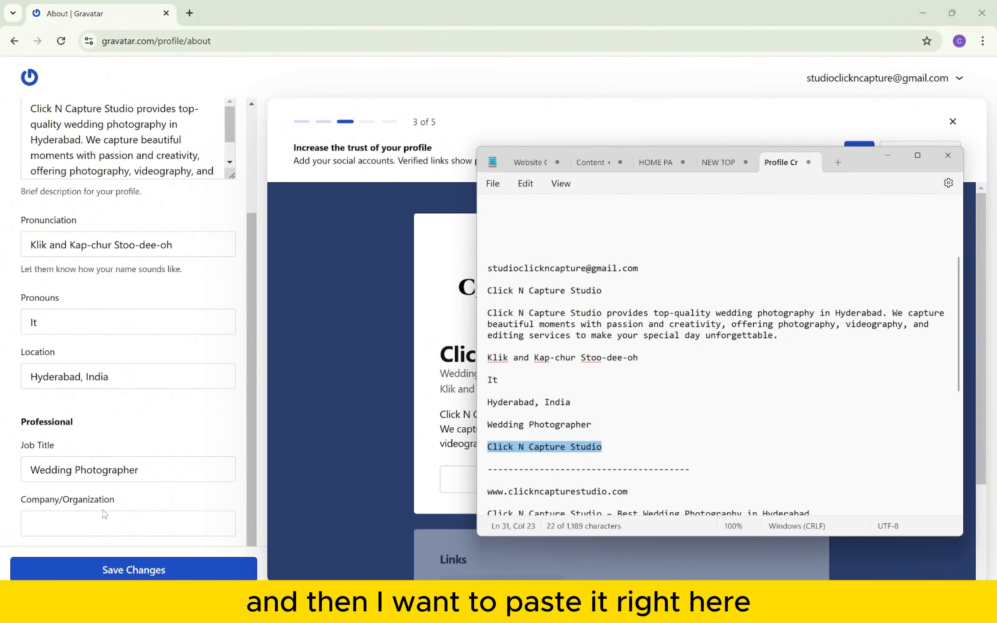
pyautogui.click(54, 532)
pyautogui.hotkey('ctrl', 'v')
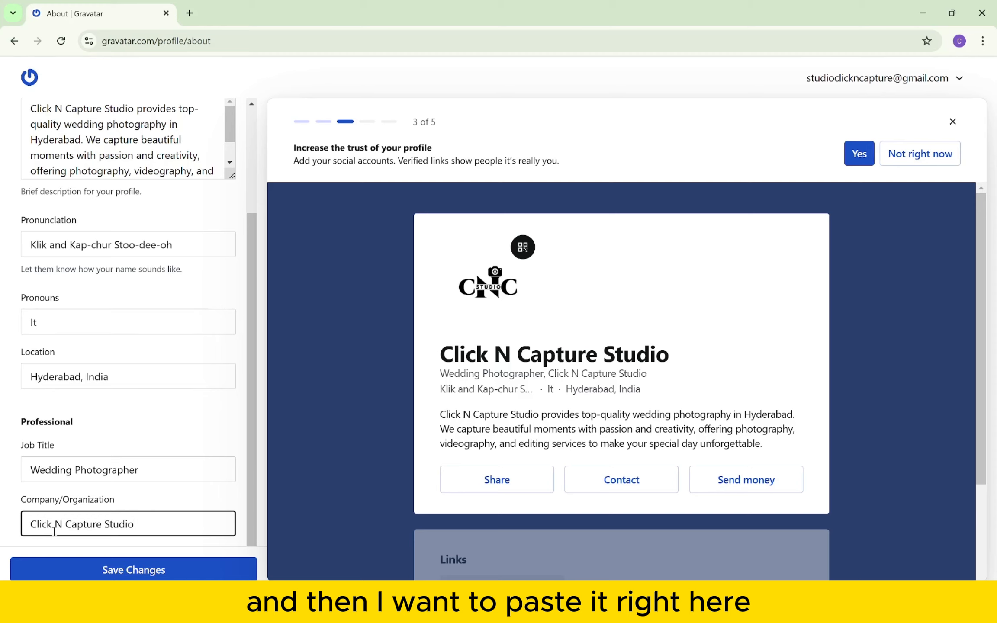
pyautogui.click(96, 563)
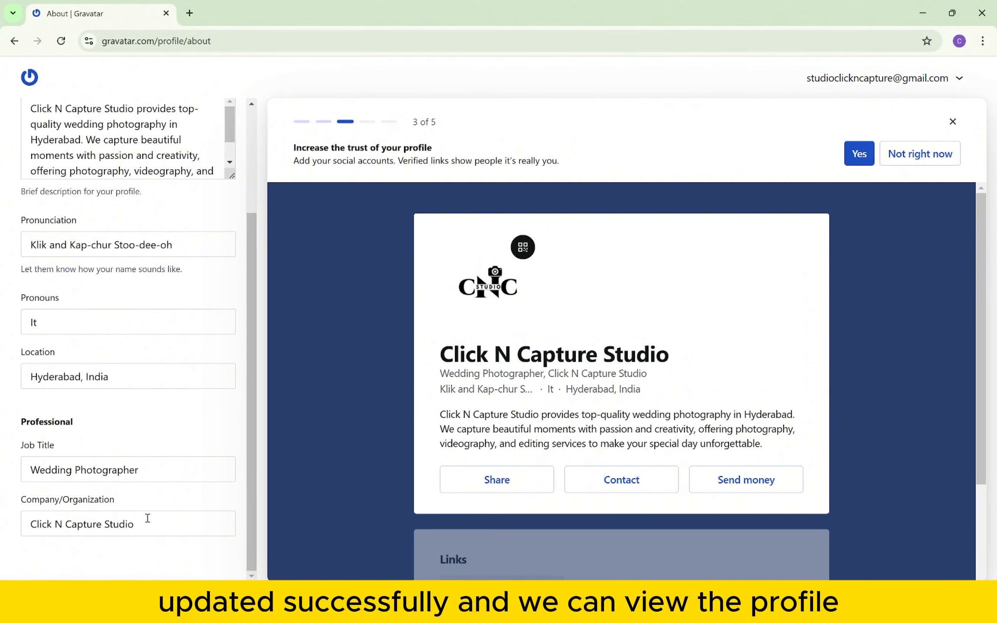
# - Leave the About section, check the Avatars section and its image upload options, and return to the profile overview
pyautogui.scroll(3, 147, 518)
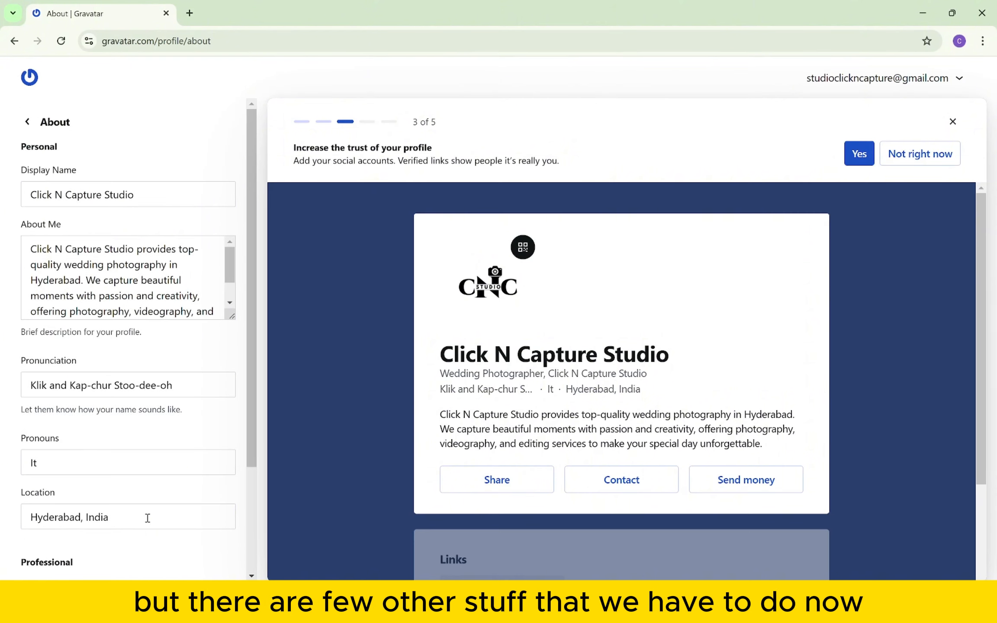
pyautogui.click(27, 122)
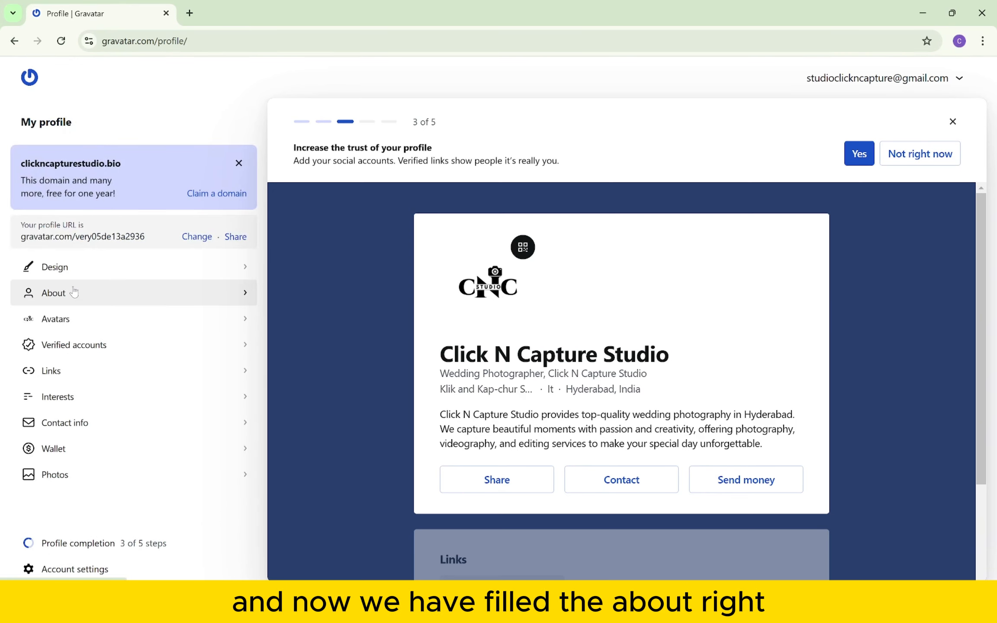
pyautogui.click(84, 319)
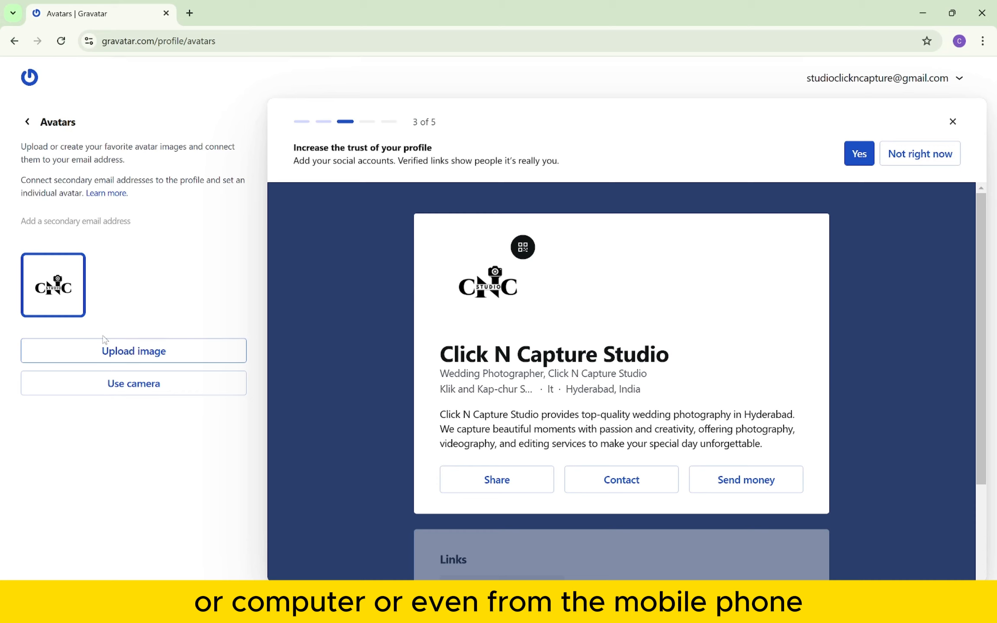
pyautogui.click(29, 123)
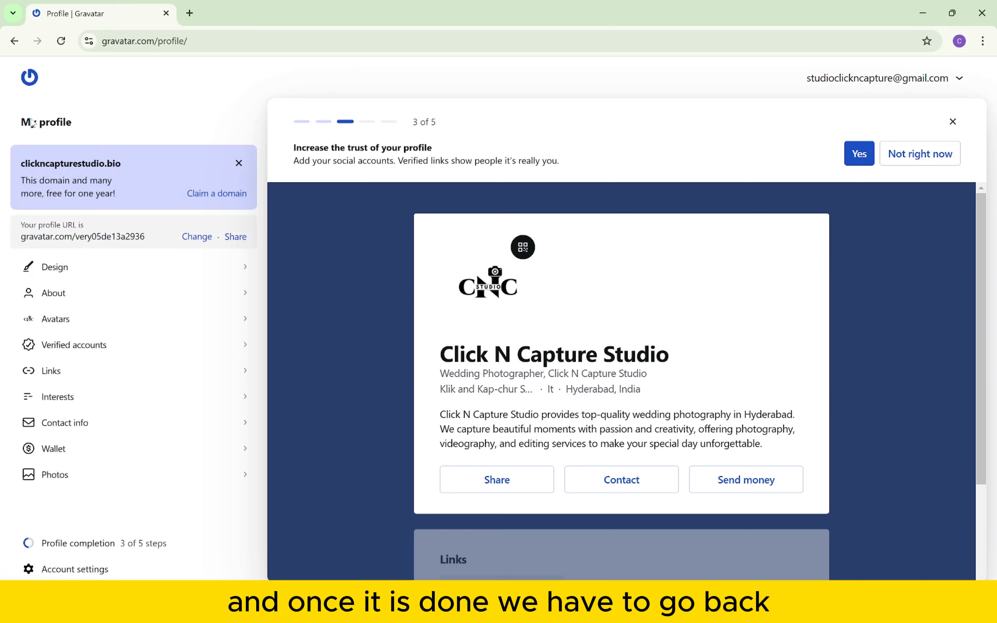
# - View the Facebook connection in the Verified accounts section up to its login window, and close that window without signing in
pyautogui.click(104, 341)
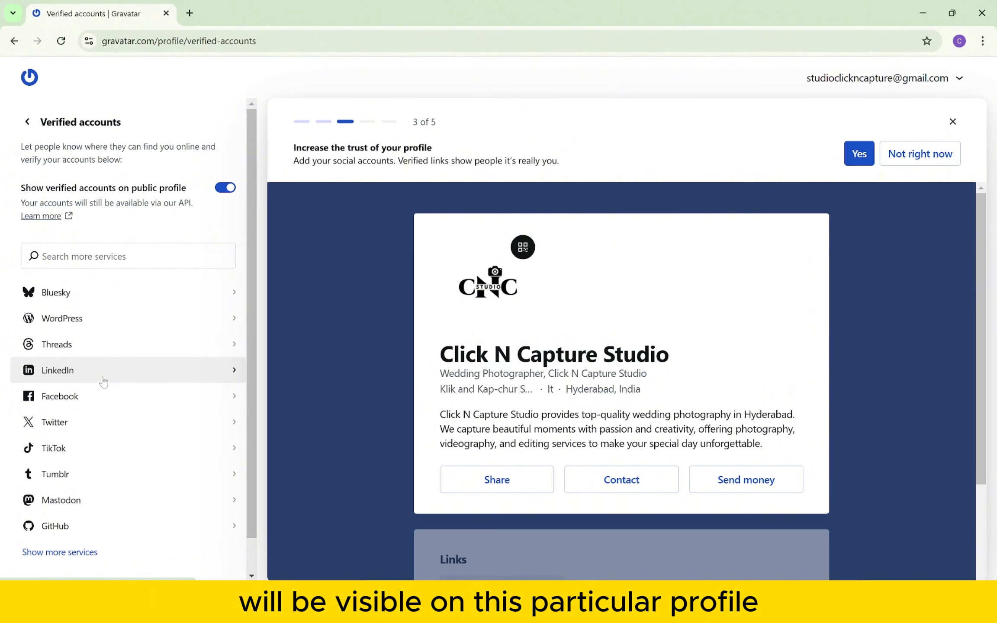
pyautogui.click(114, 394)
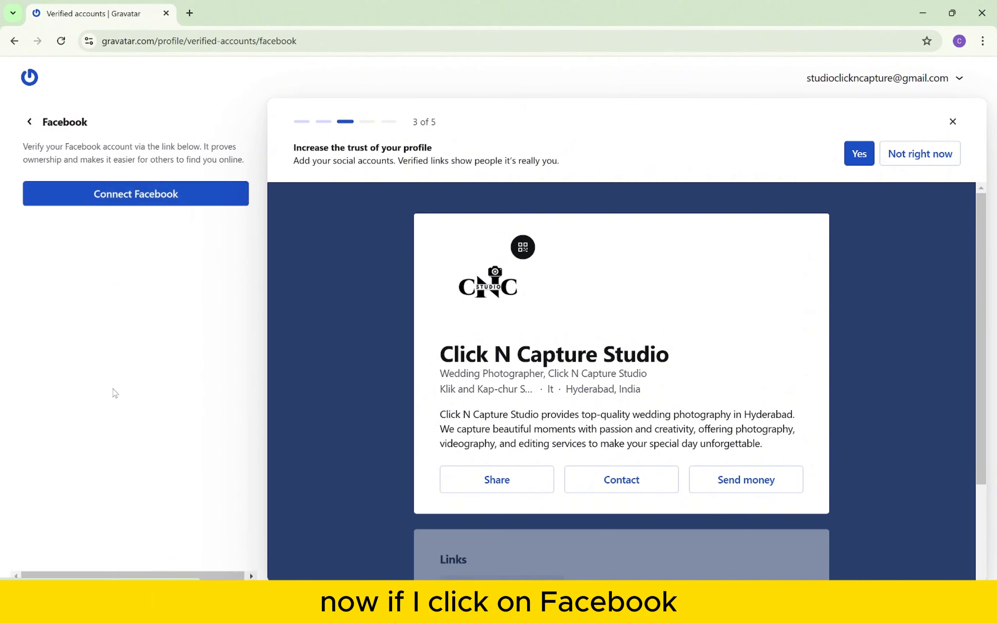
pyautogui.click(135, 206)
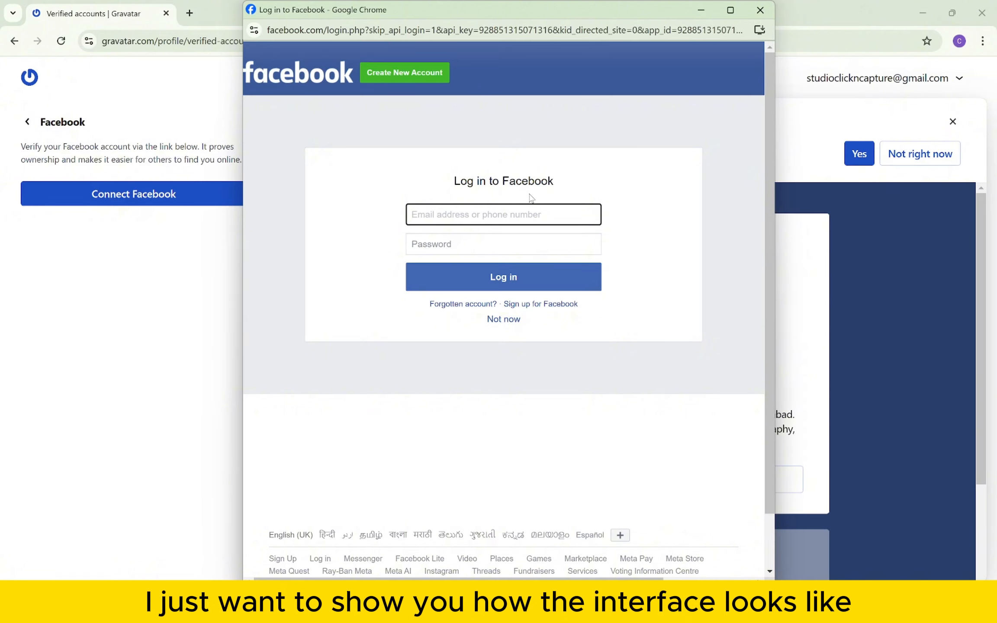
pyautogui.click(754, 17)
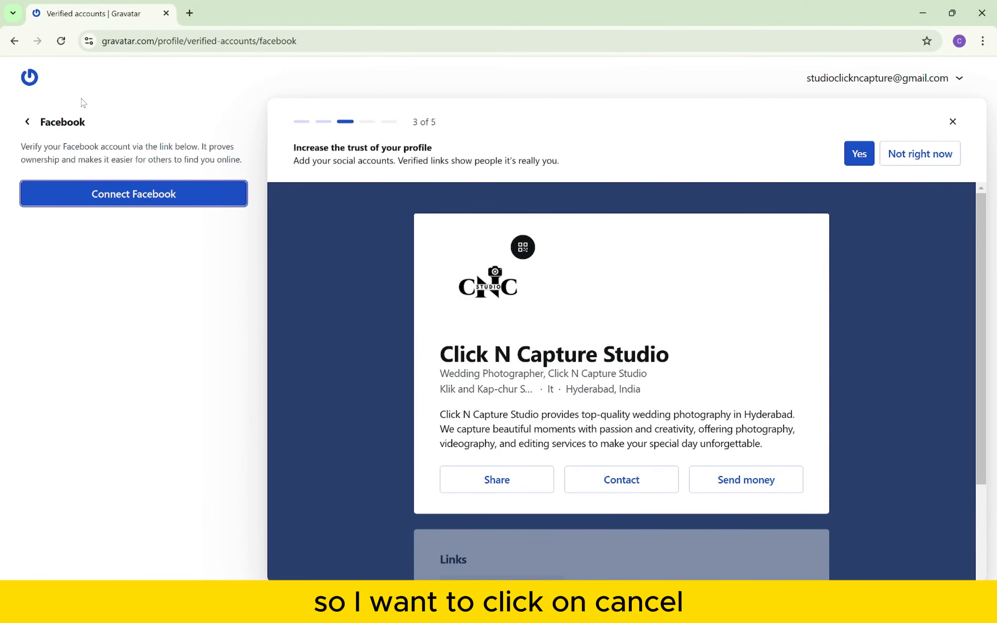
# - Leave the Facebook and Verified accounts pages and start a new link in the profile's Links section
pyautogui.click(27, 124)
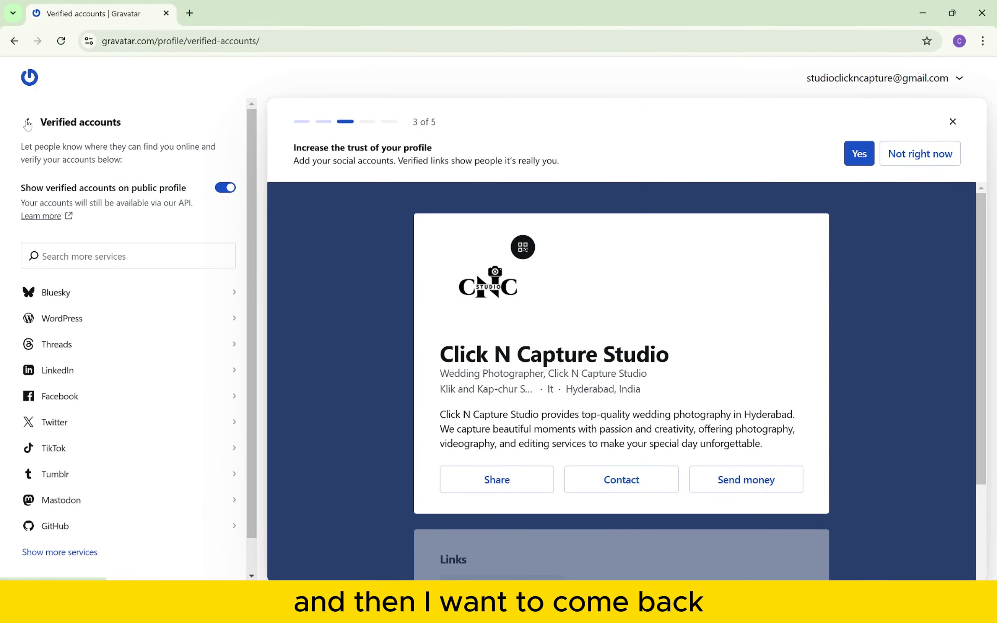
pyautogui.click(28, 124)
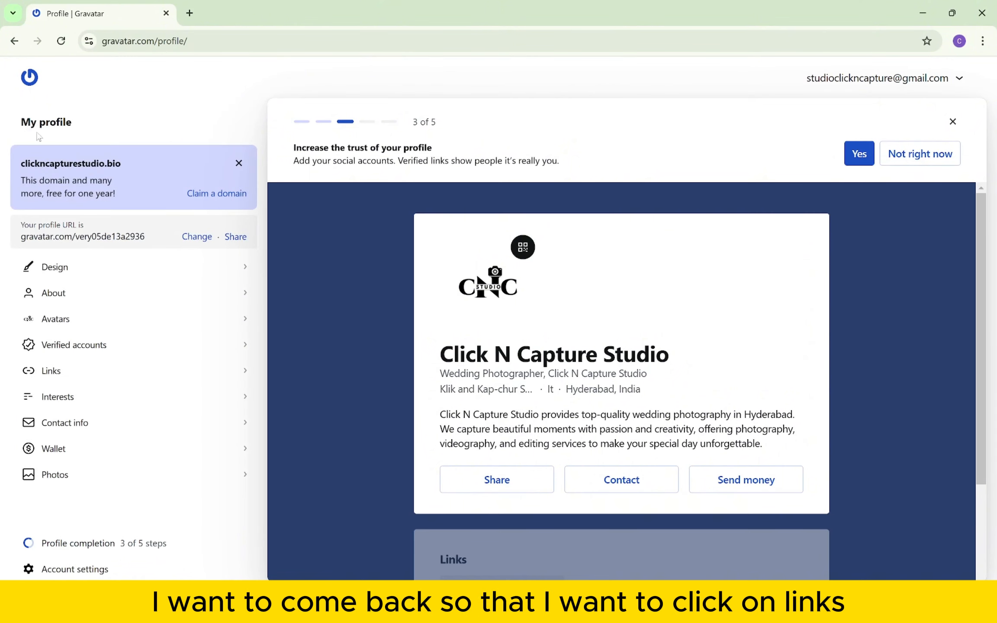
pyautogui.click(99, 370)
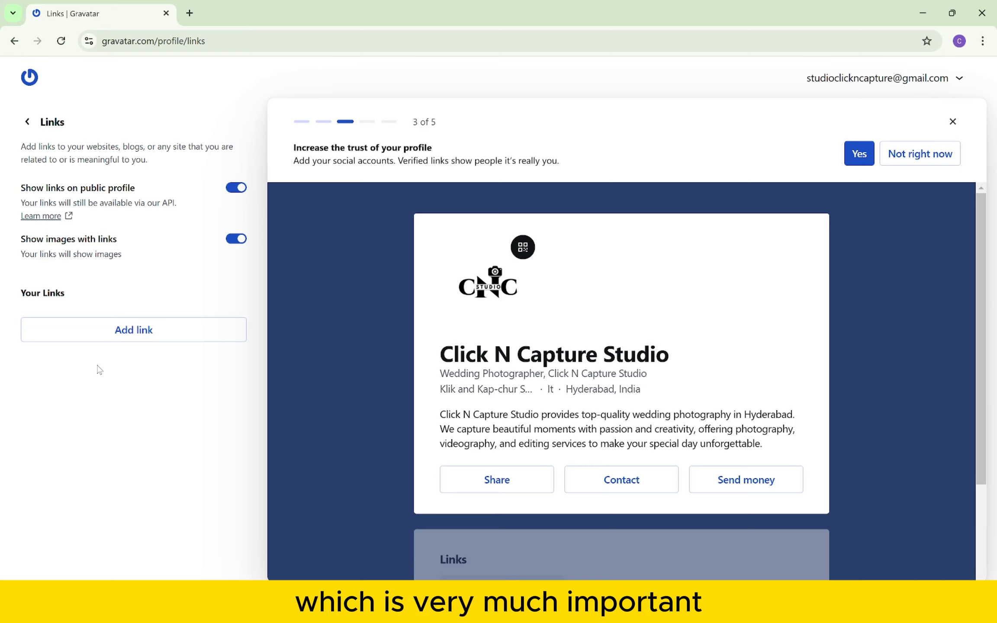
pyautogui.click(133, 335)
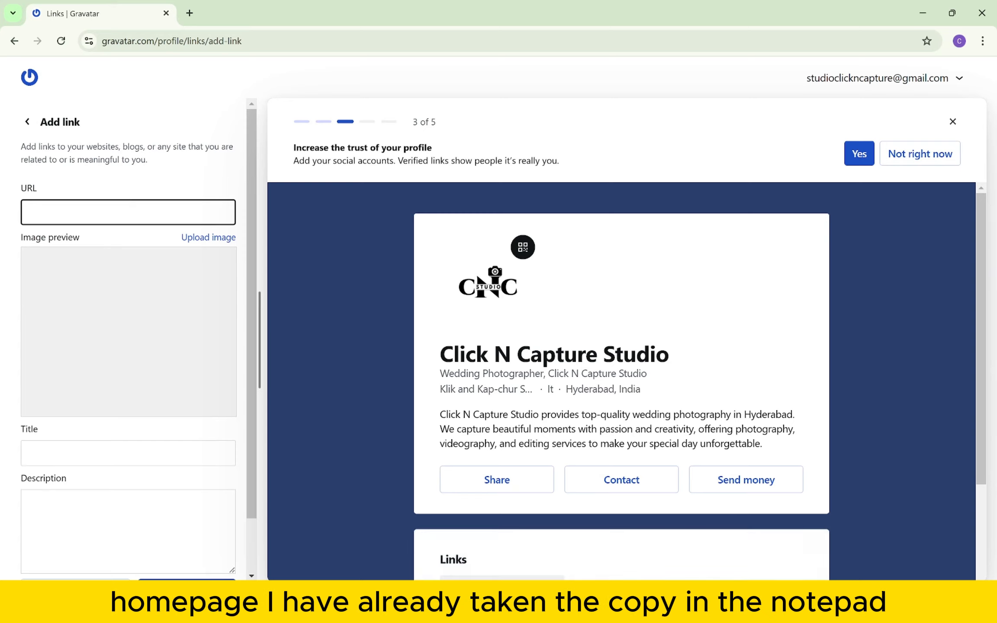
pyautogui.click(658, 611)
pyautogui.scroll(-4, 605, 482)
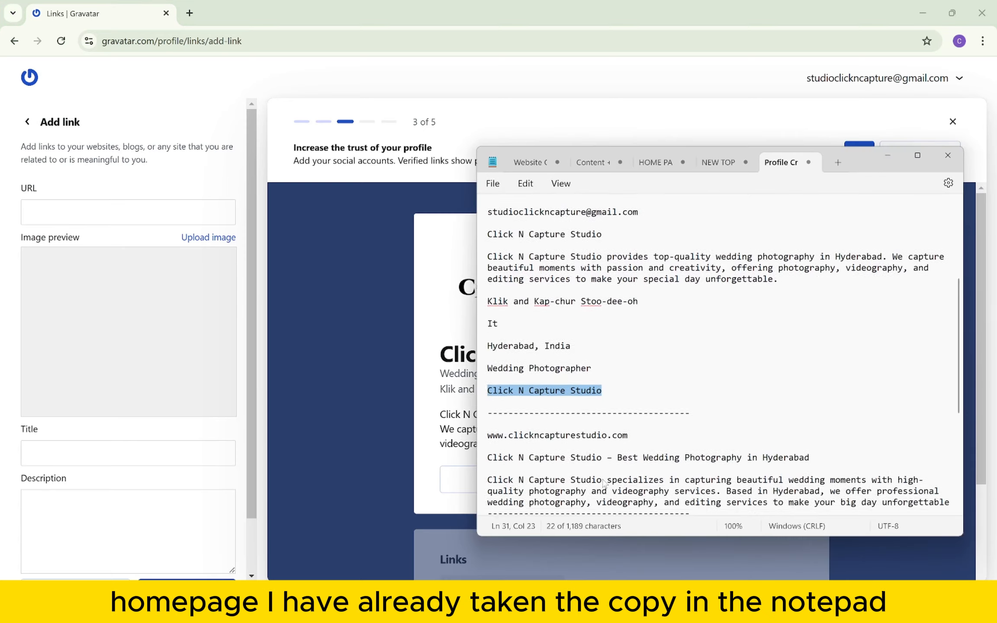
pyautogui.moveTo(637, 351); pyautogui.dragTo(474, 362)
pyautogui.hotkey('ctrl', 'c')
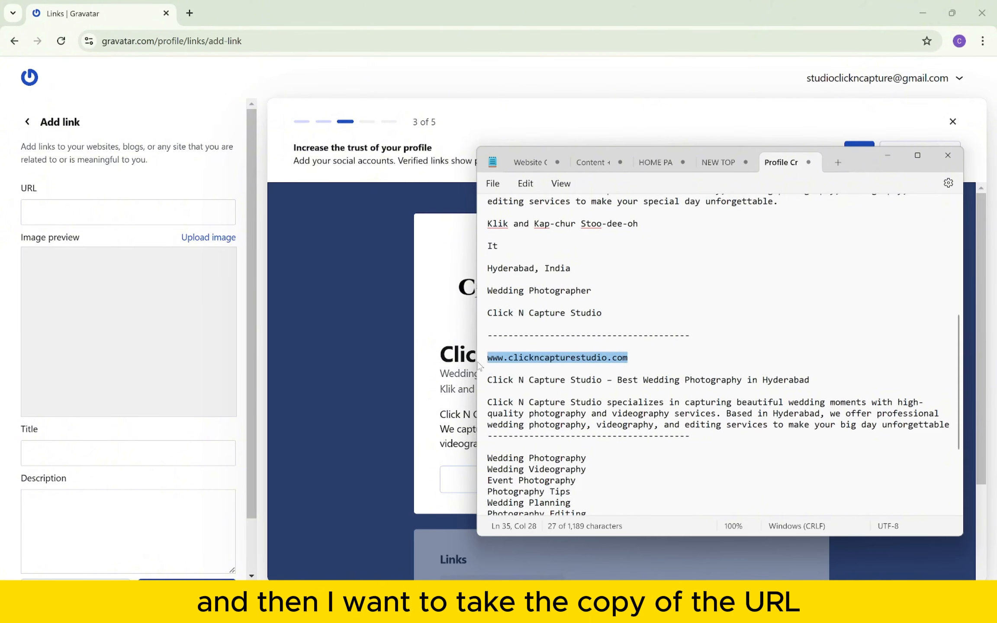
pyautogui.click(107, 199)
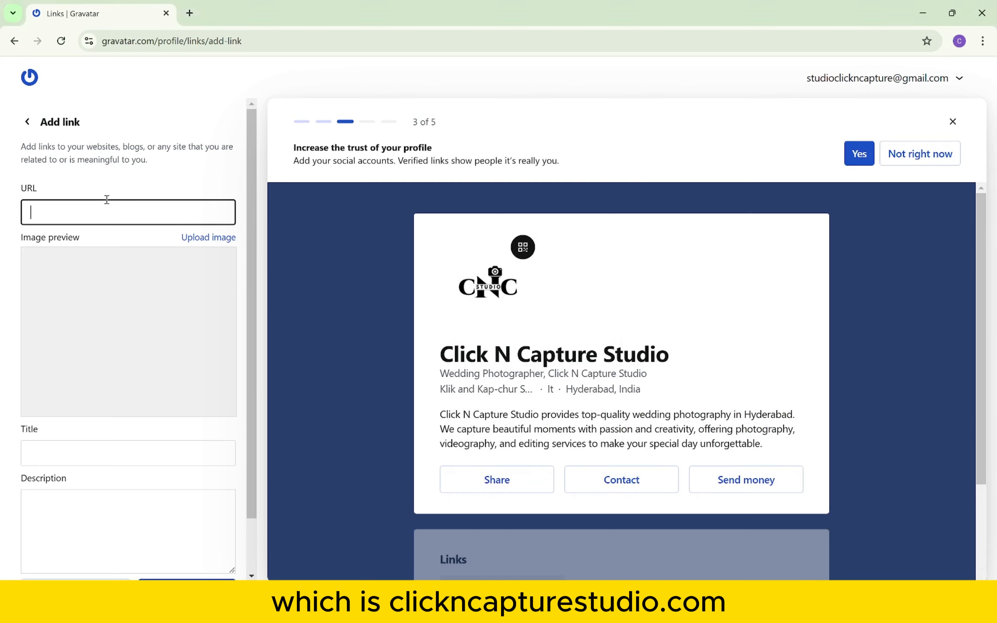
pyautogui.hotkey('ctrl', 'v')
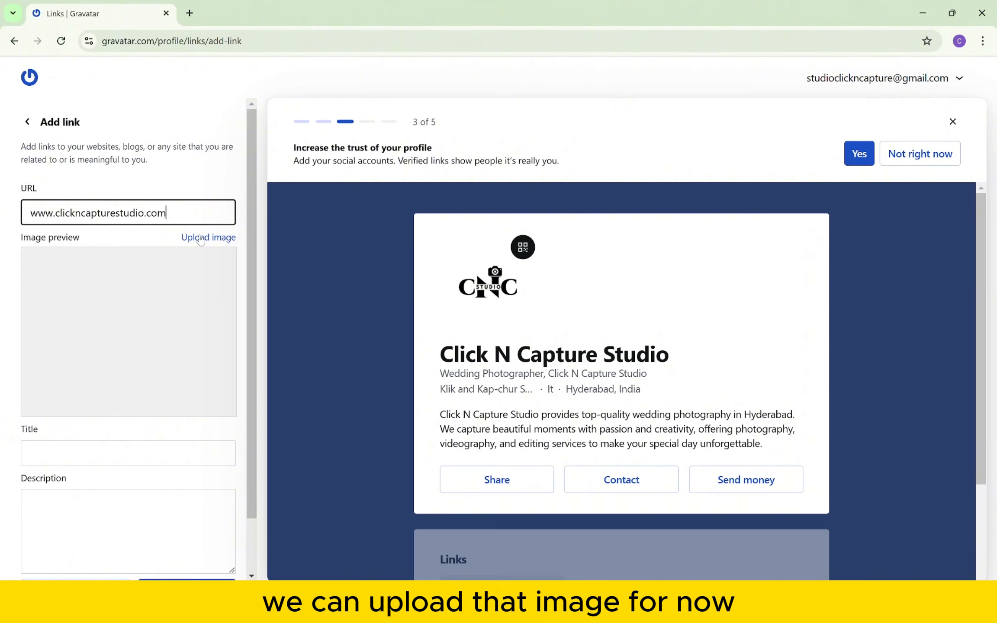
# - Set the link's title to "Click N Capture Studio – Best Wedding Photography in Hyderabad", copied from the Notepad notes
pyautogui.scroll(-2, 151, 336)
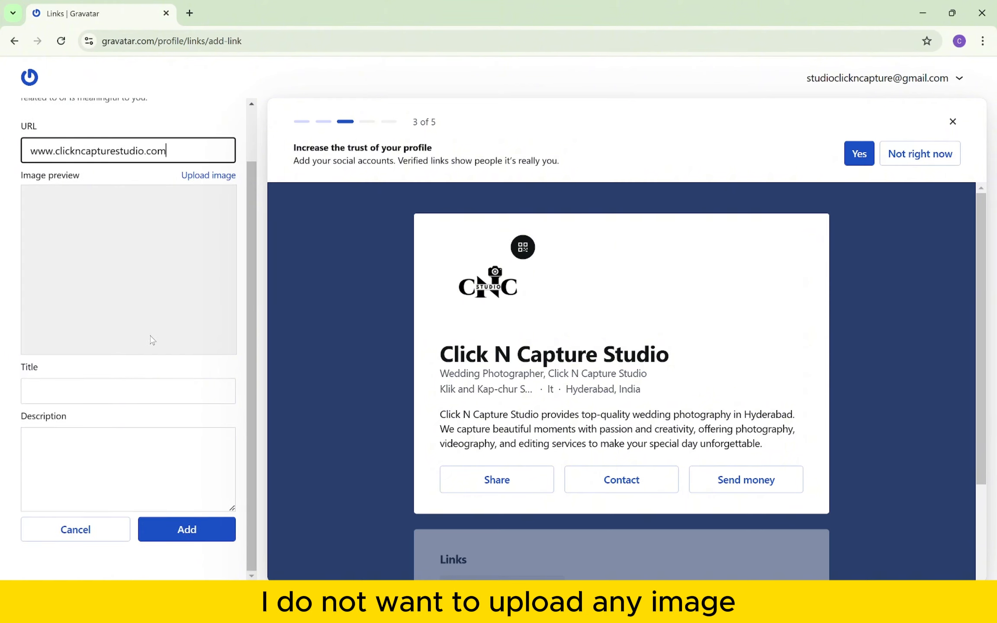
pyautogui.click(151, 393)
pyautogui.hotkey('alt', 'Tab')
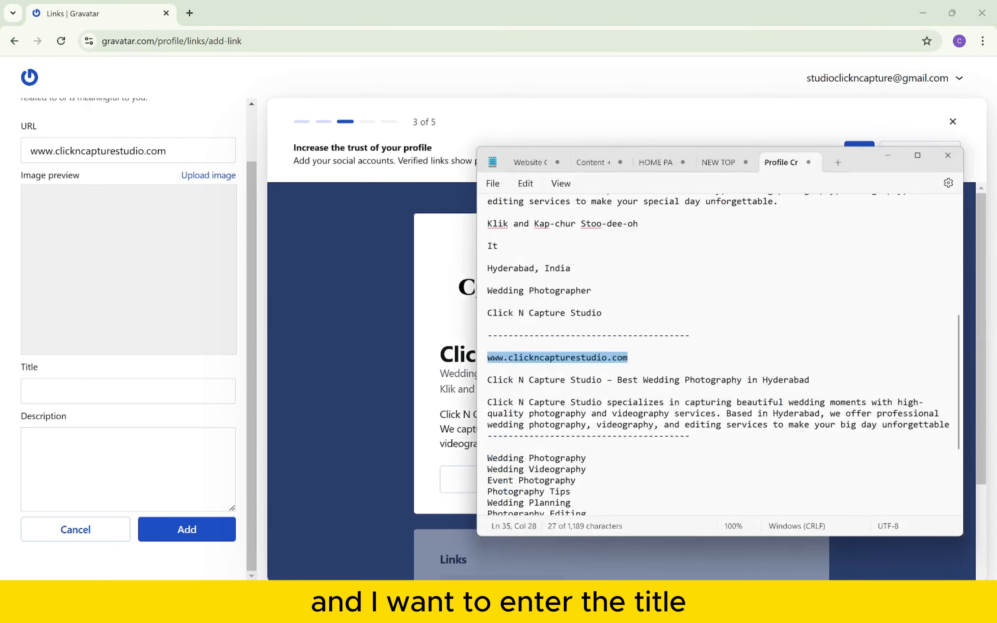
pyautogui.moveTo(812, 380); pyautogui.dragTo(488, 379)
pyautogui.hotkey('ctrl', 'c')
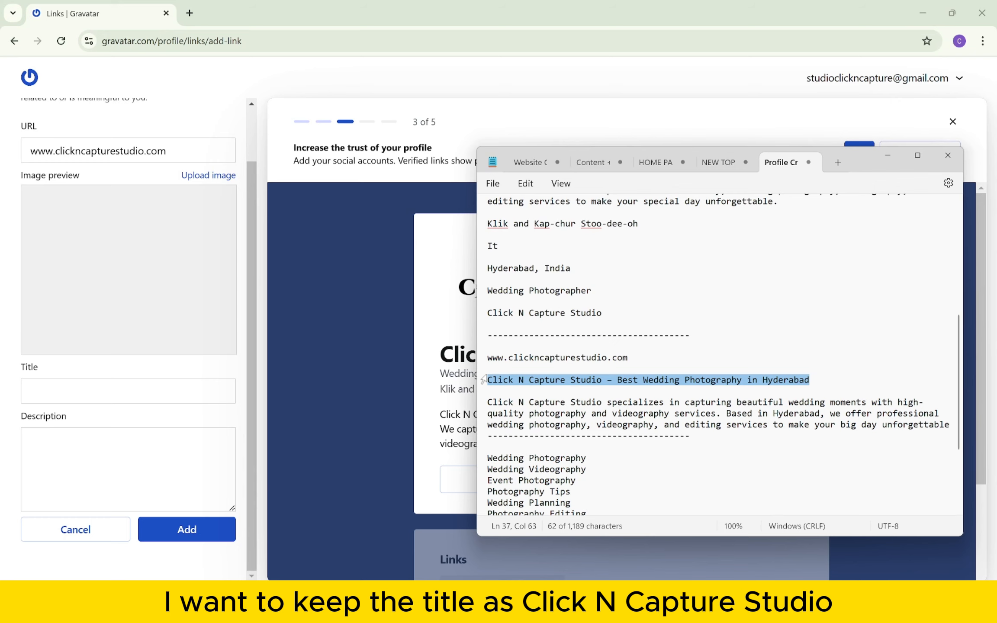
pyautogui.click(153, 393)
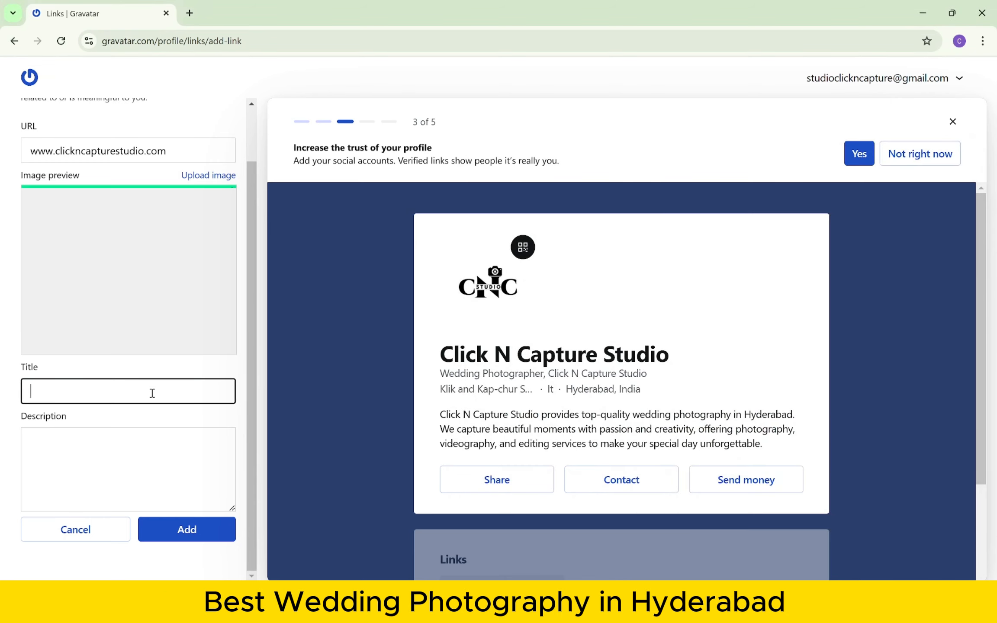
pyautogui.hotkey('ctrl', 'v')
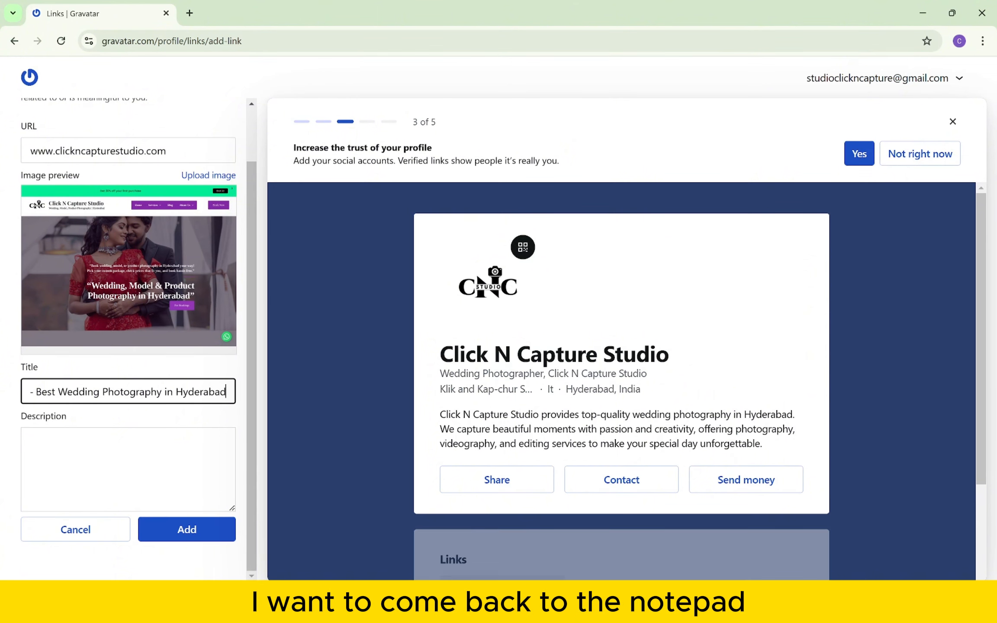
# - Fill in the link's description with the Notepad paragraph beginning "Click N Capture Studio specializes in capturing beautiful wedding moments"
pyautogui.hotkey('alt', 'Tab')
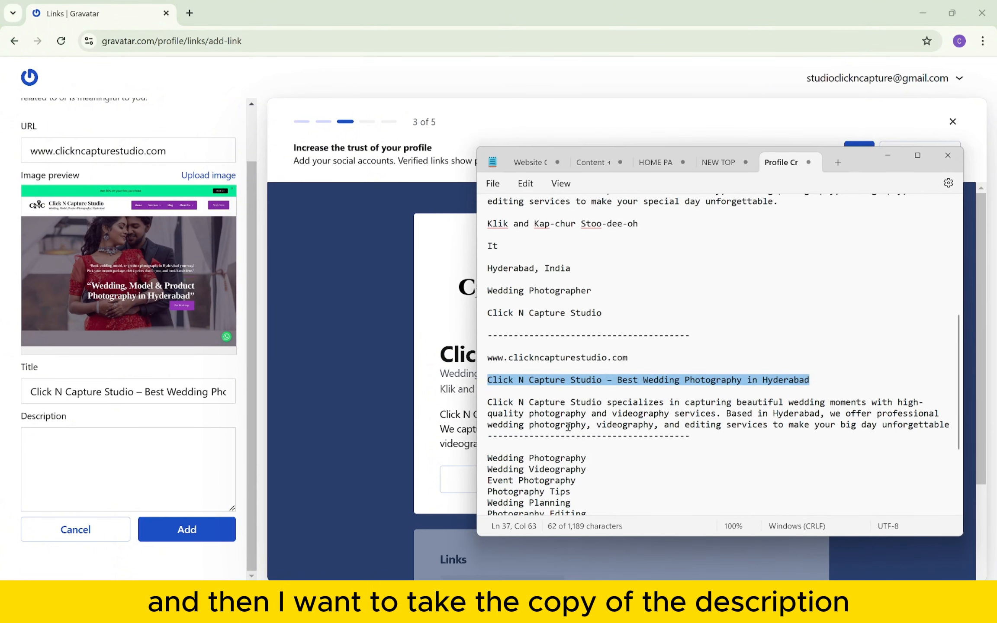
pyautogui.click(488, 403)
pyautogui.hotkey('shift', 'End')
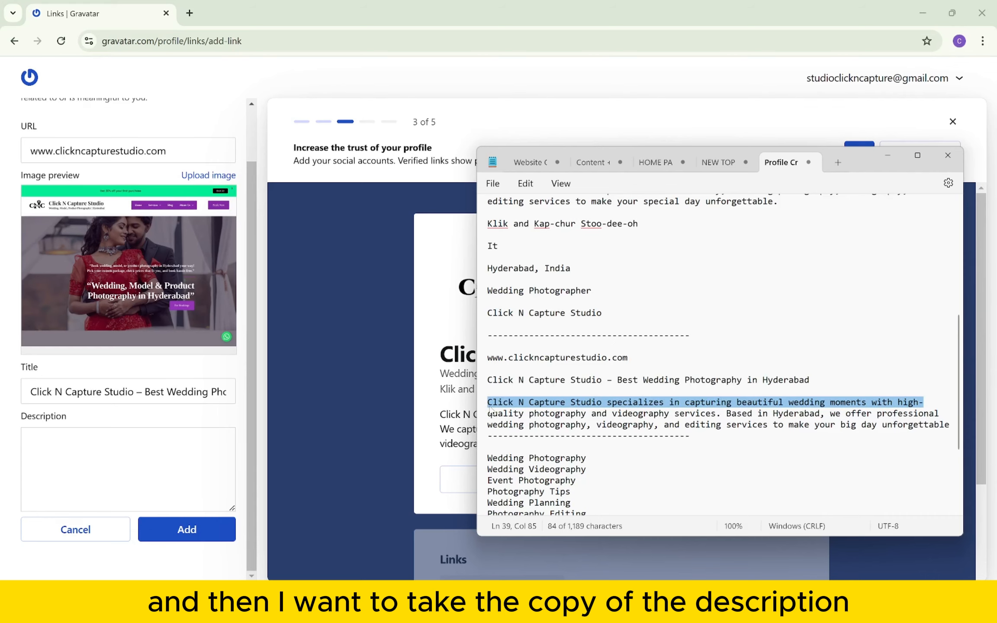
pyautogui.hotkey('shift', 'Down')
pyautogui.hotkey('shift', 'Down')
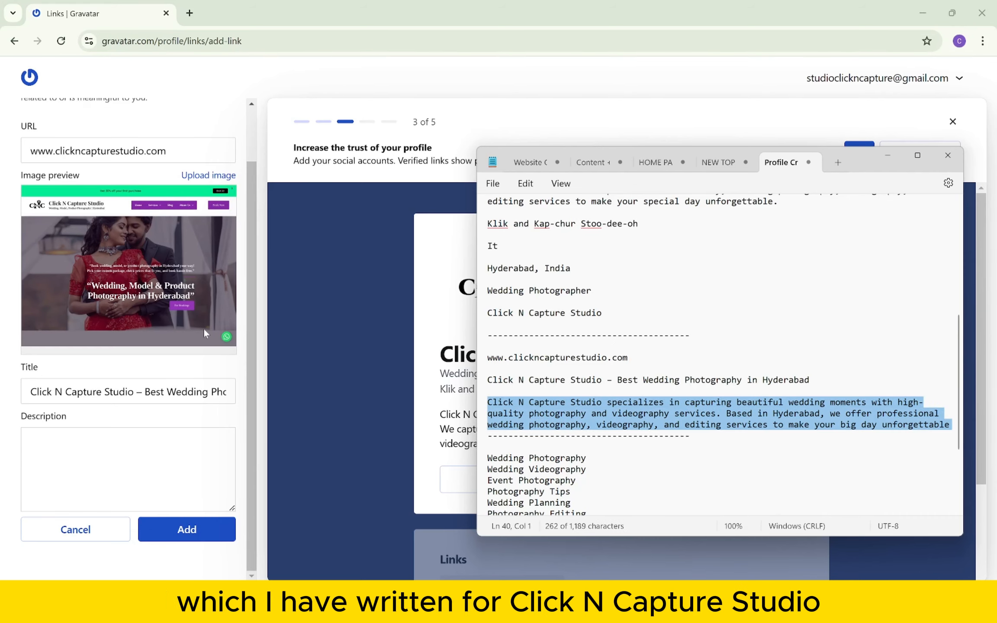
pyautogui.click(97, 435)
pyautogui.hotkey('ctrl', 'v')
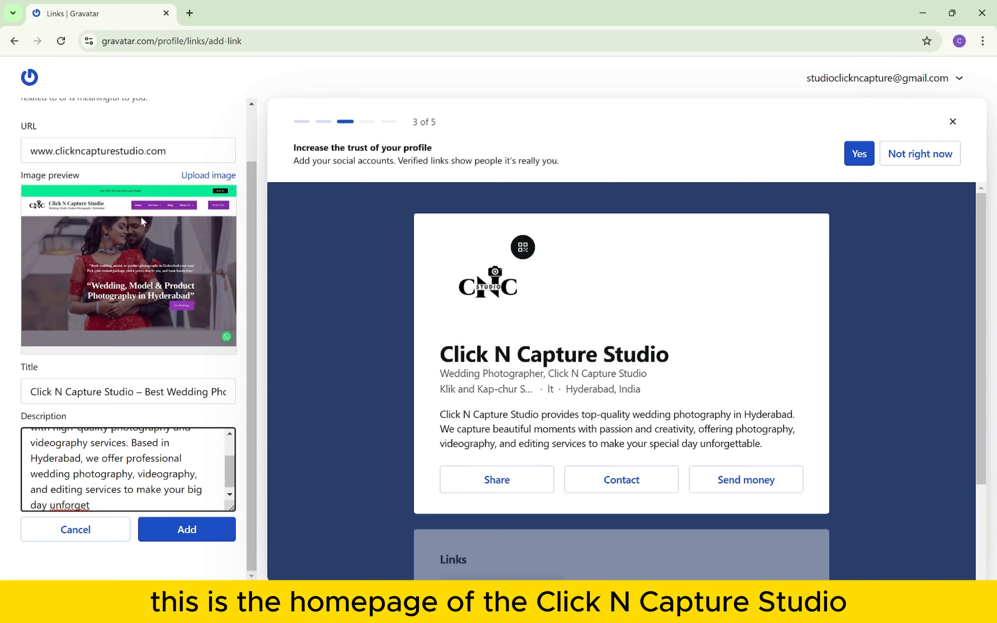
pyautogui.click(160, 150)
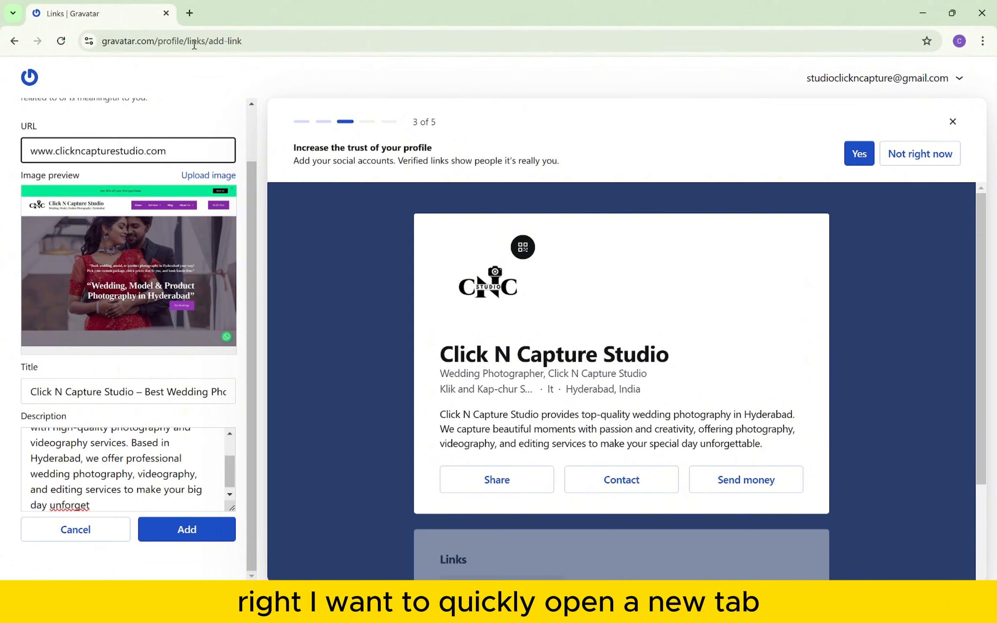
pyautogui.click(194, 16)
pyautogui.write('www.clickncapturestudio.com')
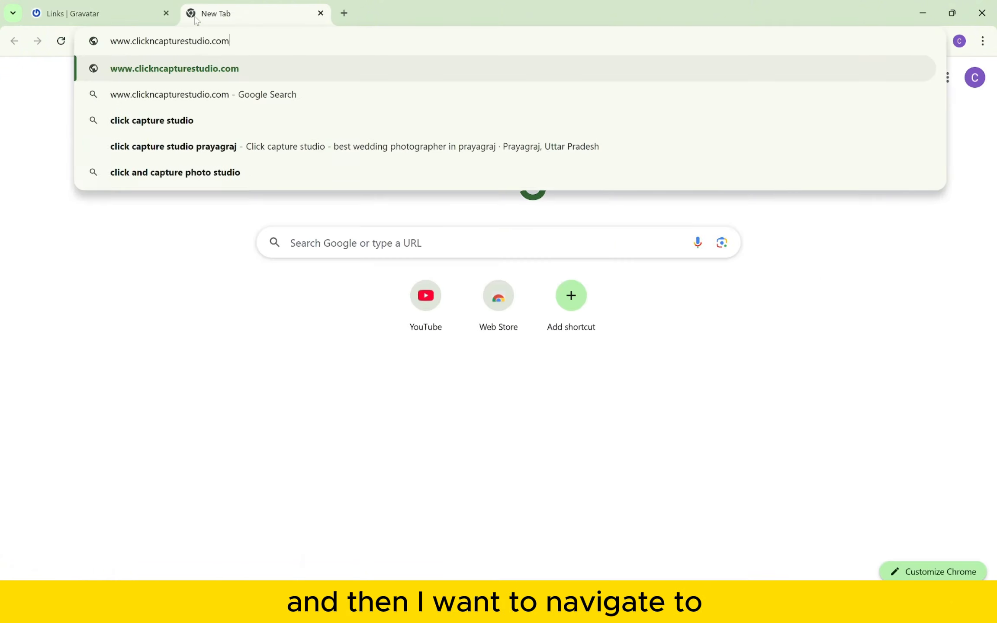
pyautogui.press('Return')
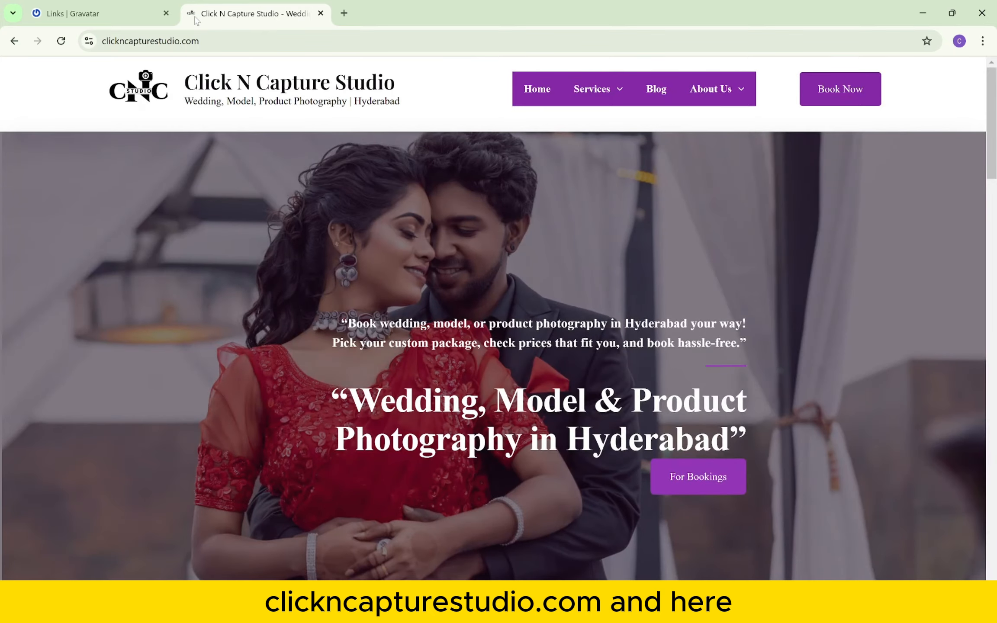
pyautogui.scroll(-3, 203, 156)
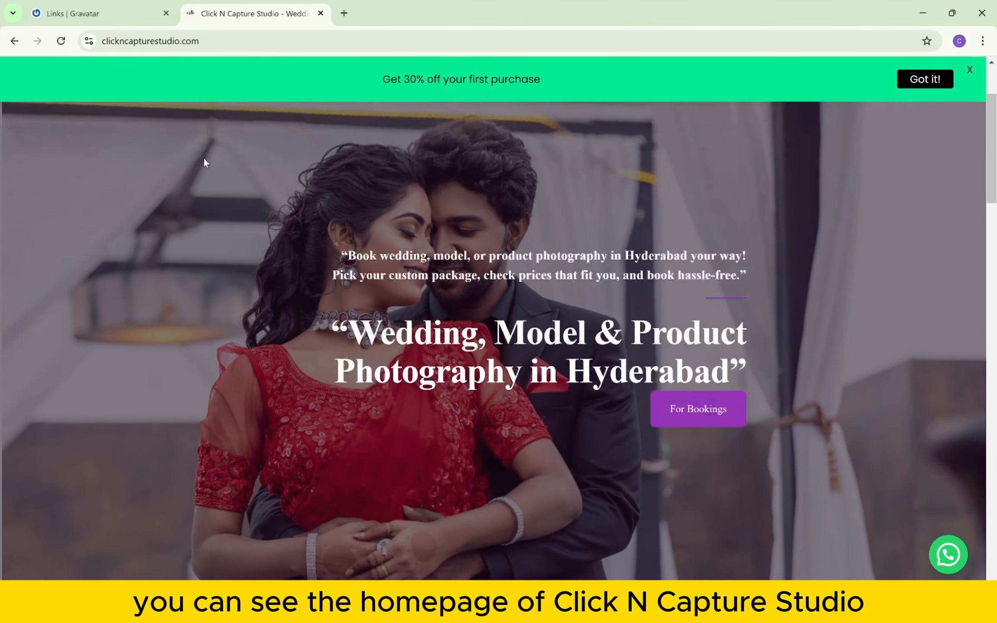
pyautogui.click(970, 70)
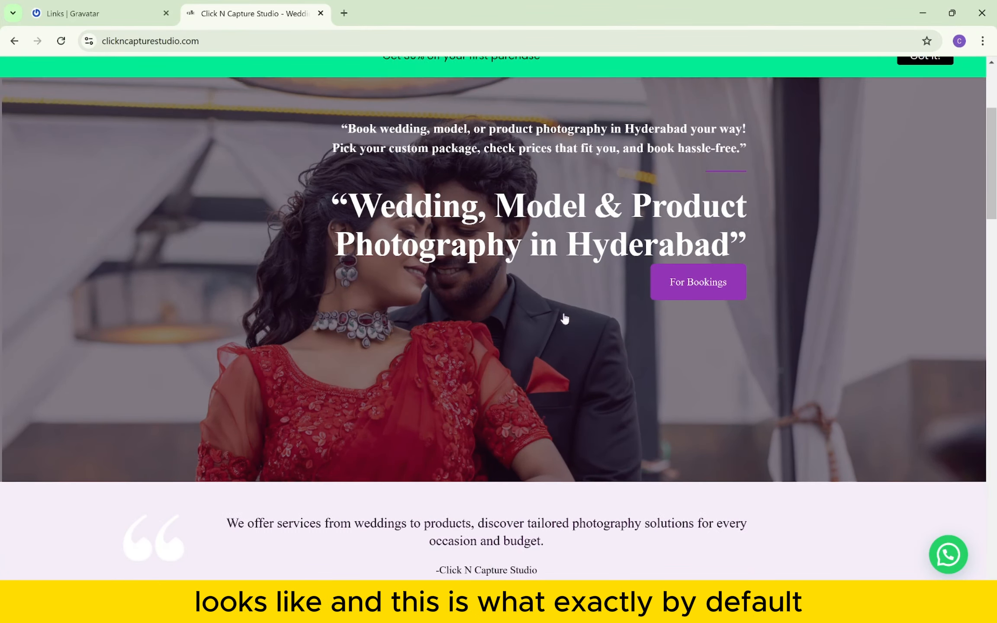
pyautogui.click(58, 5)
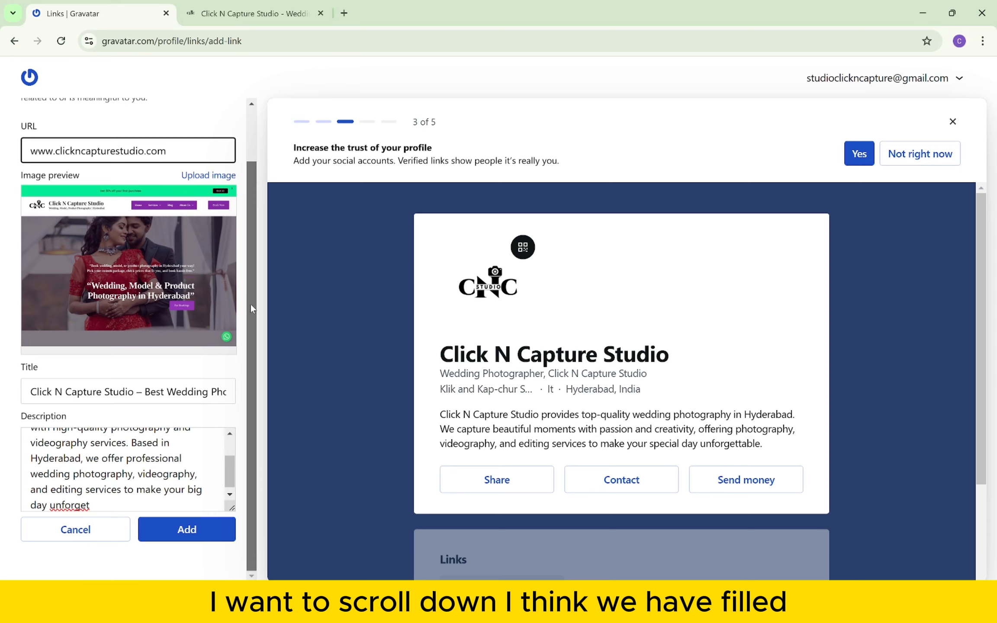
# - Add the completed website link to the profile and return to the profile overview
pyautogui.scroll(-1, 148, 438)
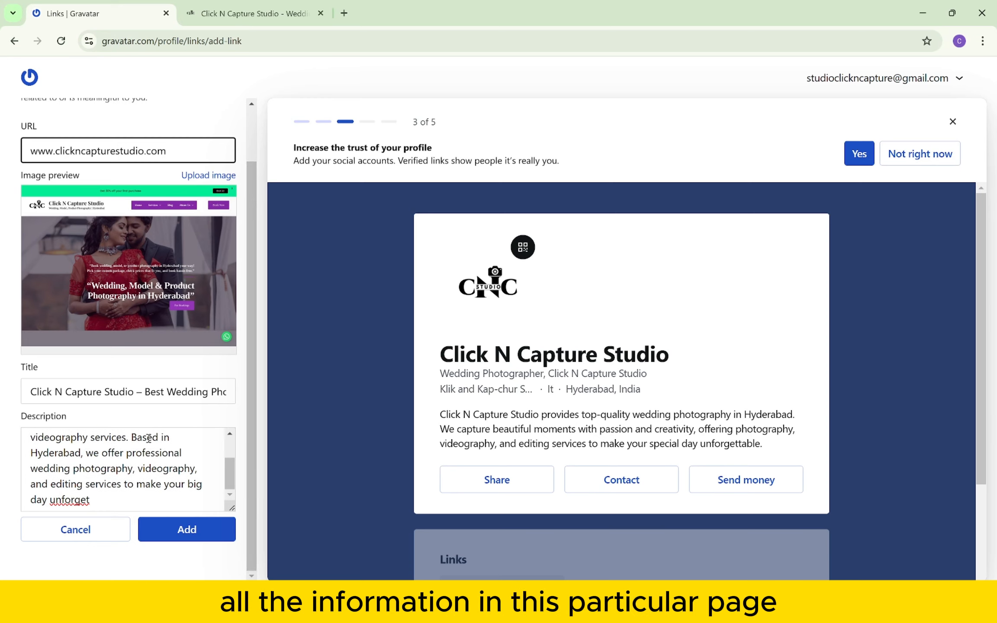
pyautogui.click(206, 523)
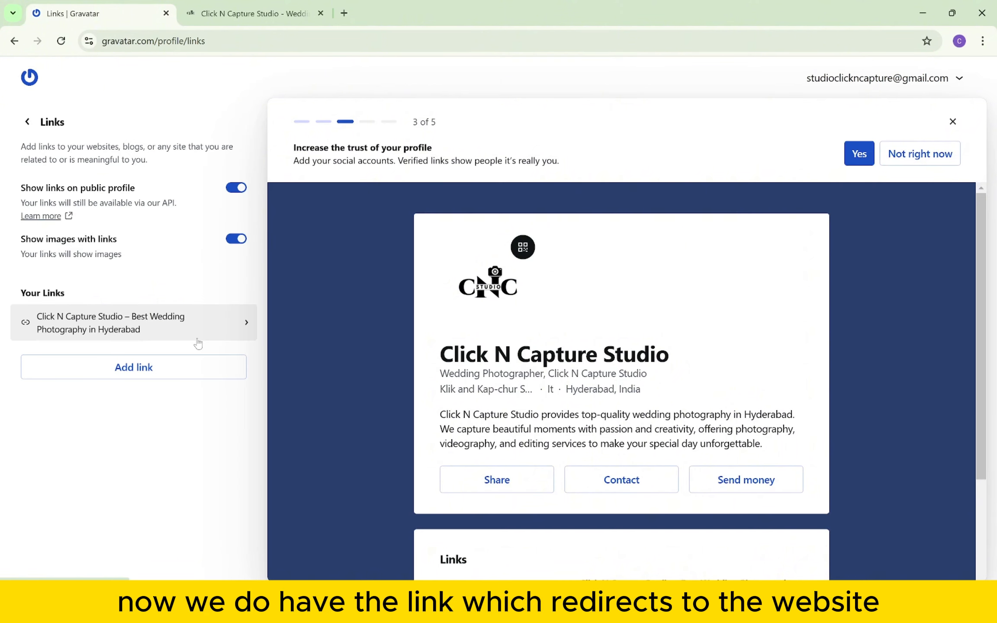
pyautogui.click(27, 121)
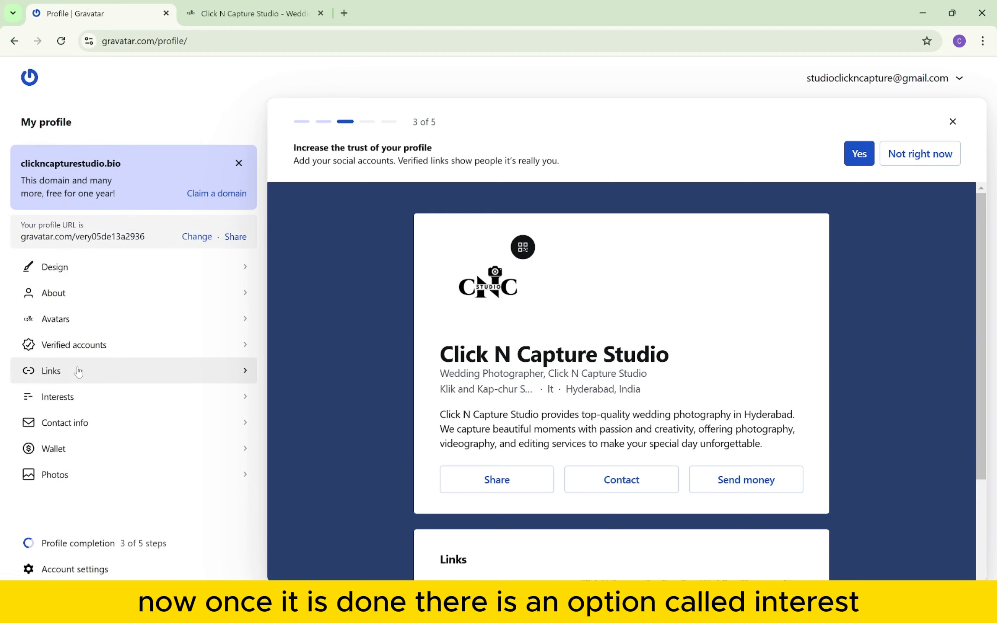
# - Add "Wedding Photography" as a topic in the Interests section, copied from the Notepad keyword list
pyautogui.click(69, 394)
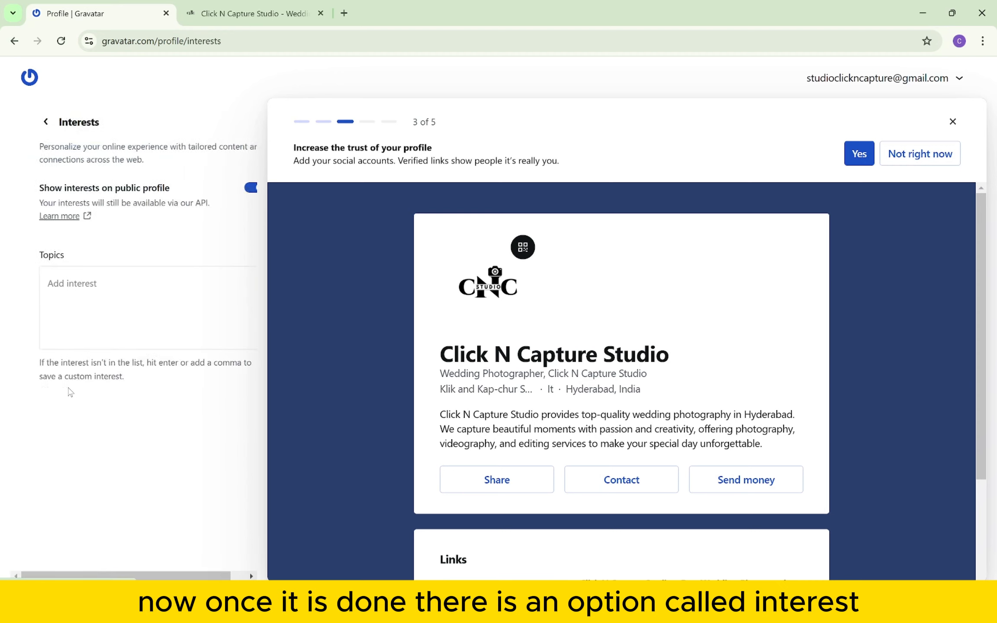
pyautogui.click(84, 293)
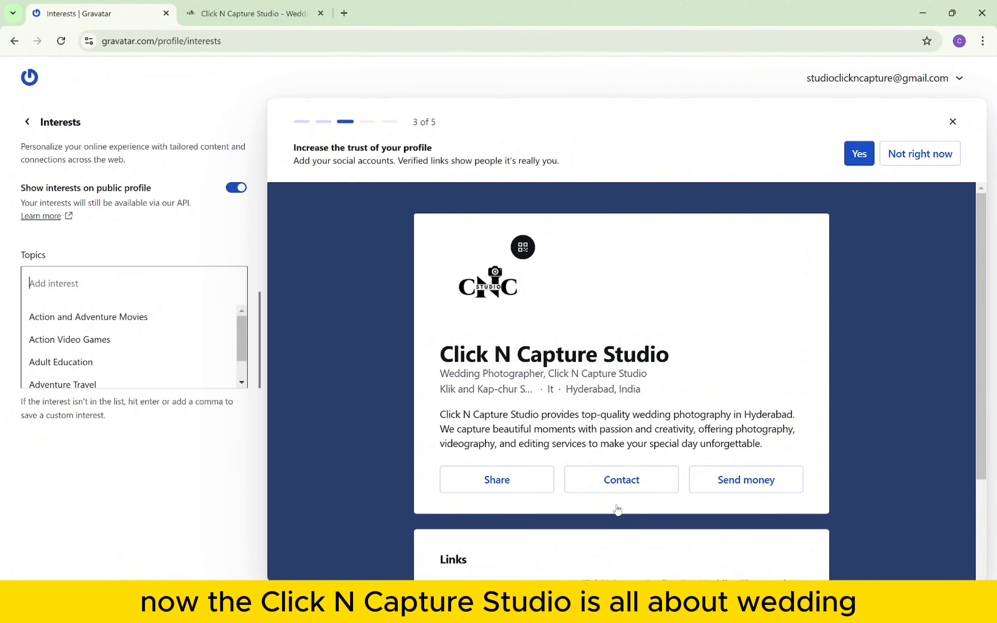
pyautogui.click(645, 607)
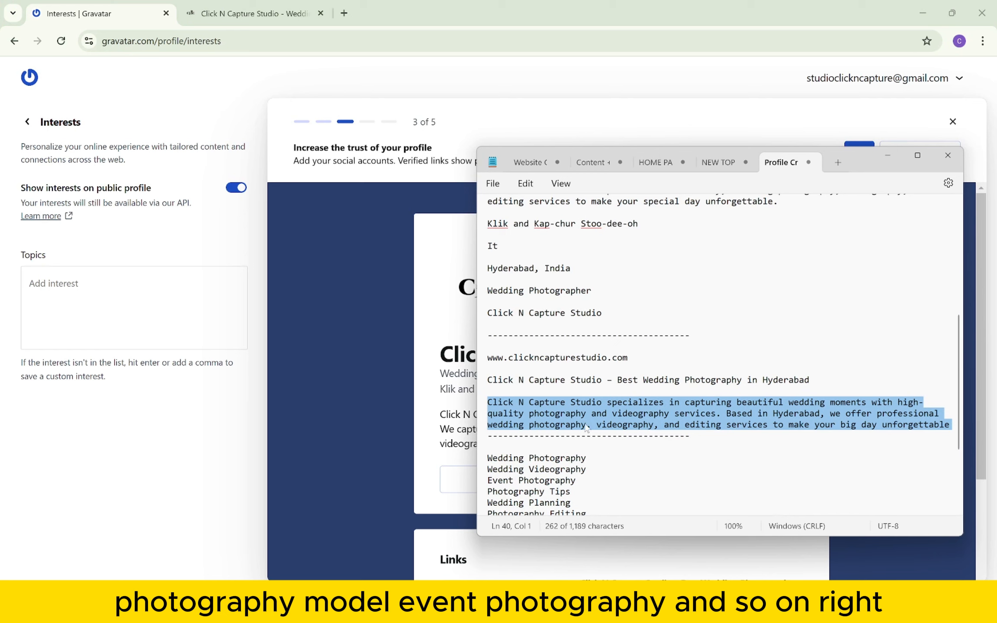
pyautogui.scroll(-3, 588, 426)
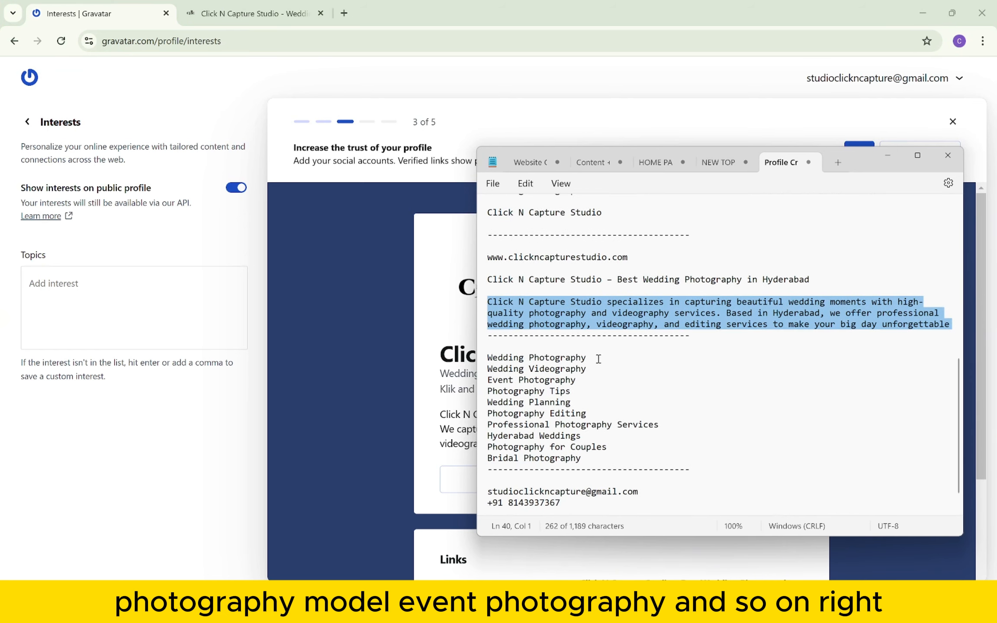
pyautogui.moveTo(596, 358); pyautogui.dragTo(485, 361)
pyautogui.hotkey('ctrl', 'c')
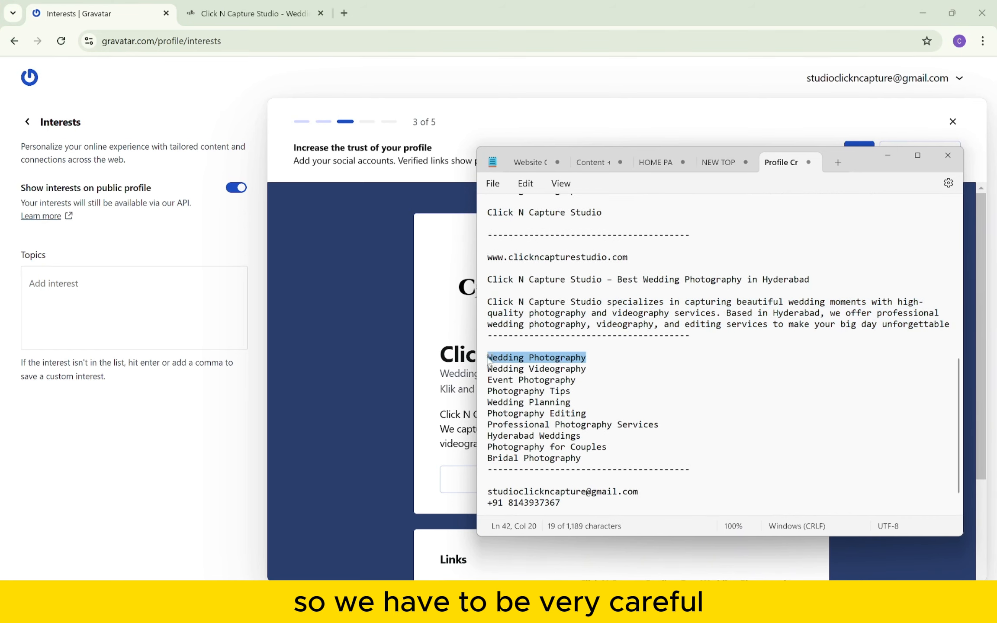
pyautogui.click(181, 288)
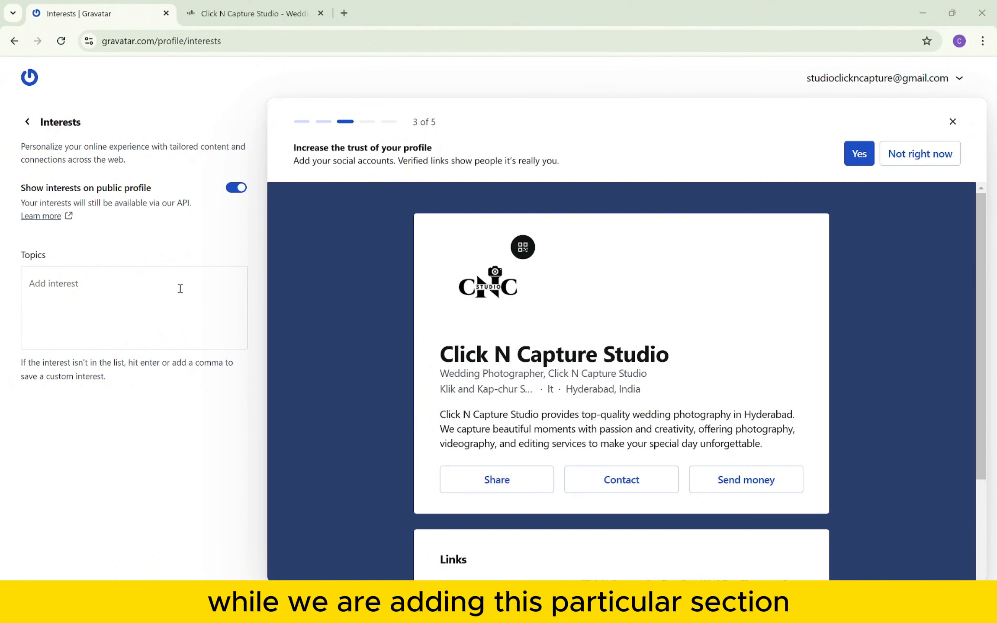
pyautogui.hotkey('ctrl', 'v')
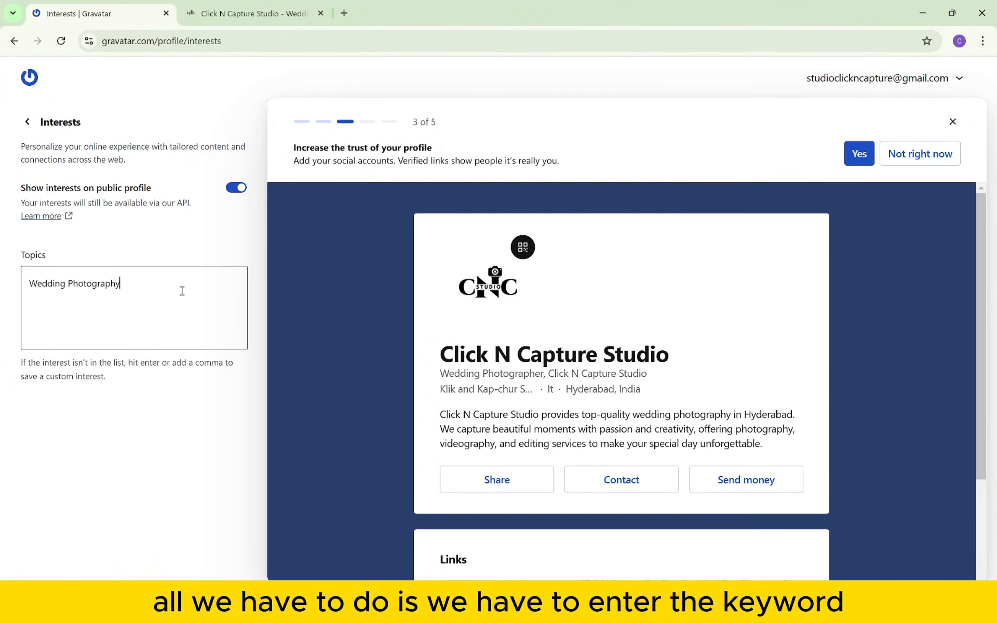
pyautogui.press('Return')
# - Add "Wedding Videography" as a topic in the Interests section, copied from the Notepad keyword list
pyautogui.hotkey('alt', 'Tab')
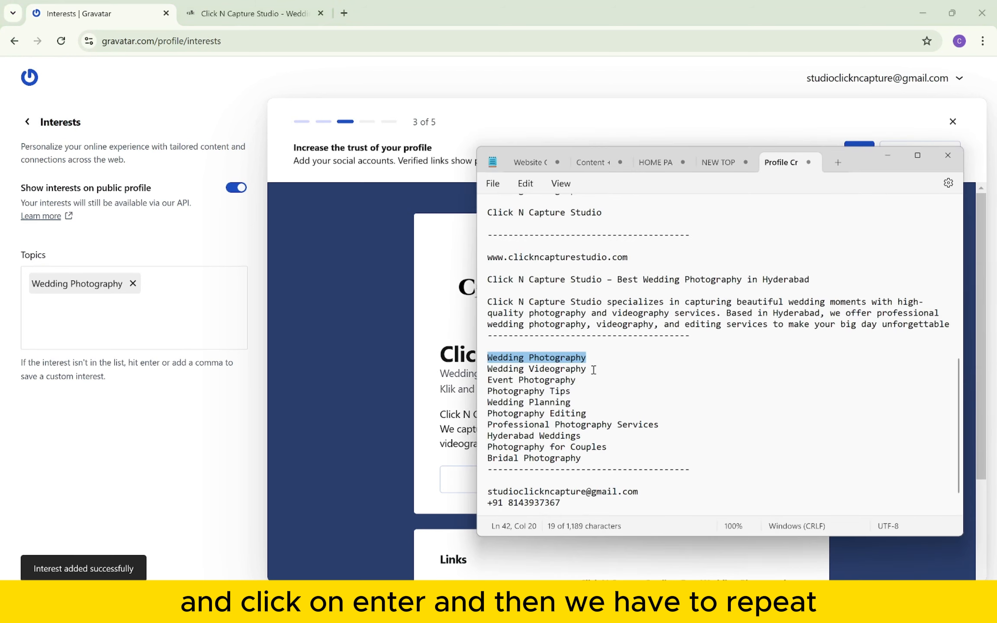
pyautogui.moveTo(591, 370); pyautogui.dragTo(478, 369)
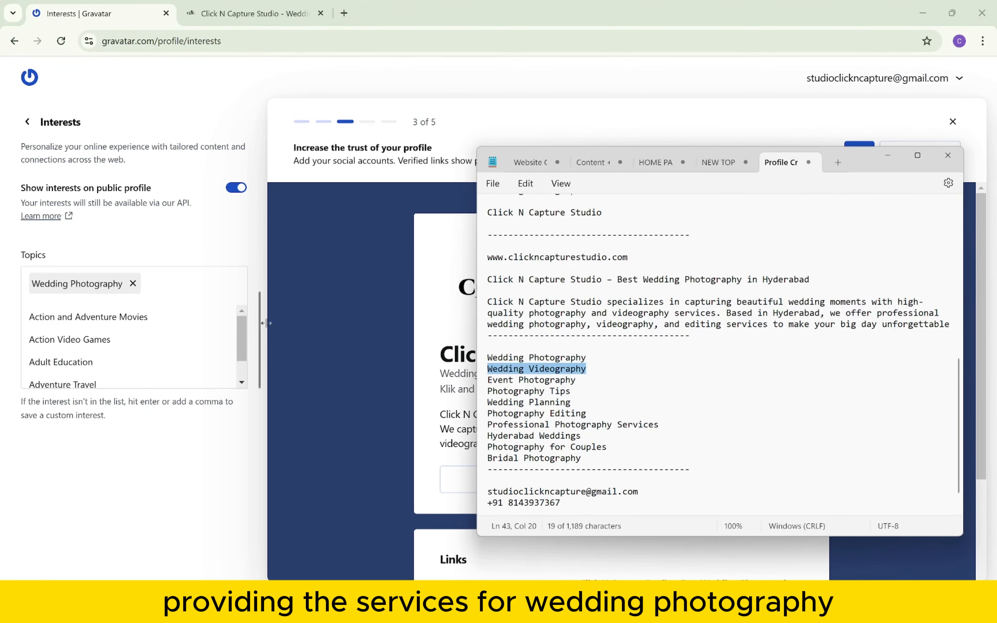
pyautogui.hotkey('ctrl', 'c')
pyautogui.click(174, 278)
pyautogui.hotkey('ctrl', 'v')
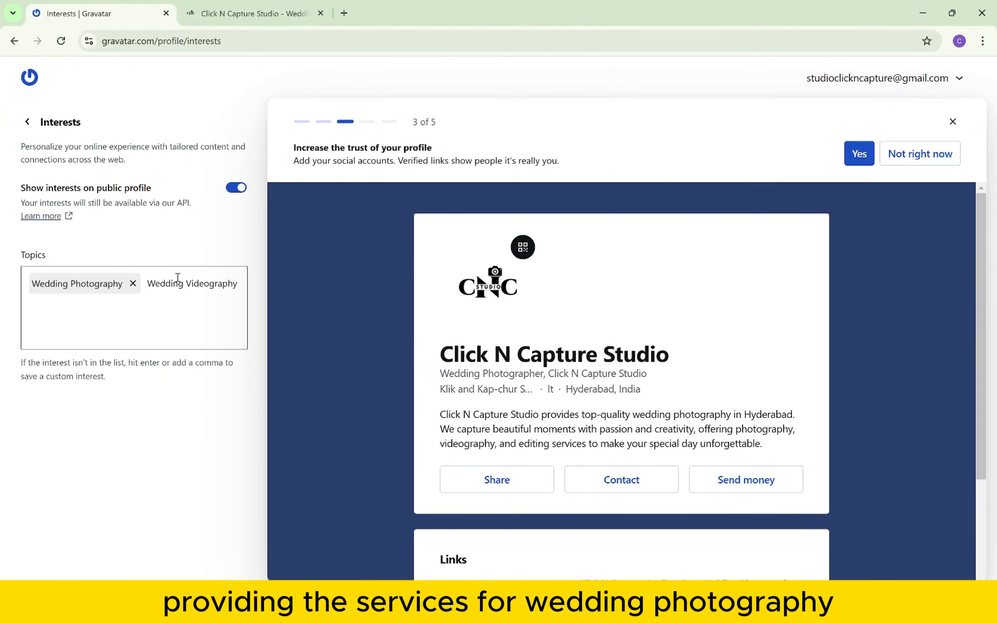
pyautogui.press('Return')
# - Add "Event Photography" from the Notepad keyword list as another interest topic
pyautogui.hotkey('alt', 'Tab')
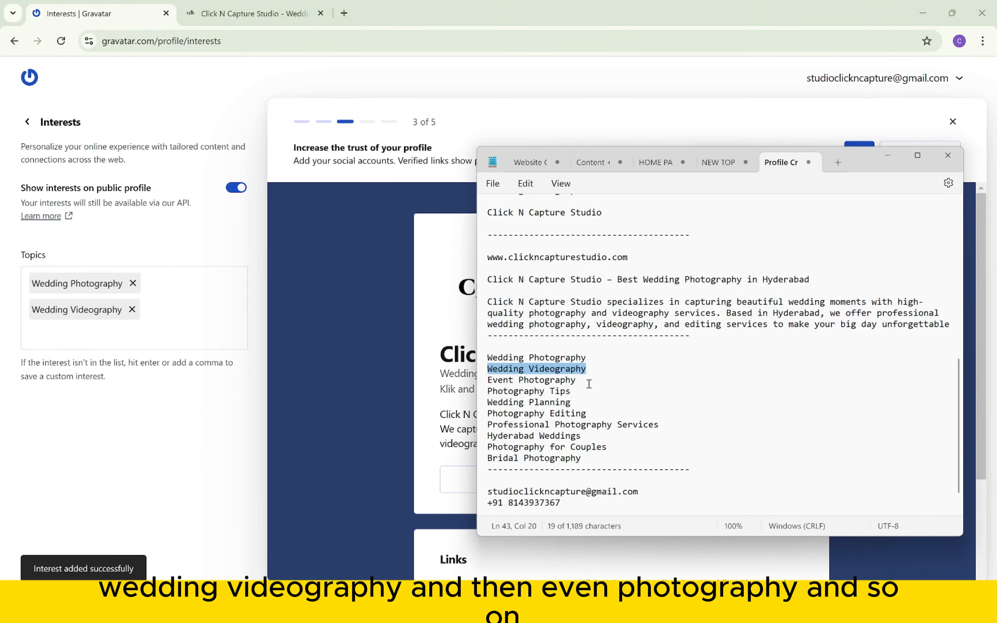
pyautogui.moveTo(587, 381); pyautogui.dragTo(488, 382)
pyautogui.hotkey('ctrl', 'c')
pyautogui.hotkey('alt', 'Tab')
pyautogui.click(215, 328)
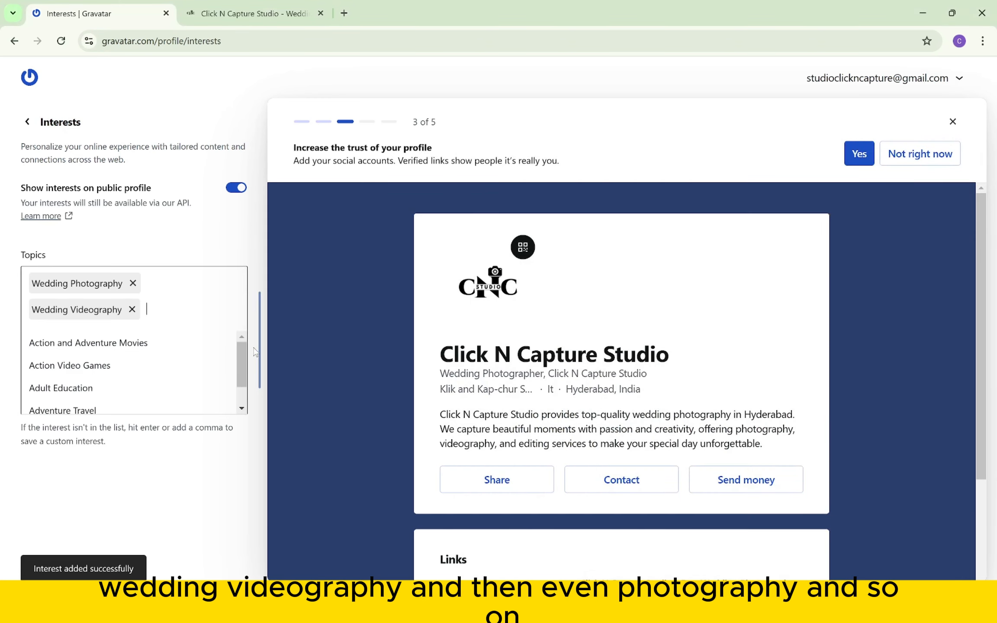
pyautogui.hotkey('ctrl', 'v')
pyautogui.press('Return')
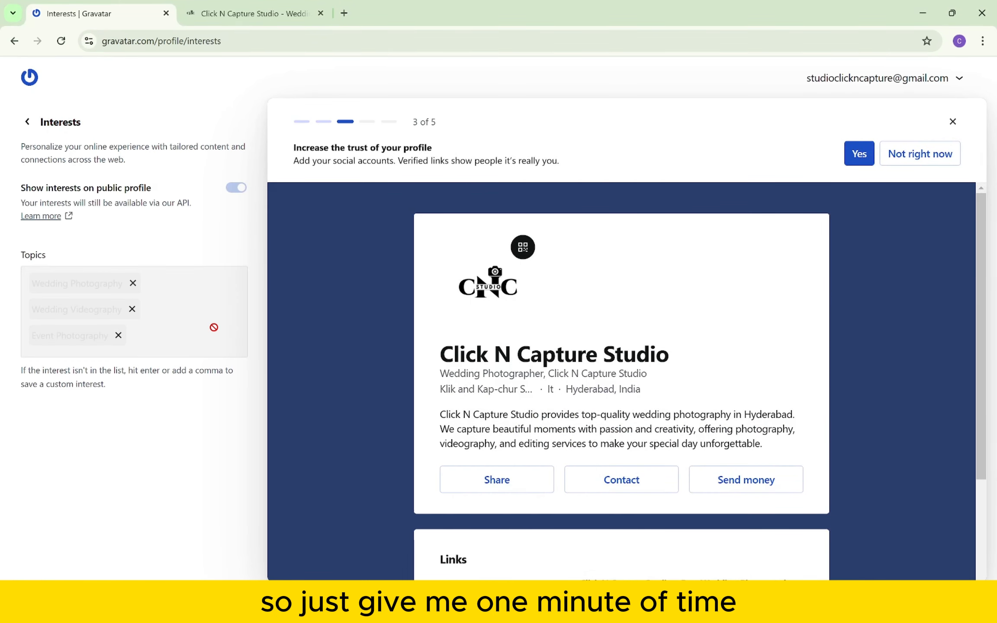
# - Add the remaining Notepad keywords, from "Photography Tips" through "Bridal Photography", as interest topics and return to the profile overview
pyautogui.hotkey('alt', 'Tab')
pyautogui.scroll(-1, 600, 385)
pyautogui.moveTo(576, 365); pyautogui.dragTo(473, 368)
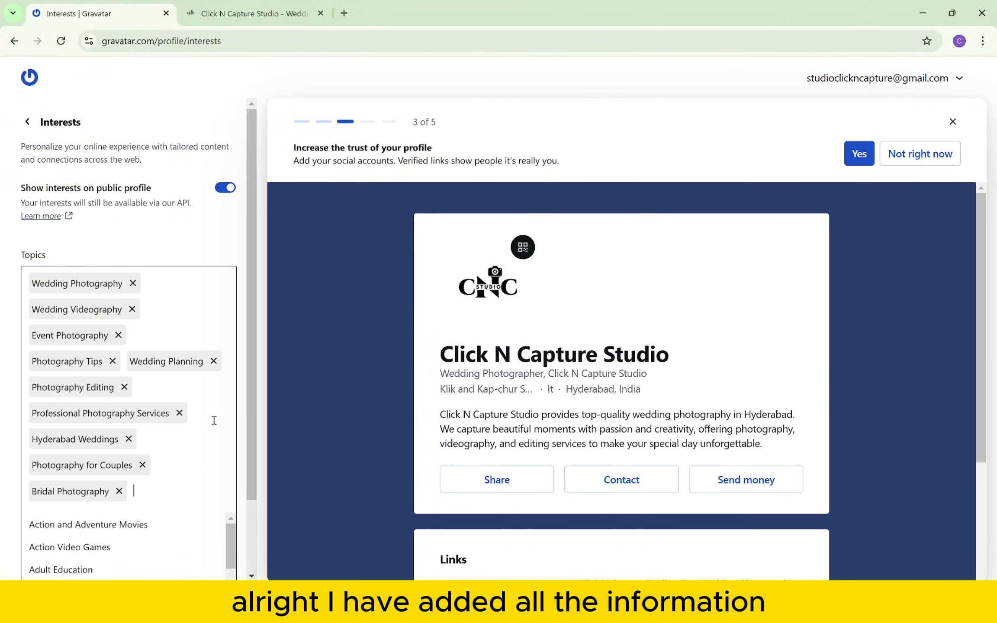
pyautogui.scroll(-2, 214, 420)
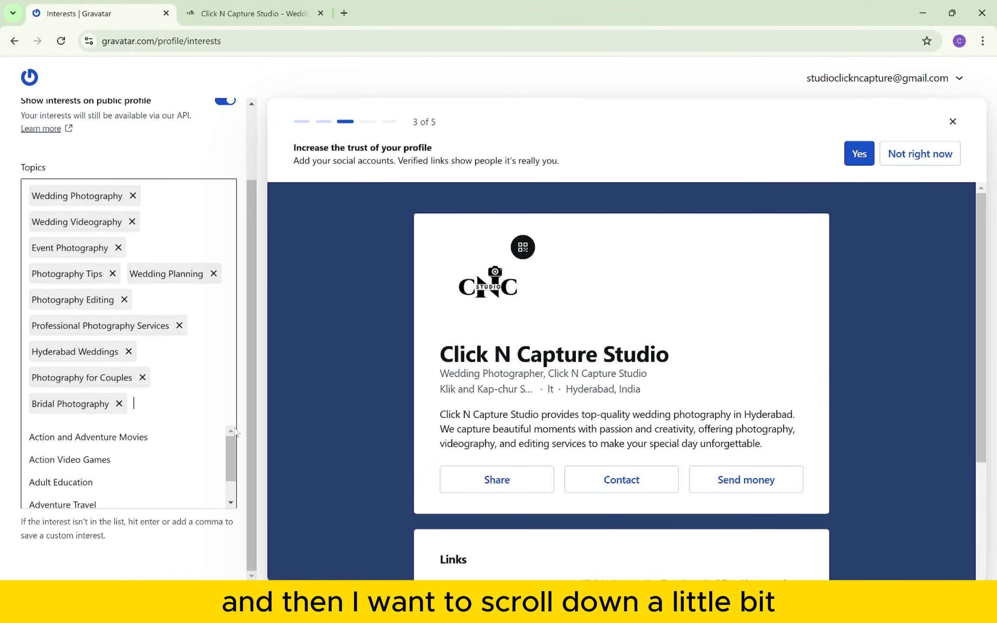
pyautogui.scroll(-1, 231, 450)
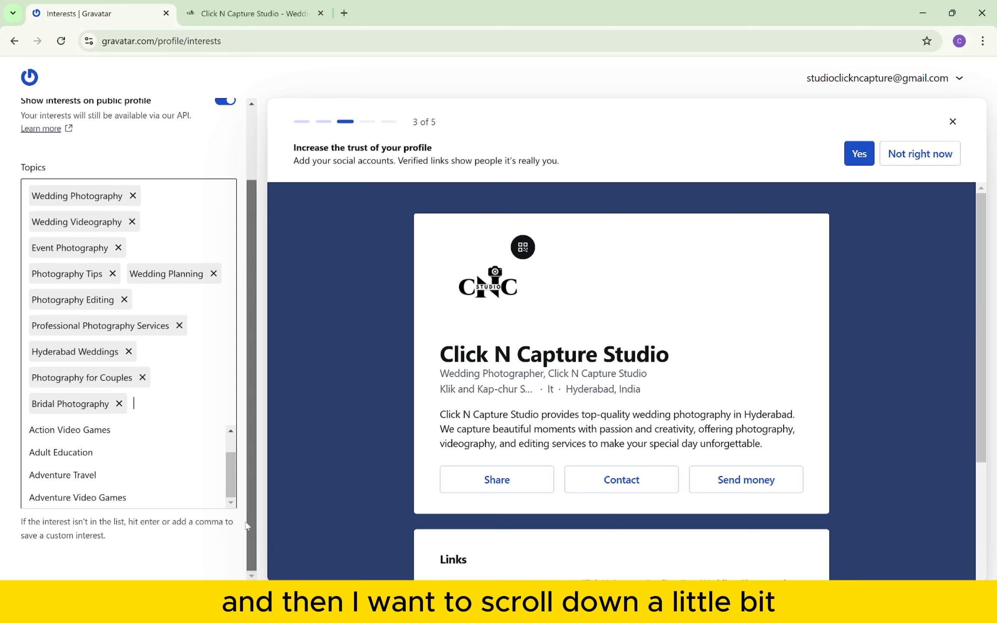
pyautogui.click(196, 559)
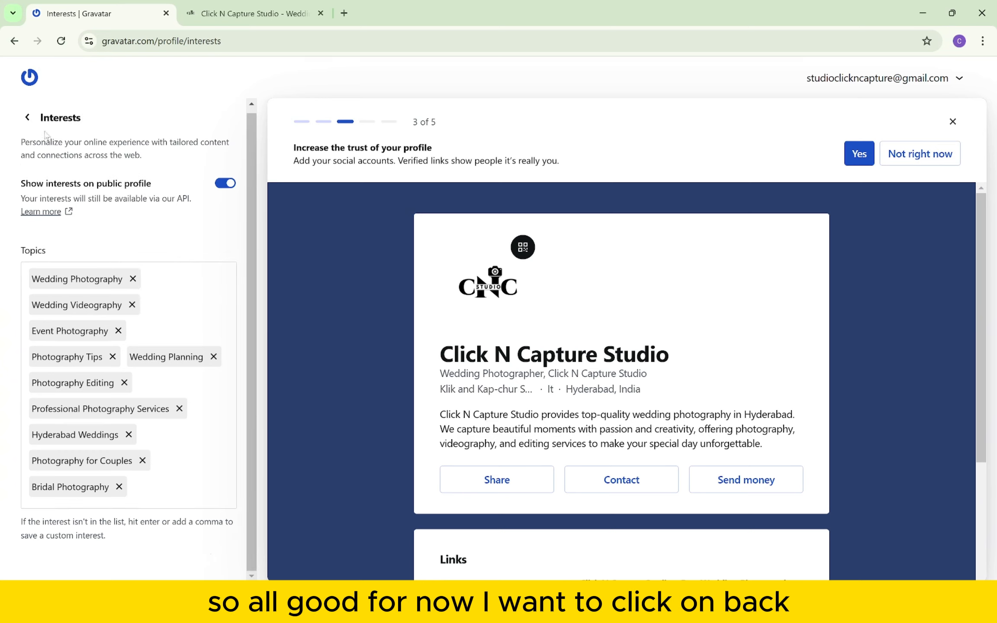
pyautogui.click(28, 117)
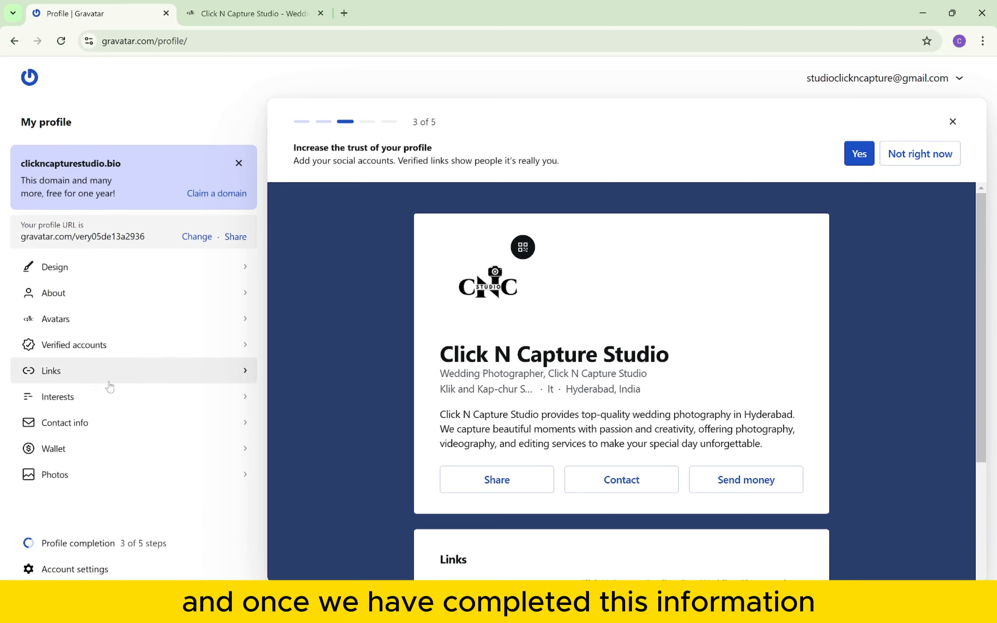
# - Add the studio's email address from Notepad to the profile's contact info
pyautogui.click(126, 420)
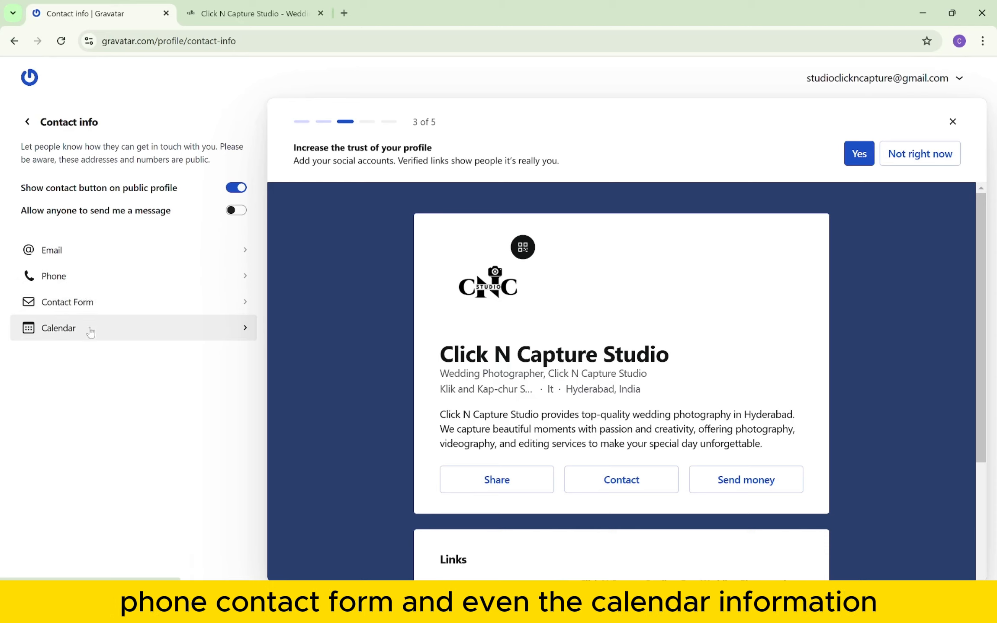
pyautogui.click(91, 252)
pyautogui.hotkey('alt', 'Tab')
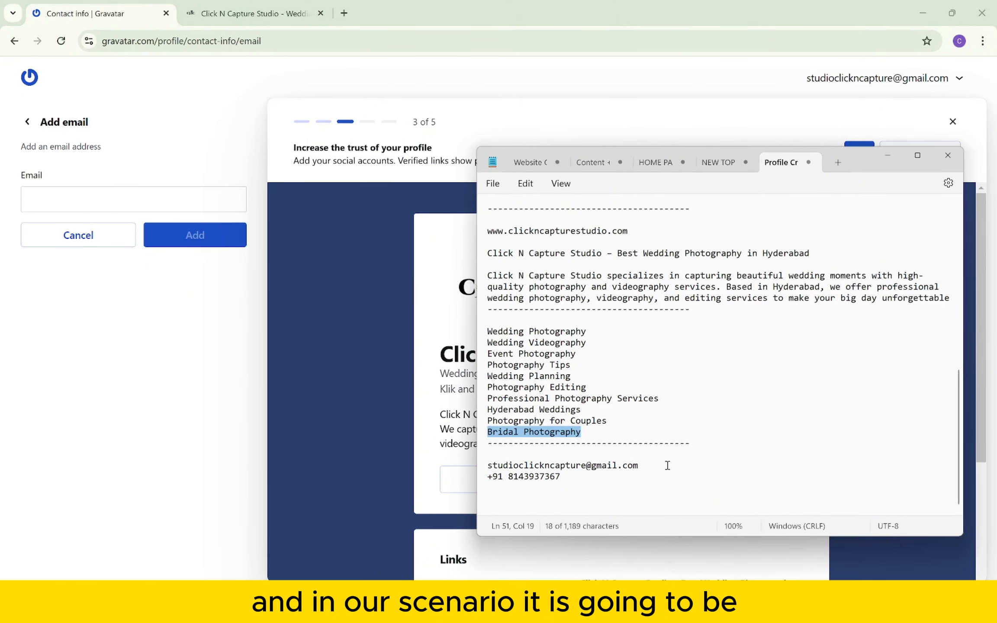
pyautogui.moveTo(667, 465); pyautogui.dragTo(484, 465)
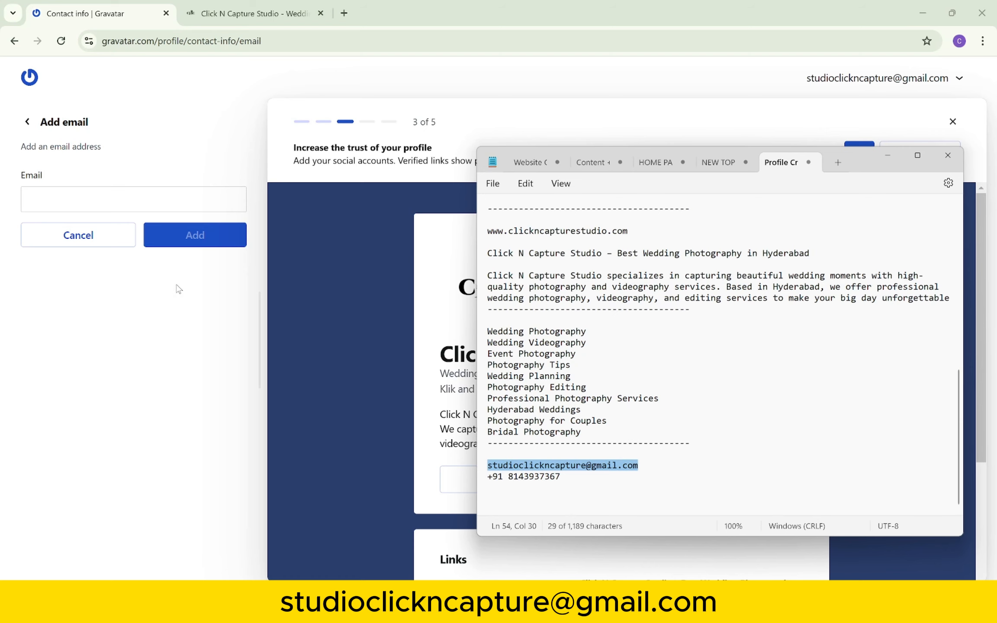
pyautogui.click(121, 207)
pyautogui.hotkey('ctrl', 'v')
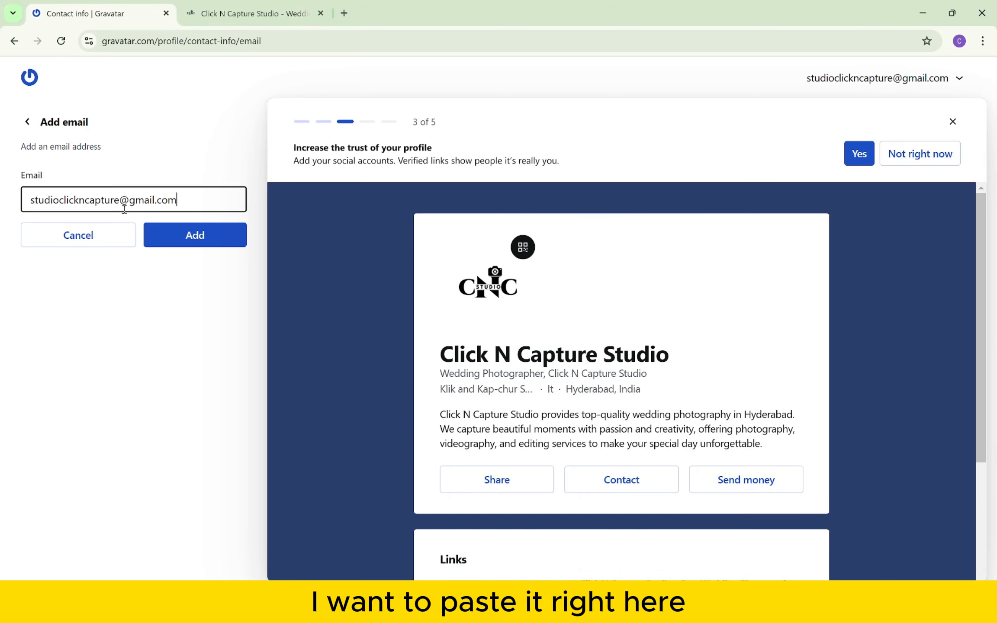
pyautogui.click(198, 242)
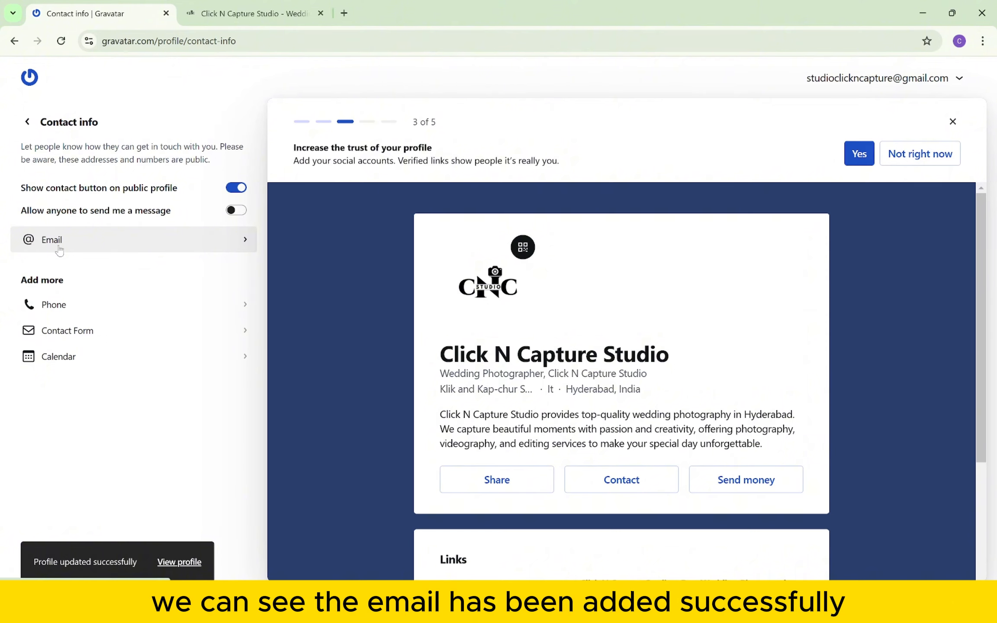
# - Enter the studio's phone number from Notepad, including the country code, as the work phone and try to add it
pyautogui.click(94, 304)
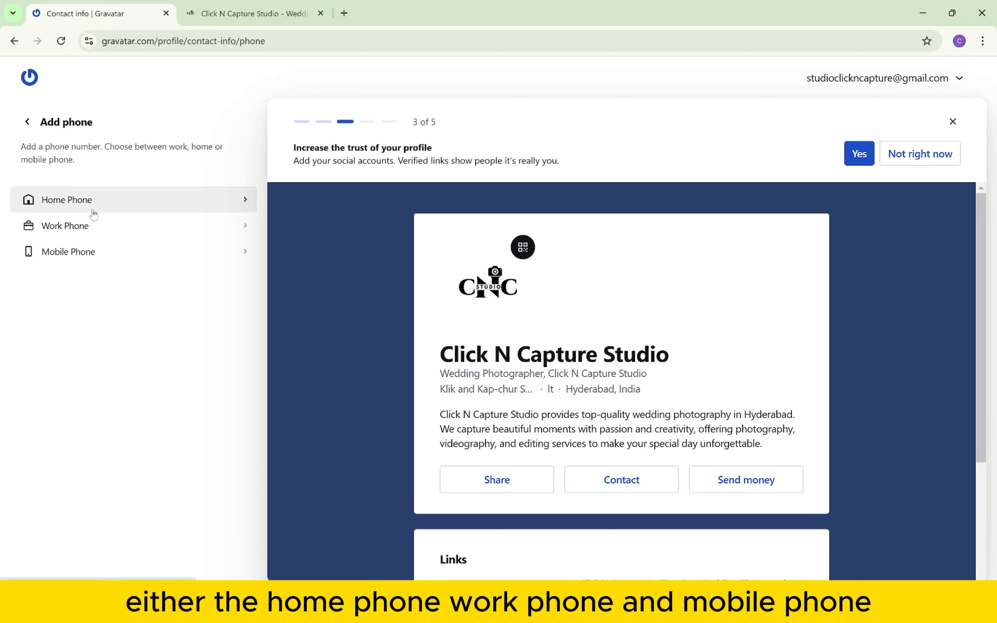
pyautogui.click(108, 235)
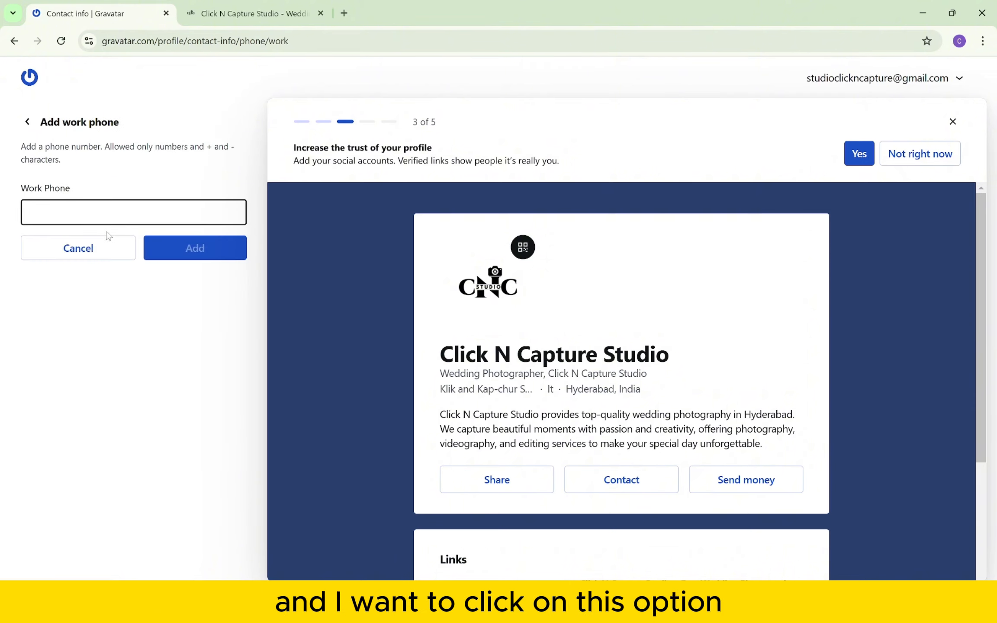
pyautogui.hotkey('alt', 'Tab')
pyautogui.tripleClick(493, 476)
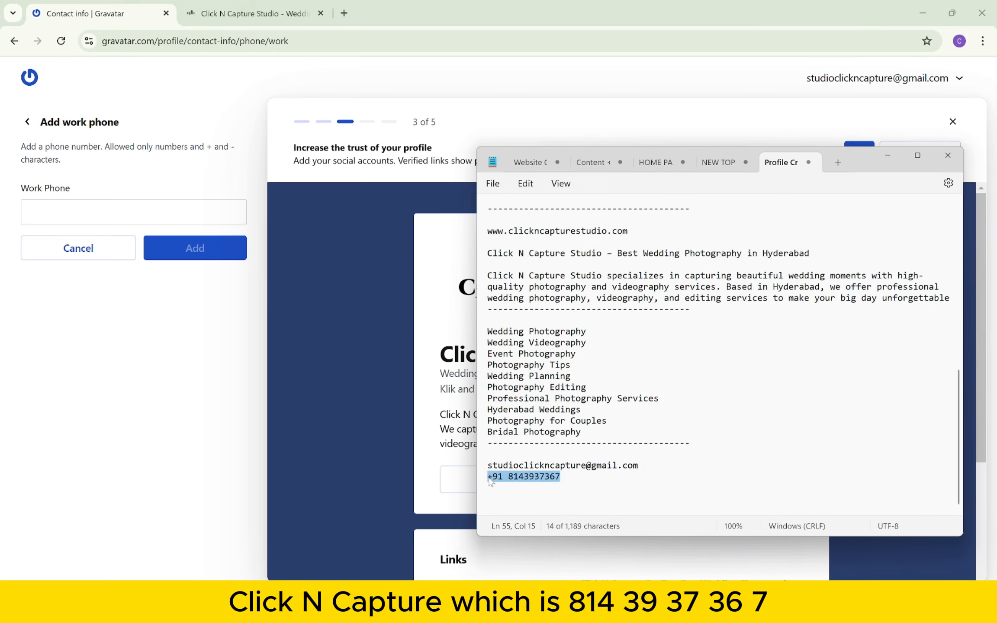
pyautogui.click(132, 214)
pyautogui.hotkey('ctrl', 'v')
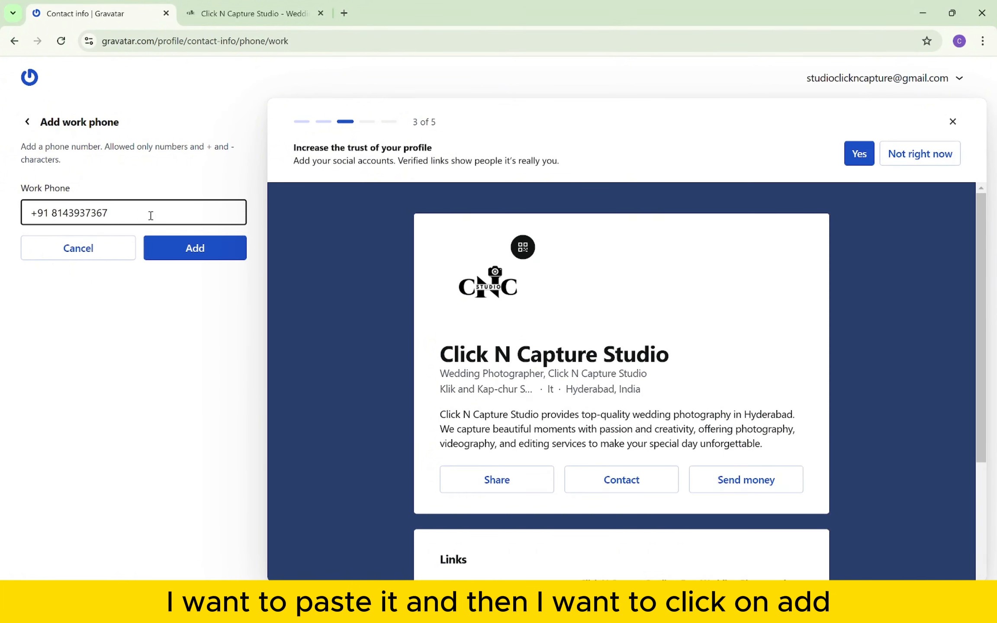
pyautogui.click(201, 247)
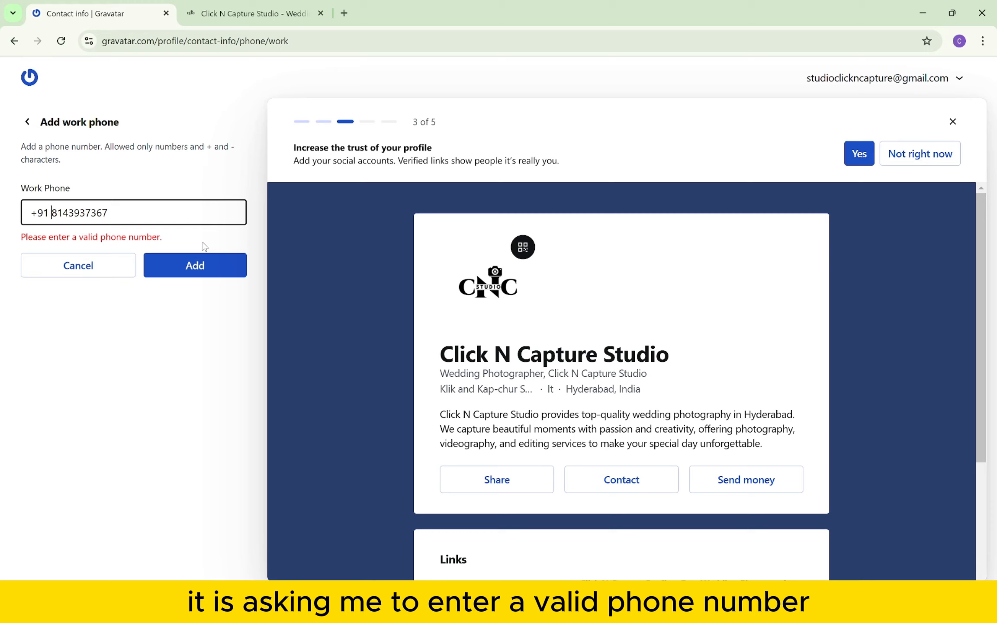
# - Remove the country code from the work phone number, add the number, and return to the contact info section
pyautogui.press('Left')
pyautogui.press('Left')
pyautogui.press('Left')
pyautogui.hotkey('shift', 'Right')
pyautogui.hotkey('shift', 'Right')
pyautogui.hotkey('shift', 'Right')
pyautogui.hotkey('shift', 'Right')
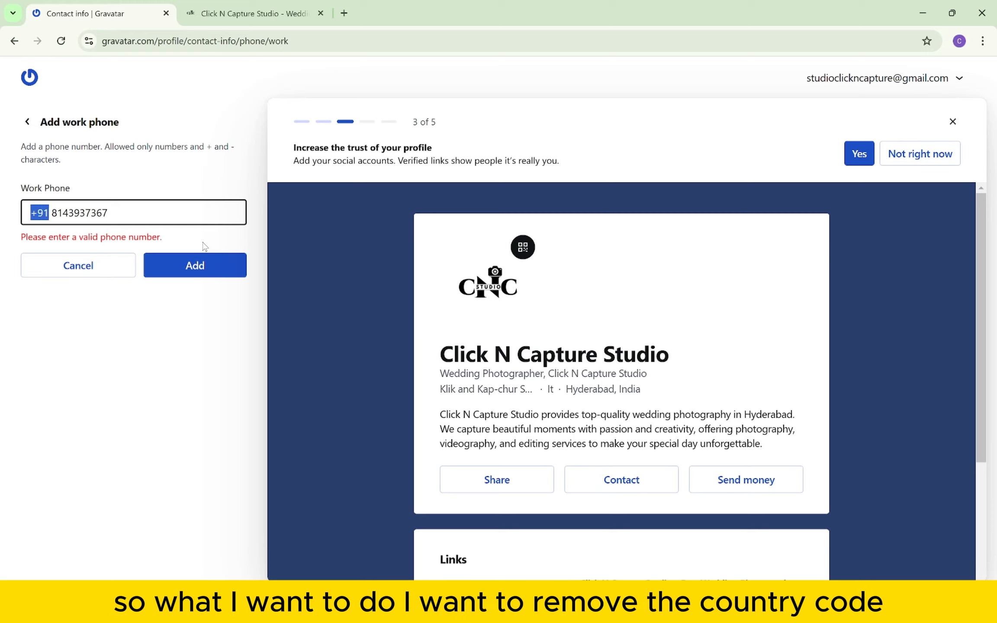
pyautogui.press('BackSpace')
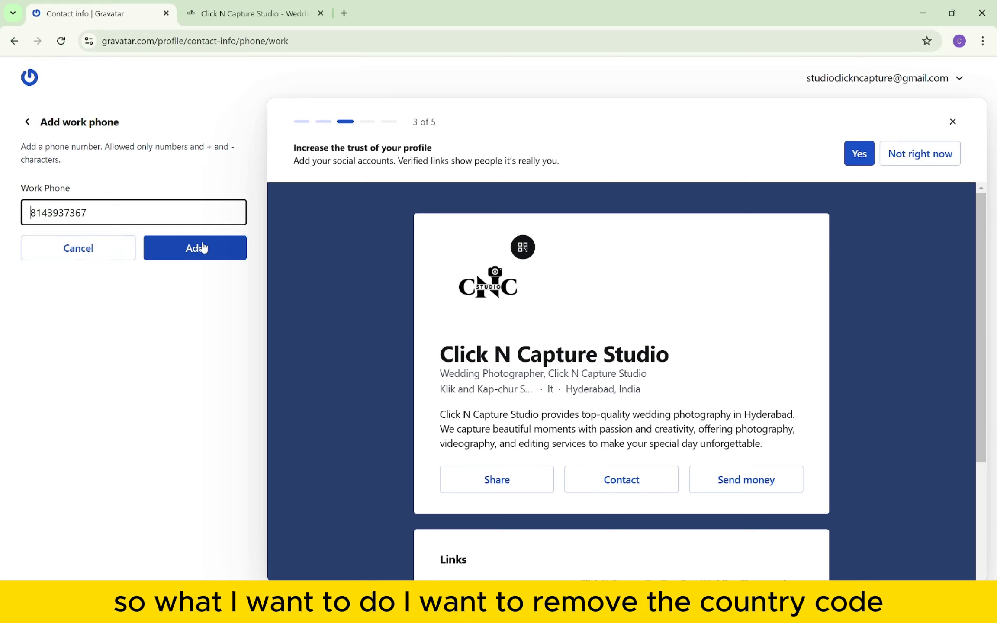
pyautogui.click(204, 247)
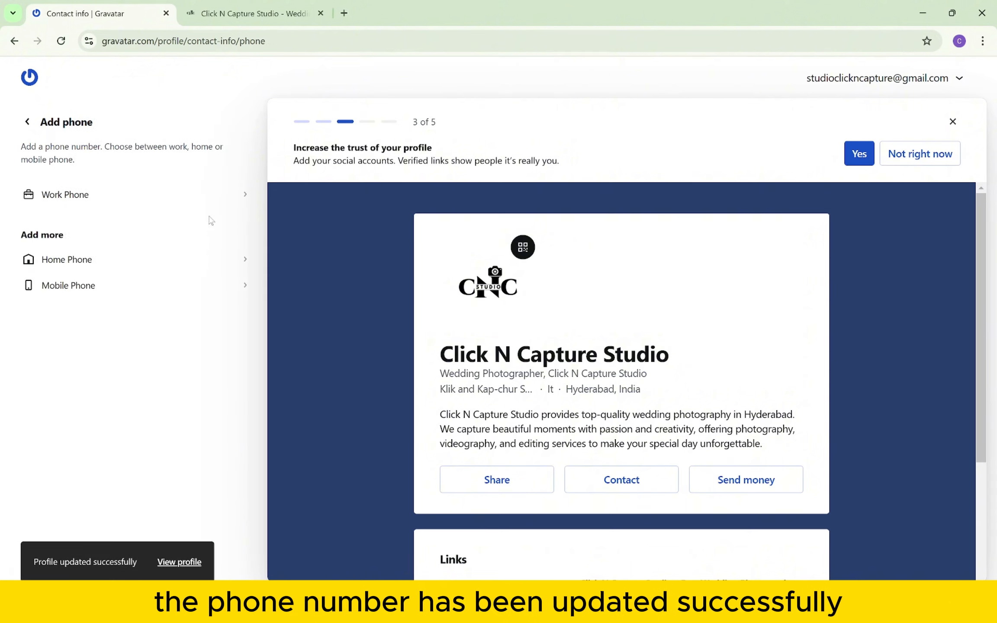
pyautogui.click(27, 124)
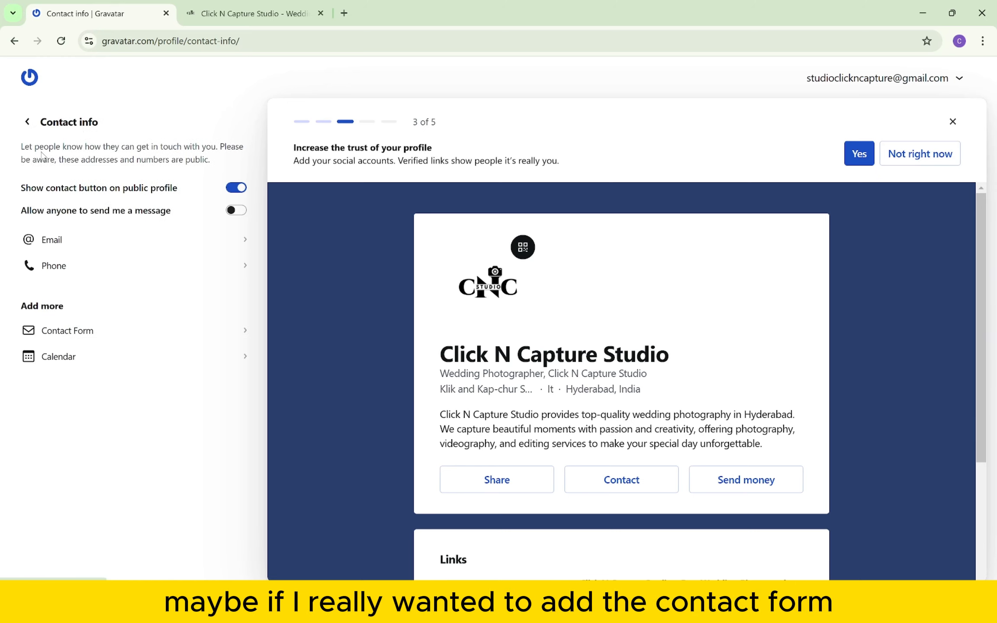
# - Start a contact form entry and copy the URL of the booking contact page from the Click N Capture Studio website
pyautogui.click(91, 330)
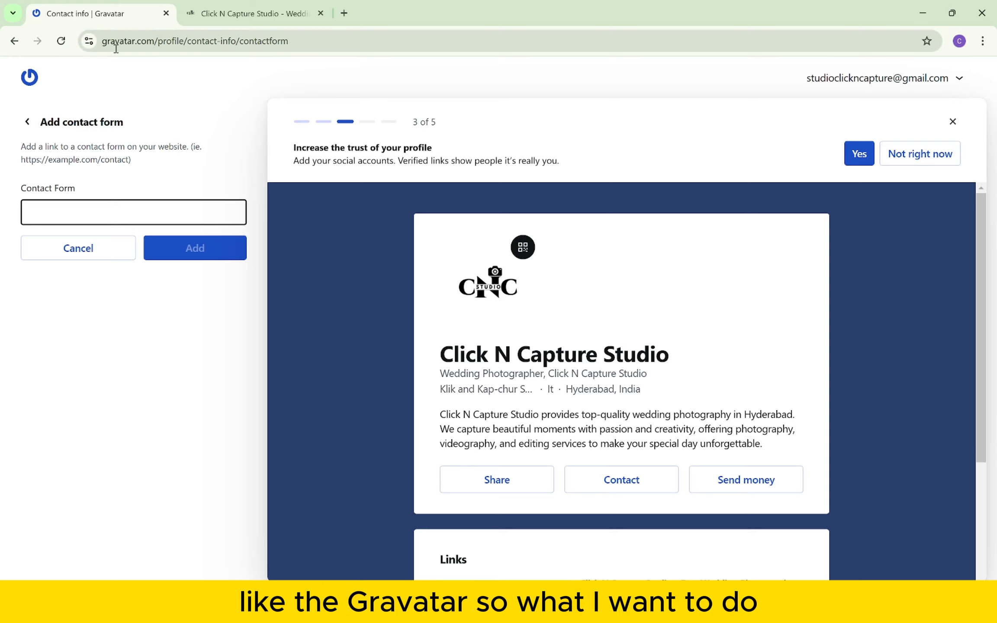
pyautogui.click(251, 13)
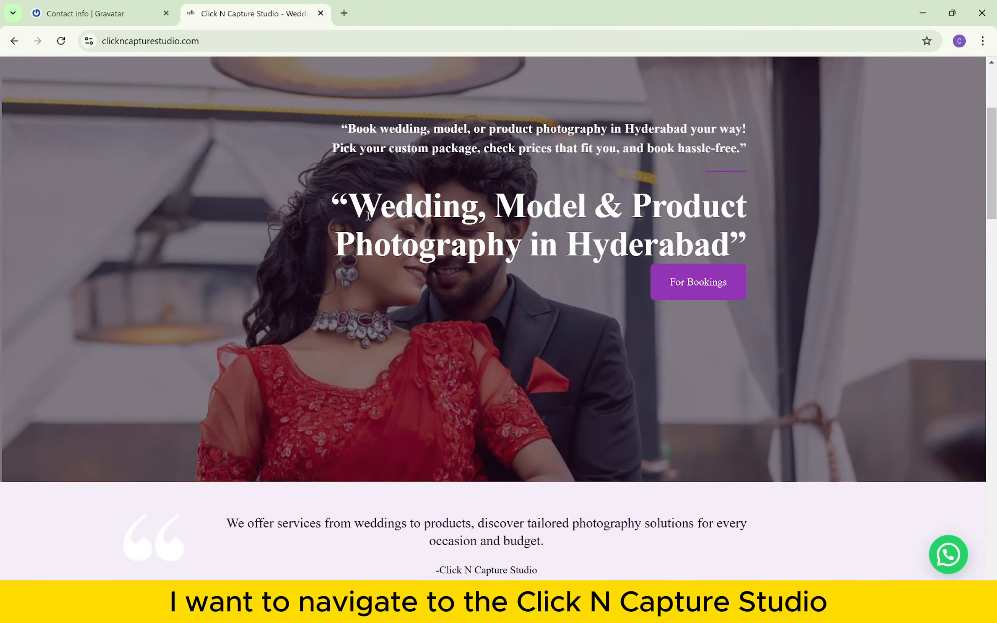
pyautogui.scroll(4, 368, 215)
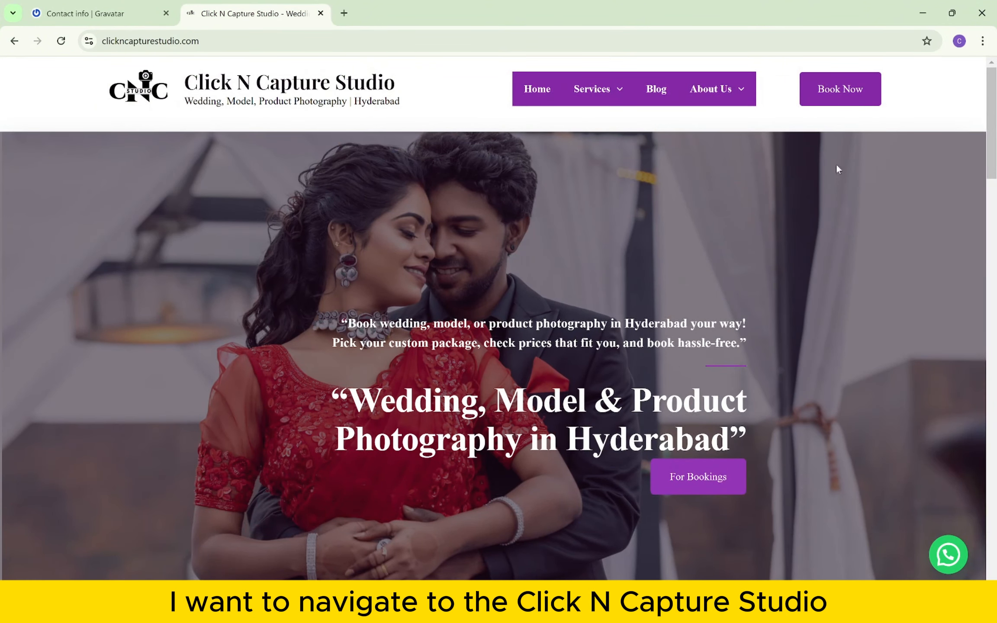
pyautogui.click(841, 109)
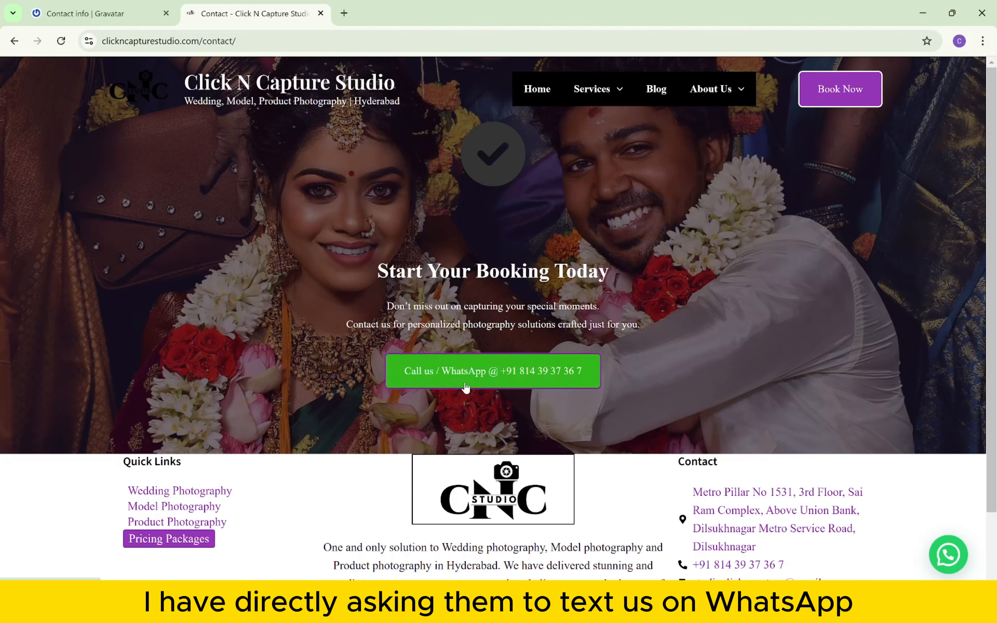
pyautogui.click(362, 51)
pyautogui.hotkey('ctrl', 'c')
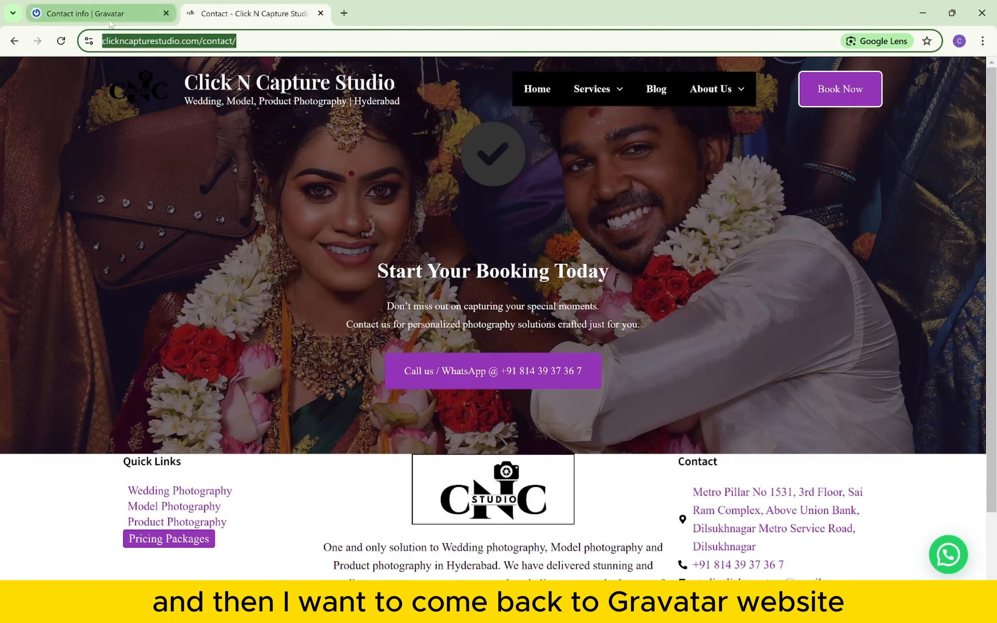
pyautogui.click(110, 19)
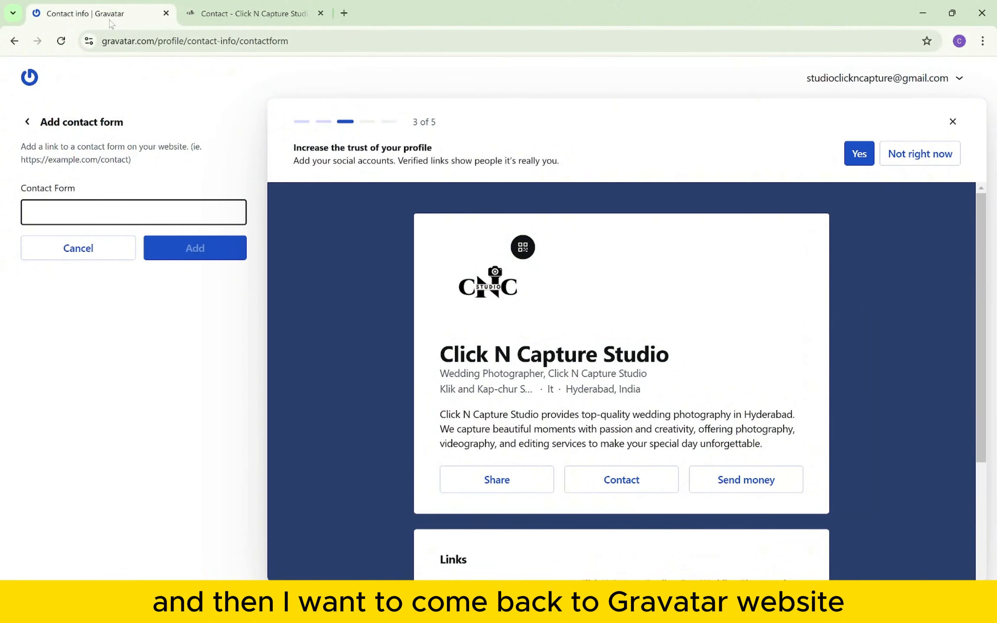
pyautogui.hotkey('ctrl', 'v')
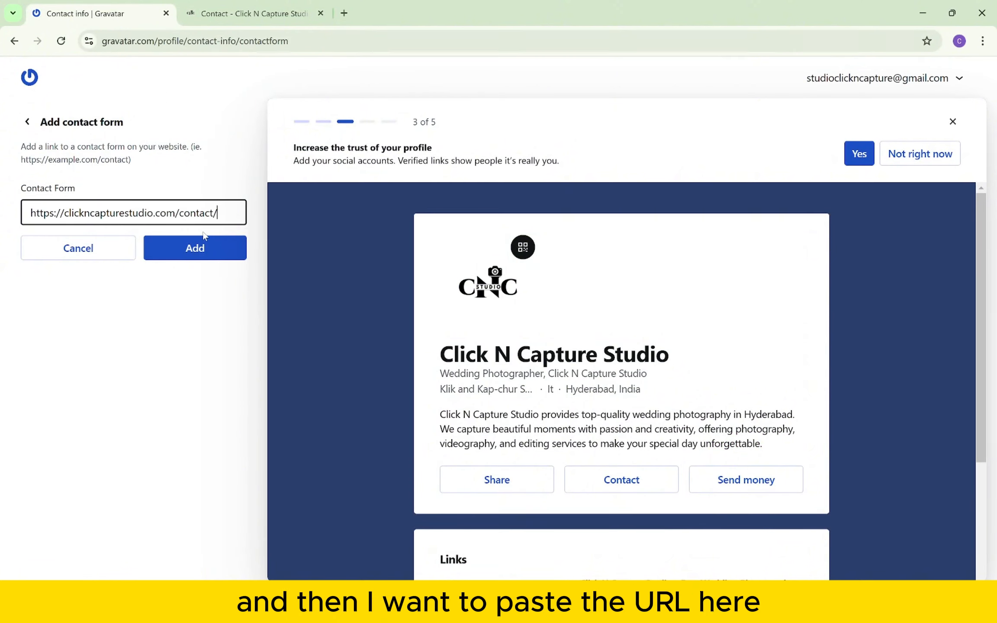
pyautogui.click(197, 247)
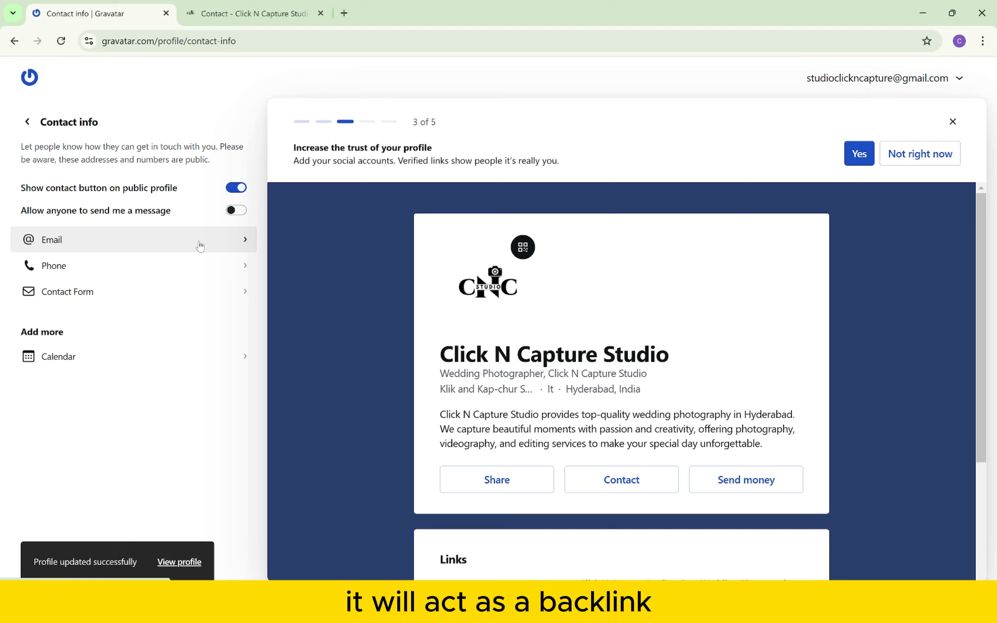
# - Leave the contact info section, look through the wallet's payment options, and return to the profile overview
pyautogui.click(31, 123)
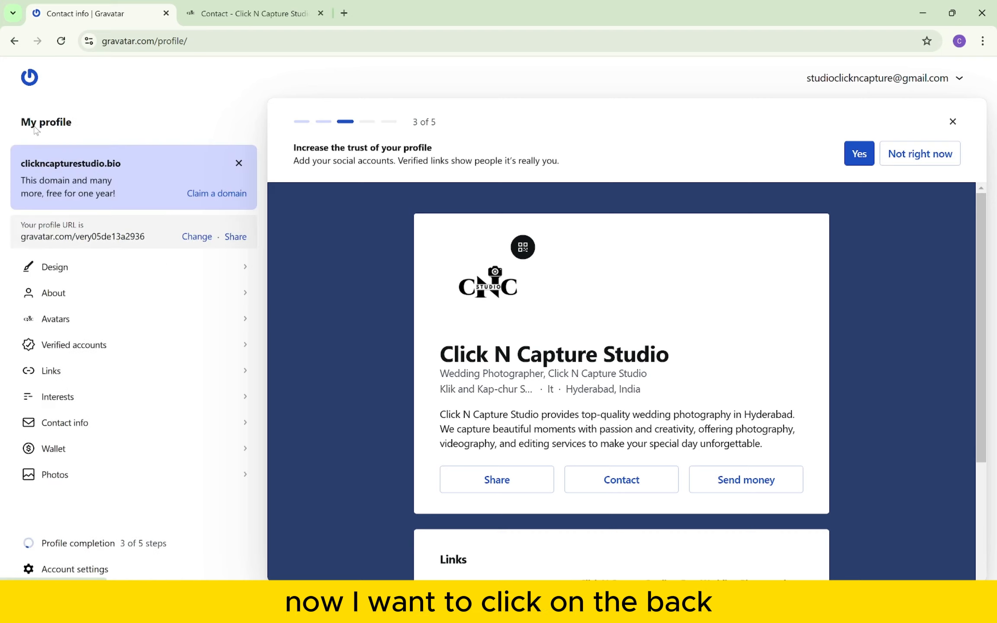
pyautogui.click(76, 444)
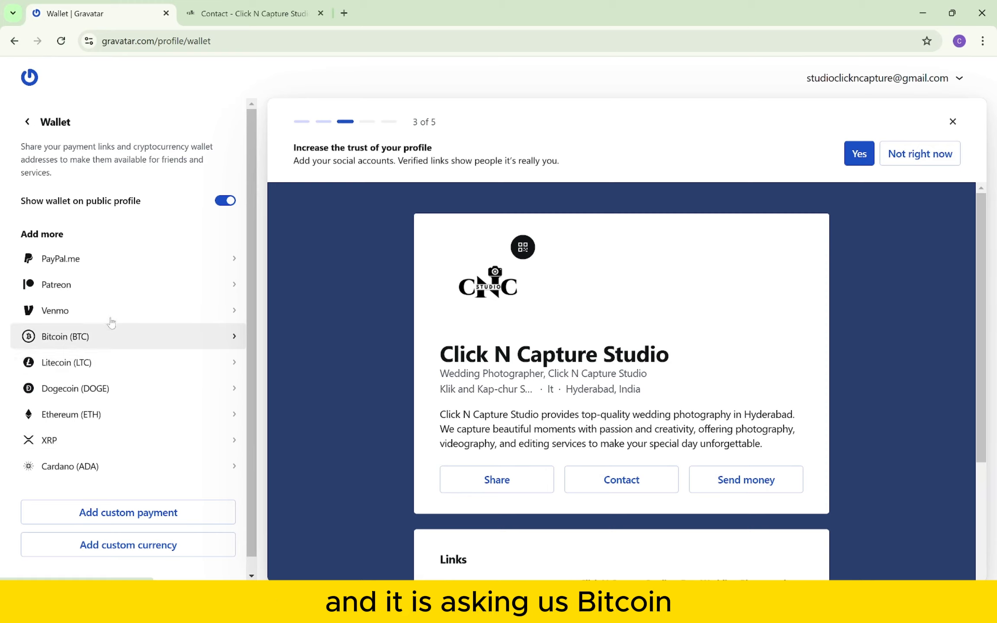
pyautogui.click(27, 122)
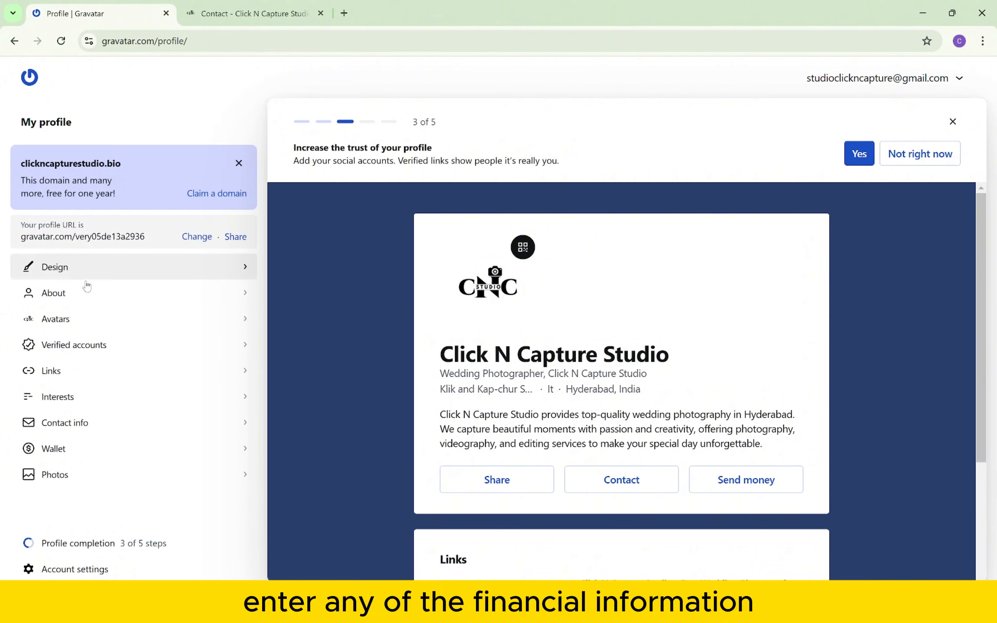
# - Try to upload the wedding image 608A3913 to the profile's photos section
pyautogui.click(75, 477)
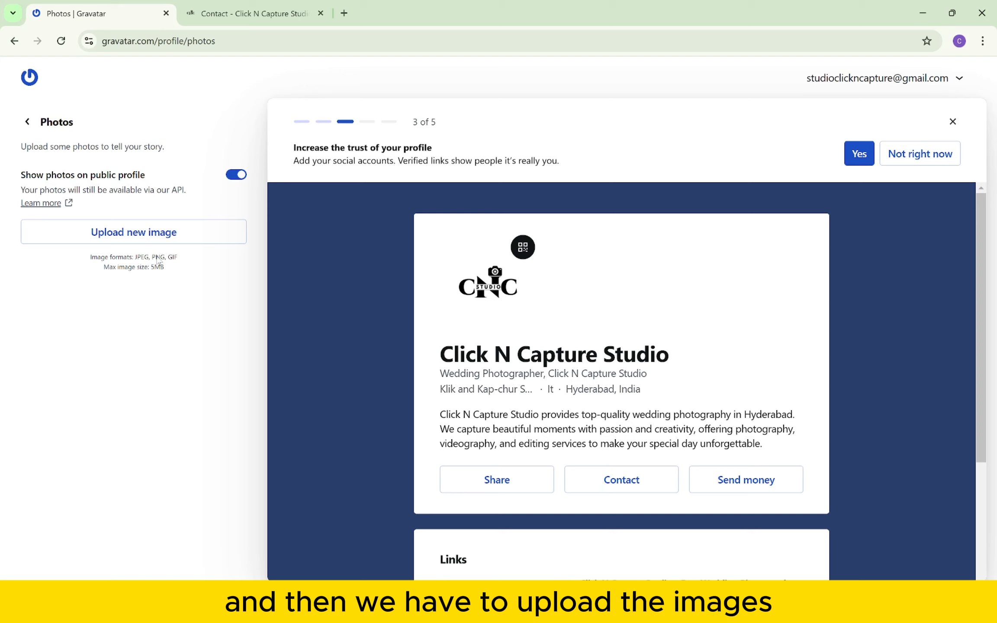
pyautogui.click(159, 241)
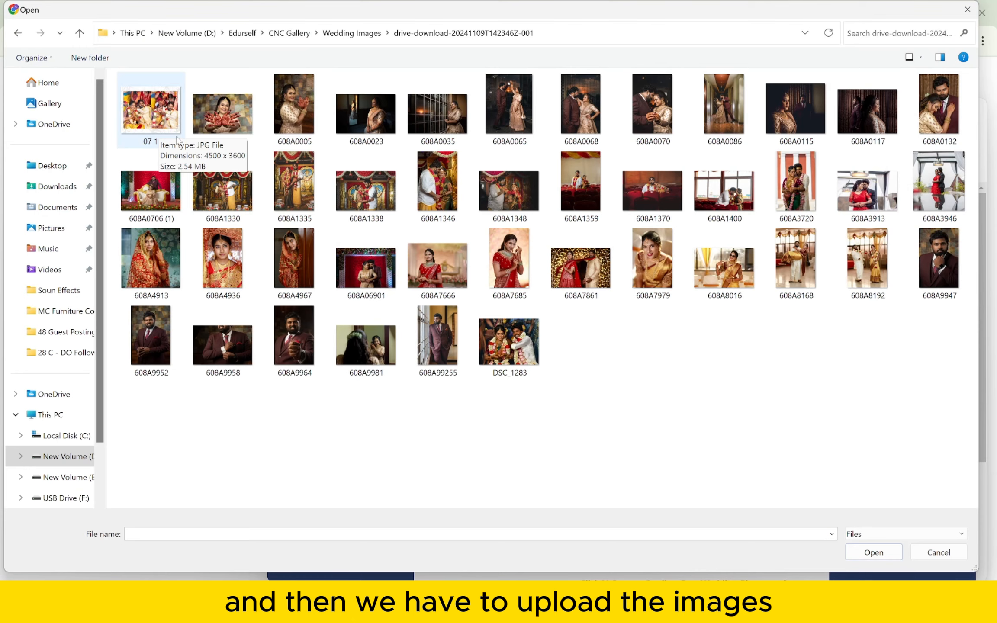
pyautogui.click(427, 251)
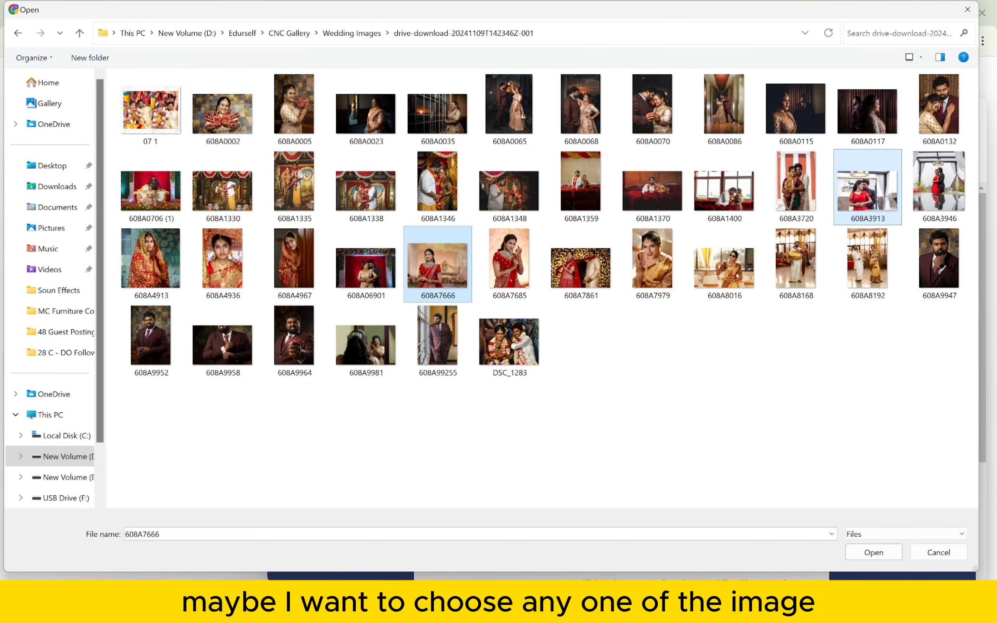
pyautogui.click(846, 184)
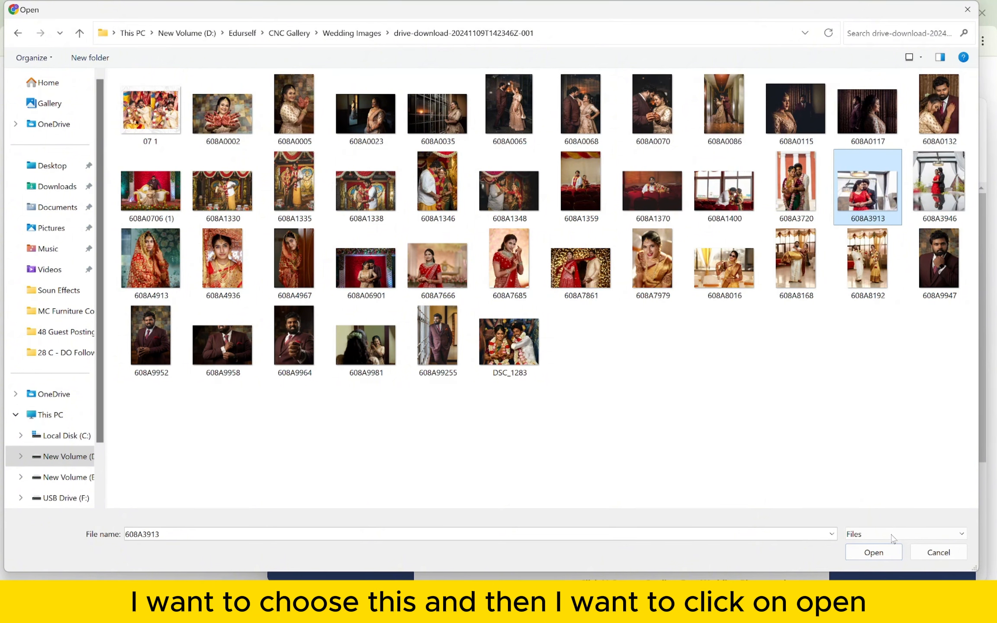
pyautogui.click(884, 548)
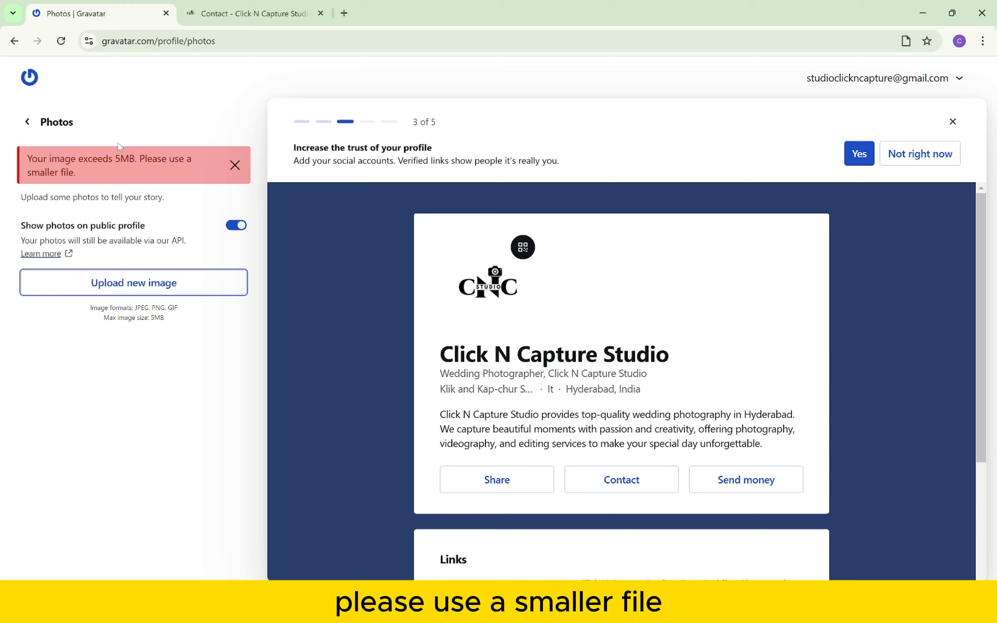
# - Try to upload the image 608A7666 to the photos section instead
pyautogui.click(139, 277)
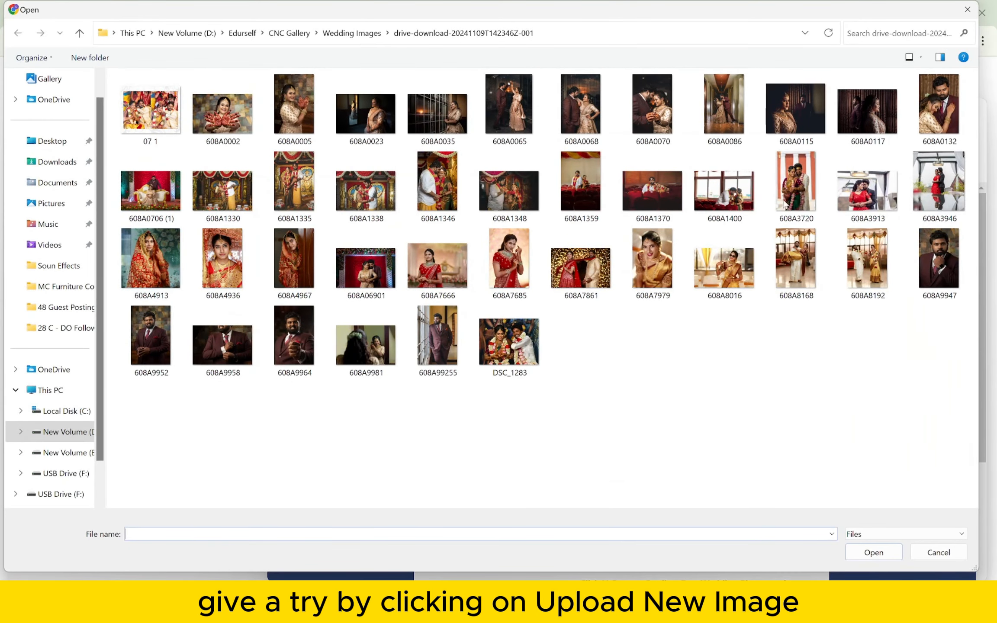
pyautogui.click(440, 271)
pyautogui.click(880, 559)
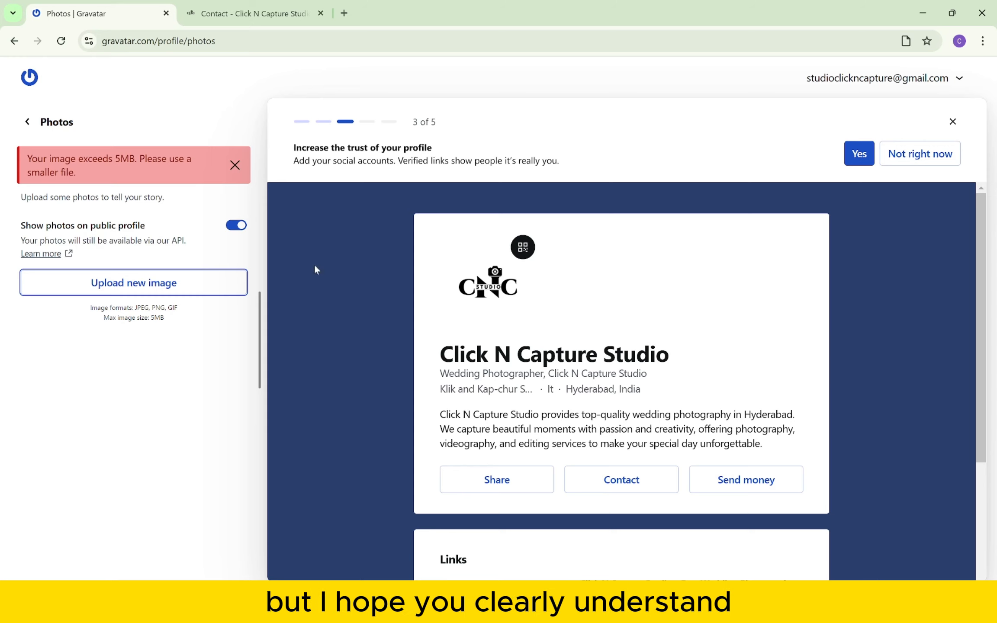
# - Return to the profile overview, review the preview's description, links and interests, and open the profile's sharing options
pyautogui.click(28, 122)
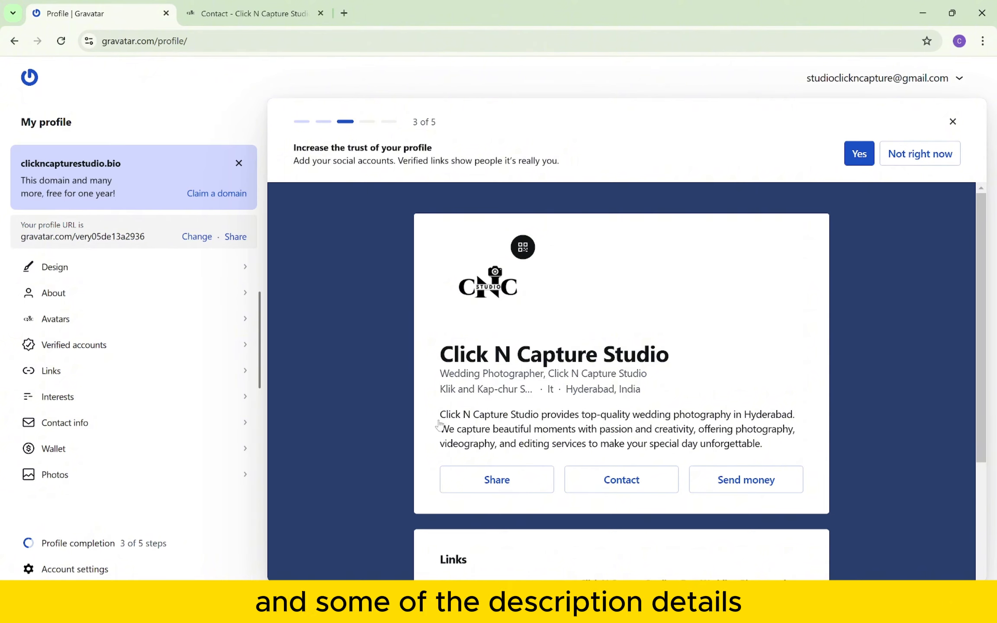
pyautogui.scroll(-5, 439, 425)
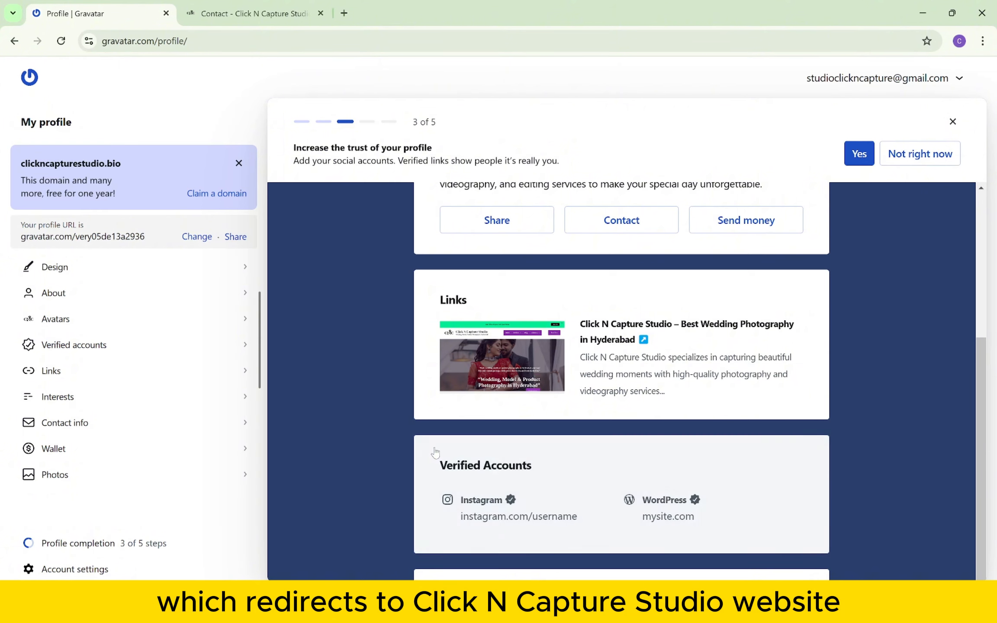
pyautogui.scroll(-2, 435, 453)
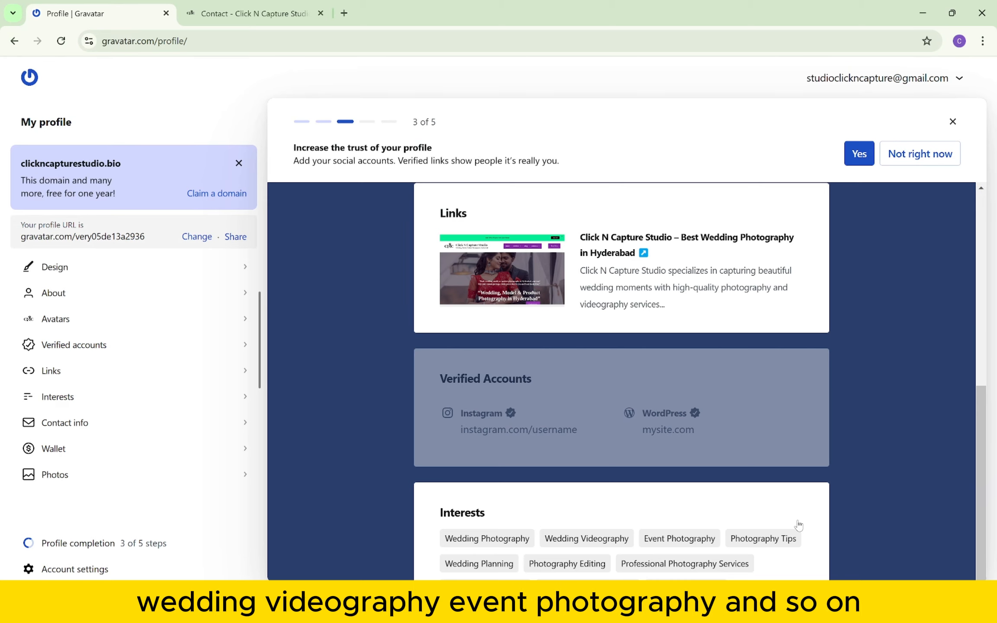
pyautogui.scroll(8, 799, 525)
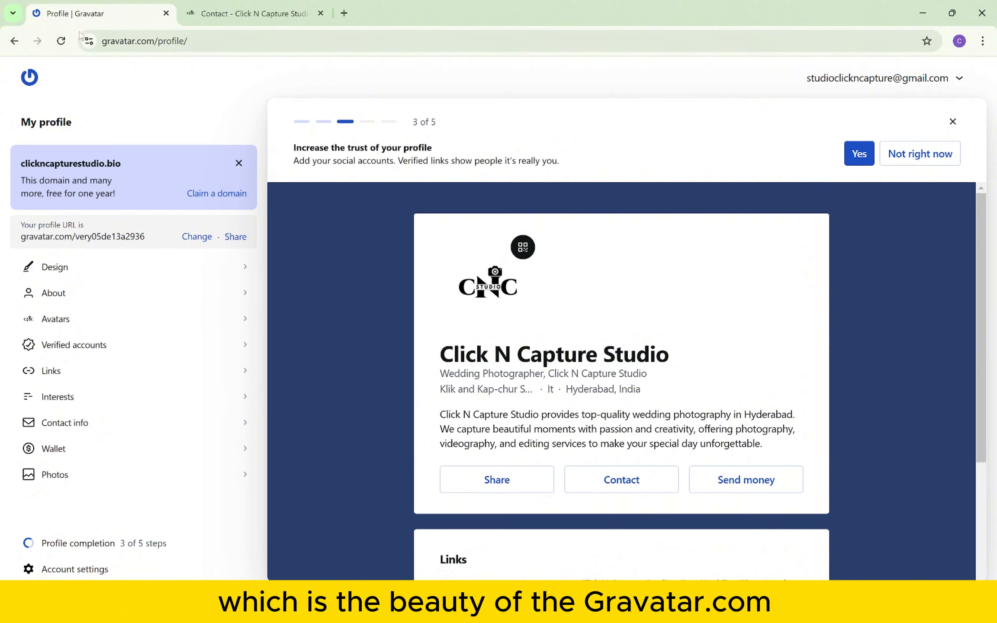
pyautogui.click(462, 474)
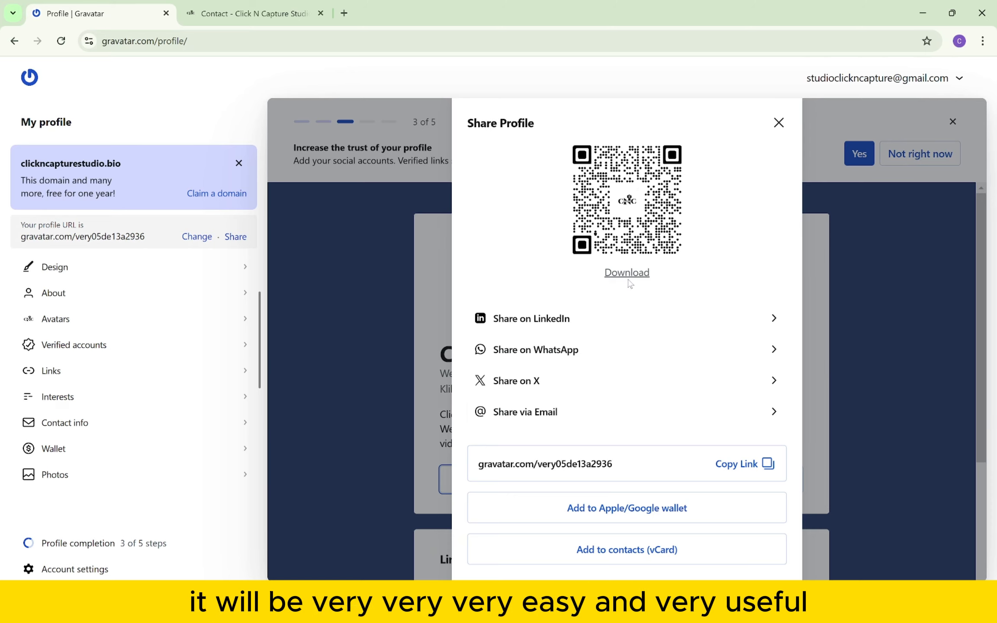
# - View the start of the profile creation notes in Notepad, and load the clickncapturestudio.com home page in the browser before returning to the notes
pyautogui.click(657, 608)
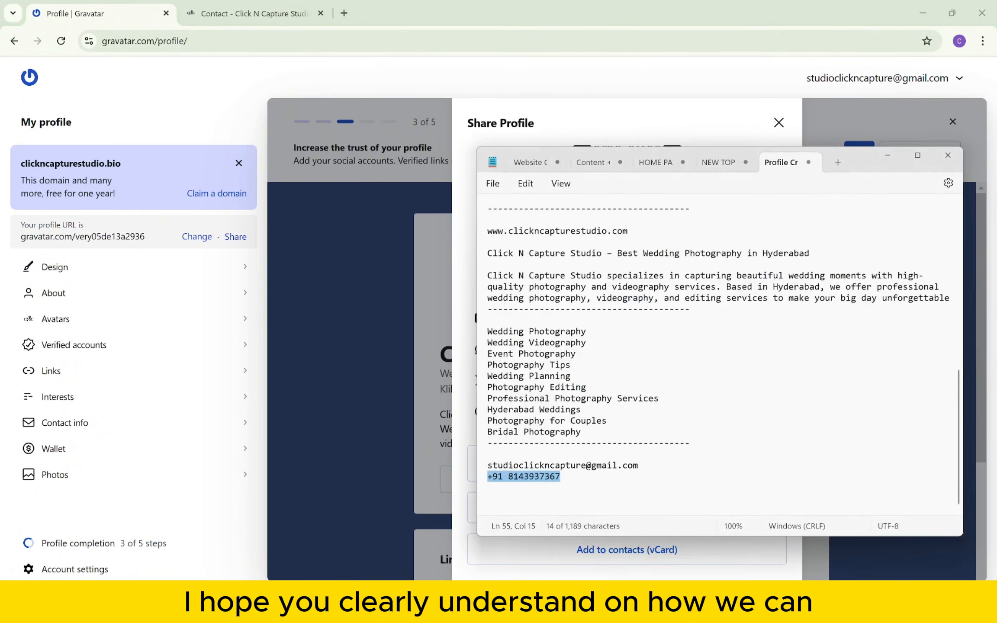
pyautogui.scroll(12, 623, 389)
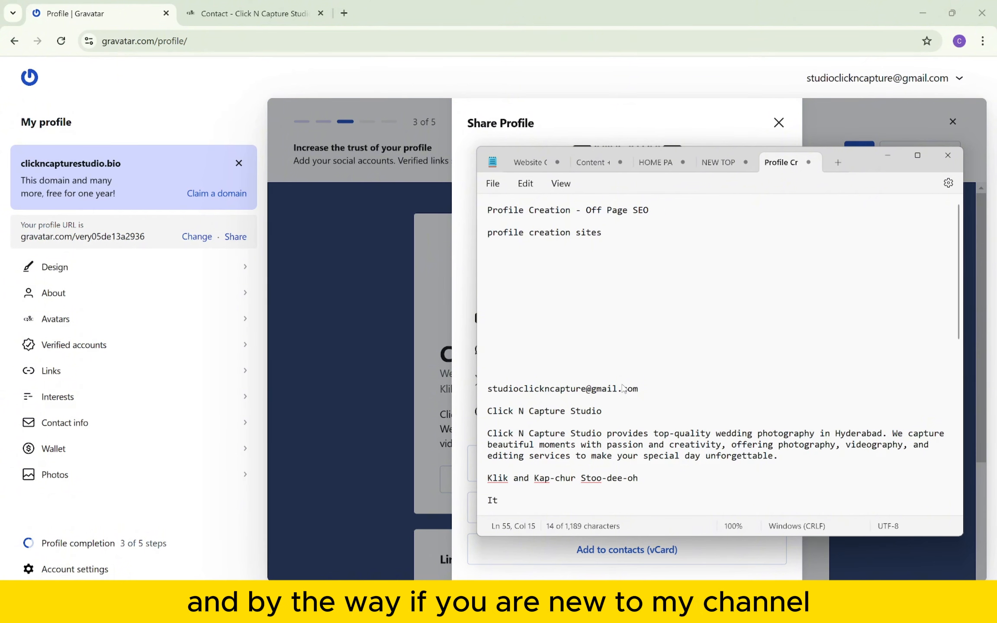
pyautogui.click(302, 5)
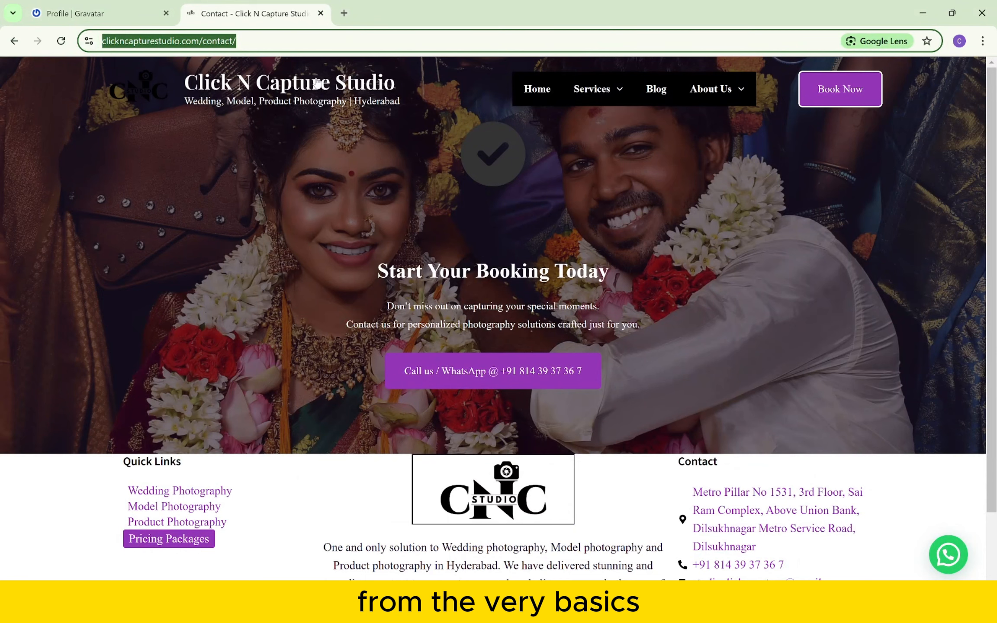
pyautogui.press('Return')
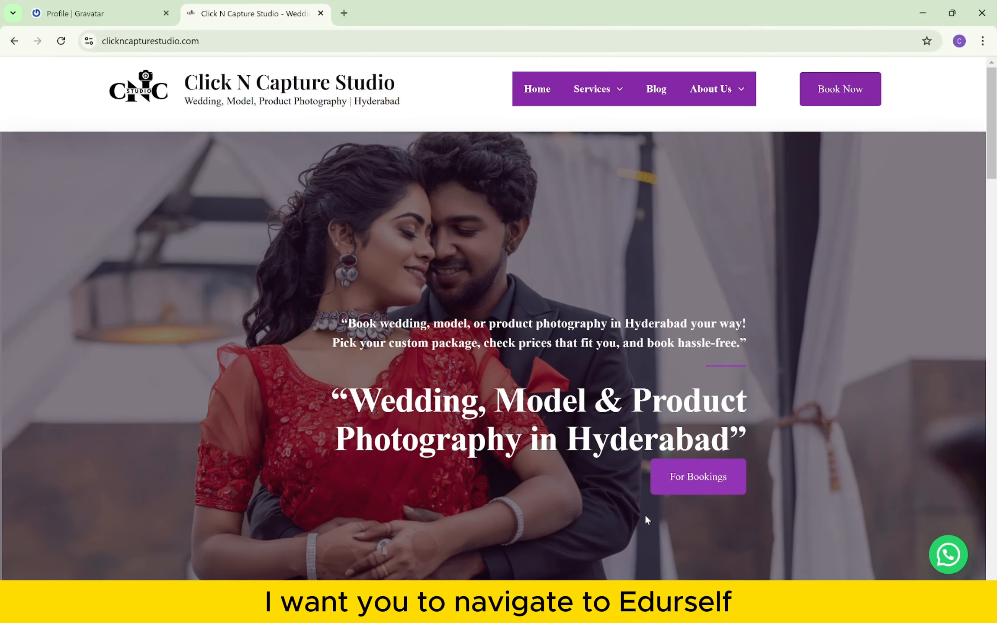
pyautogui.hotkey('alt', 'Tab')
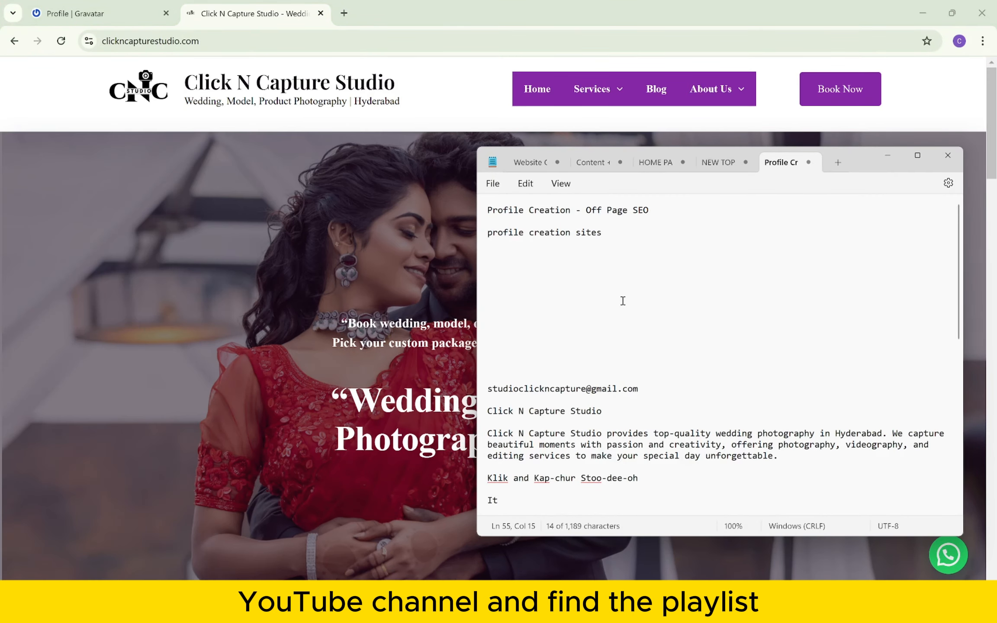